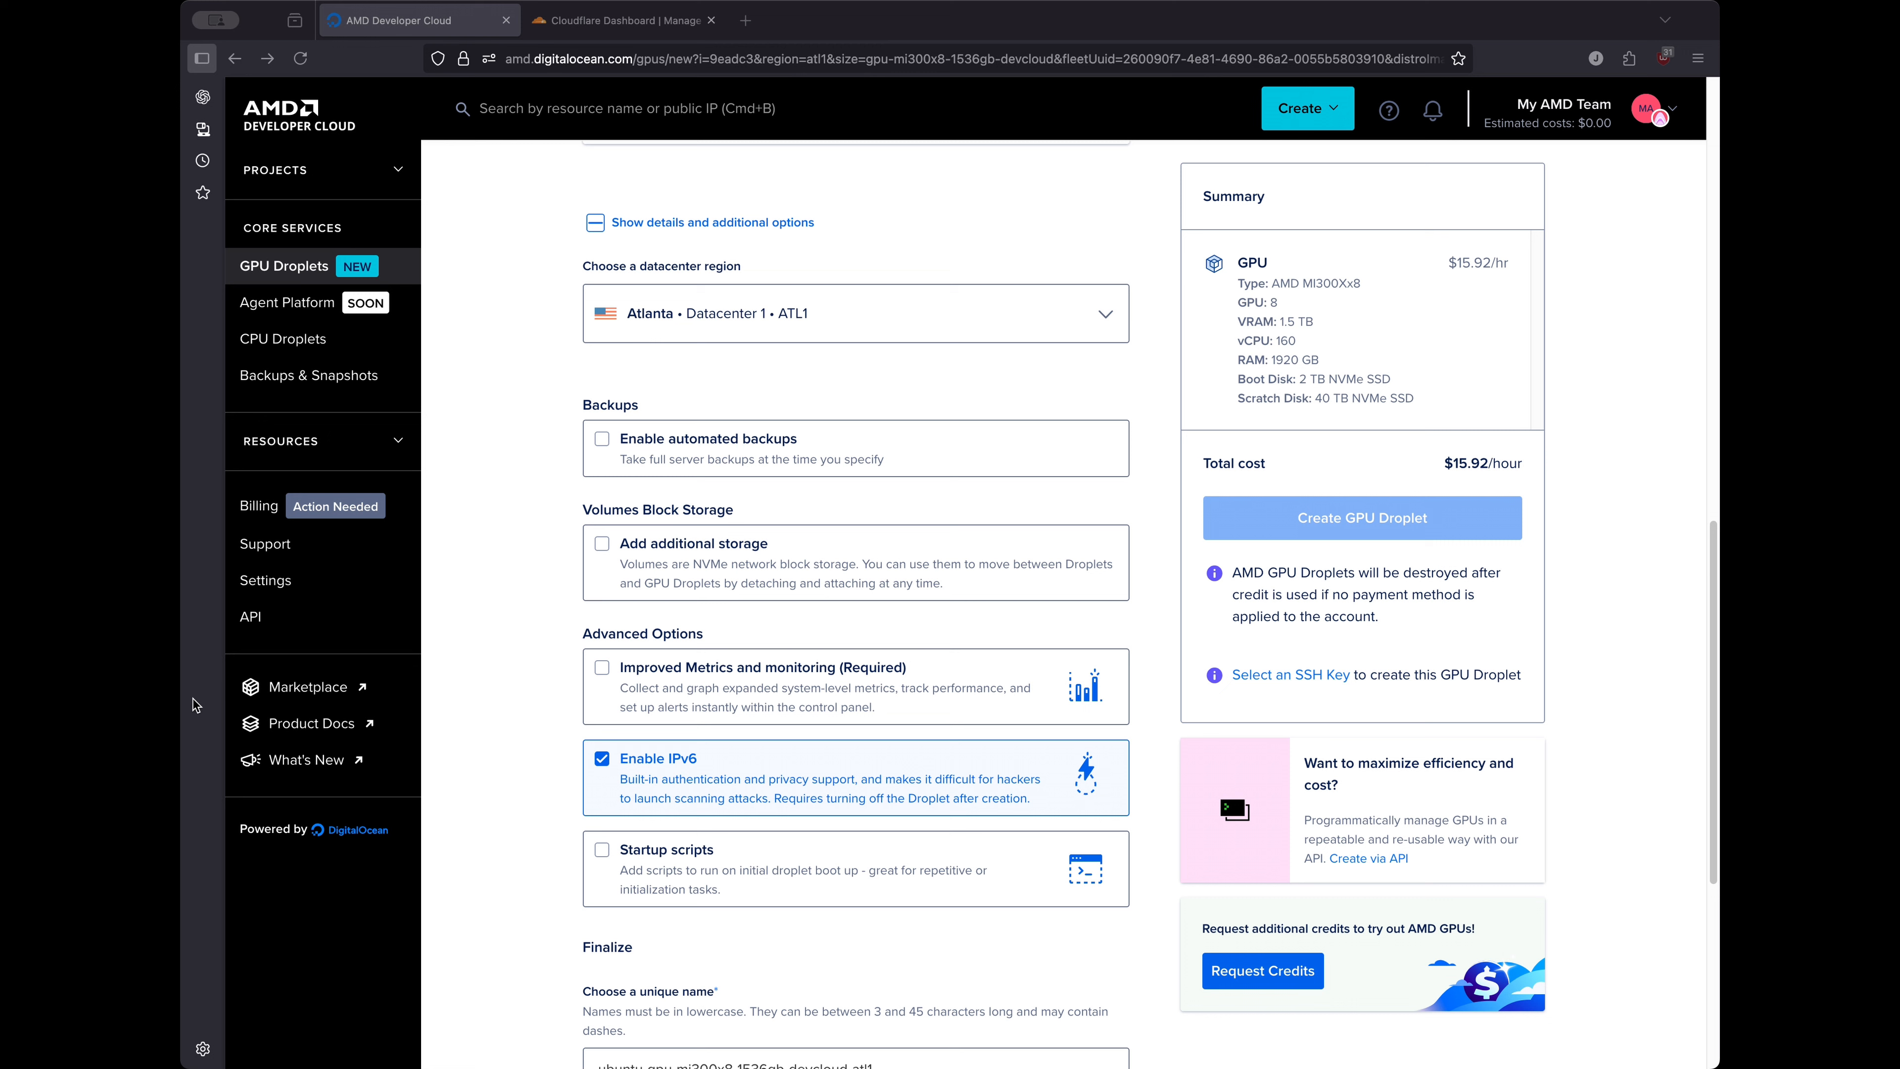
Return to the Create GPU Droplet form in the browser
left_click(1082, 240)
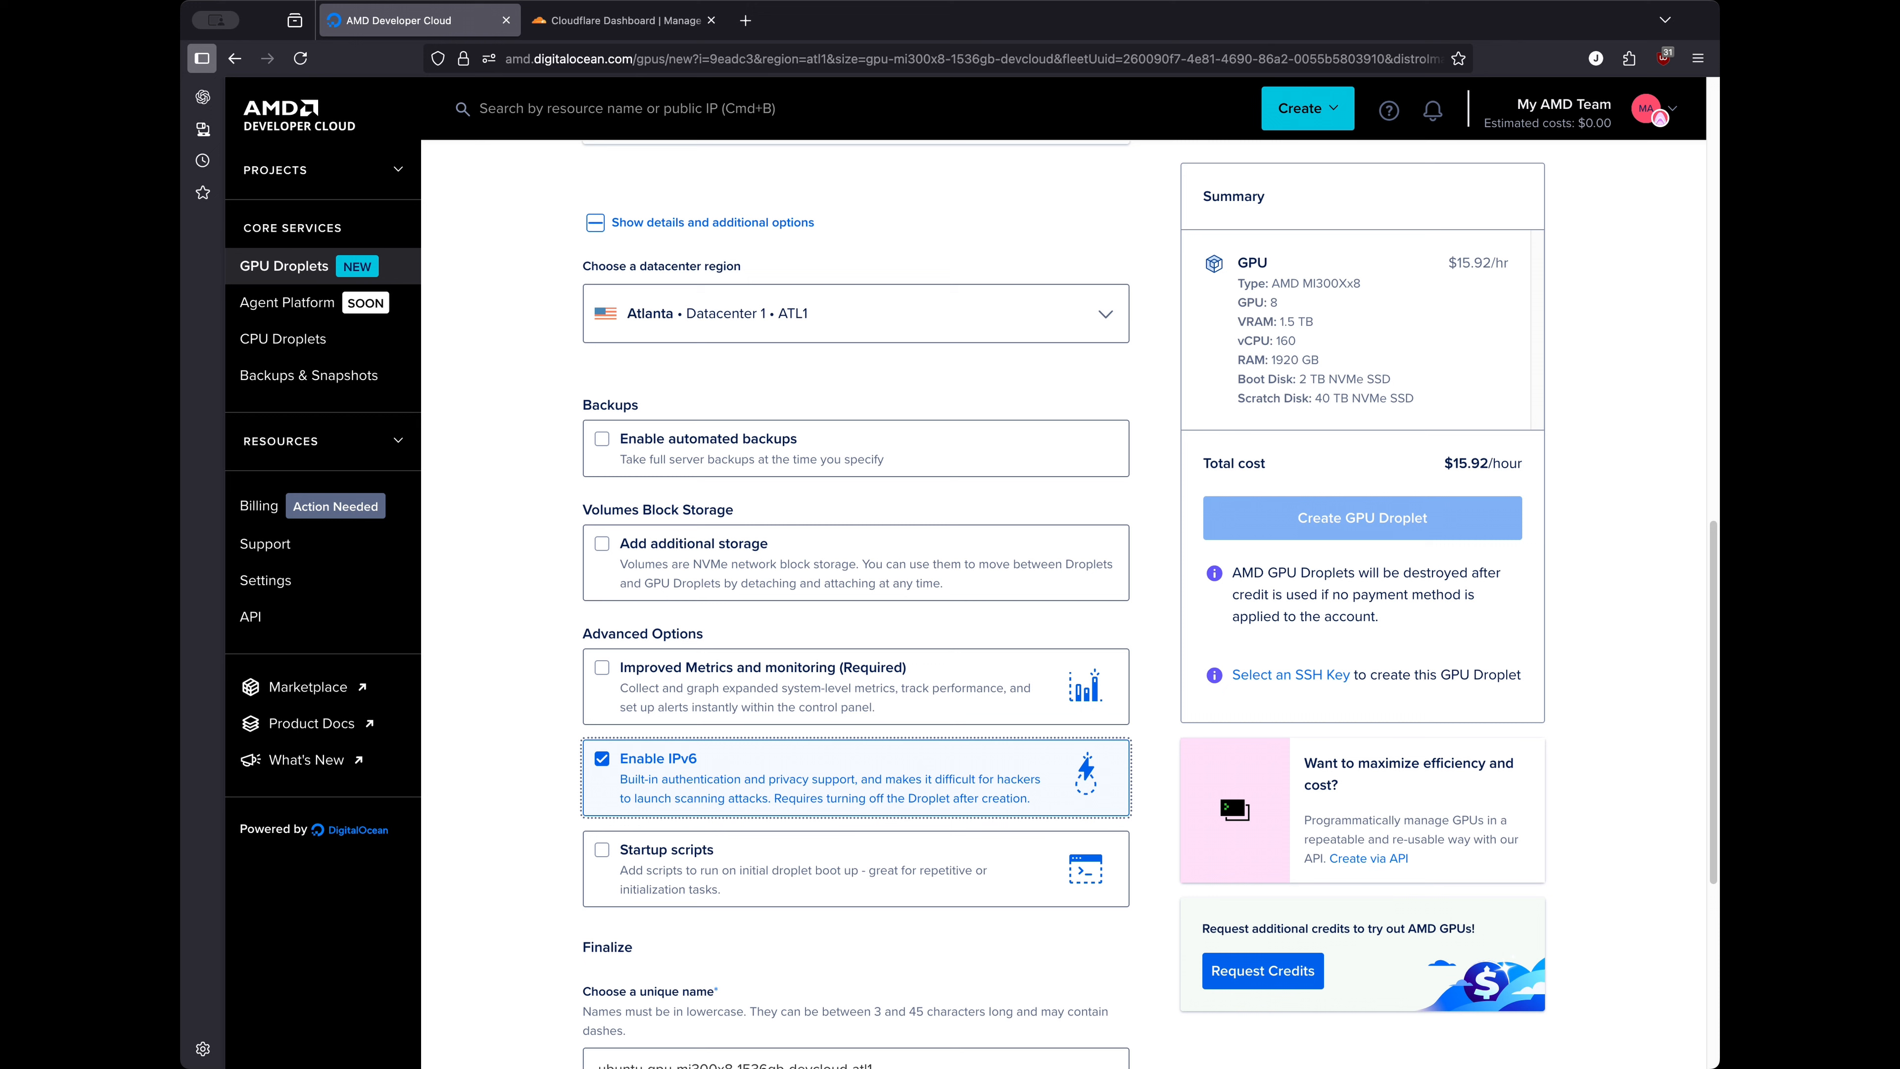
key("super+Tab")
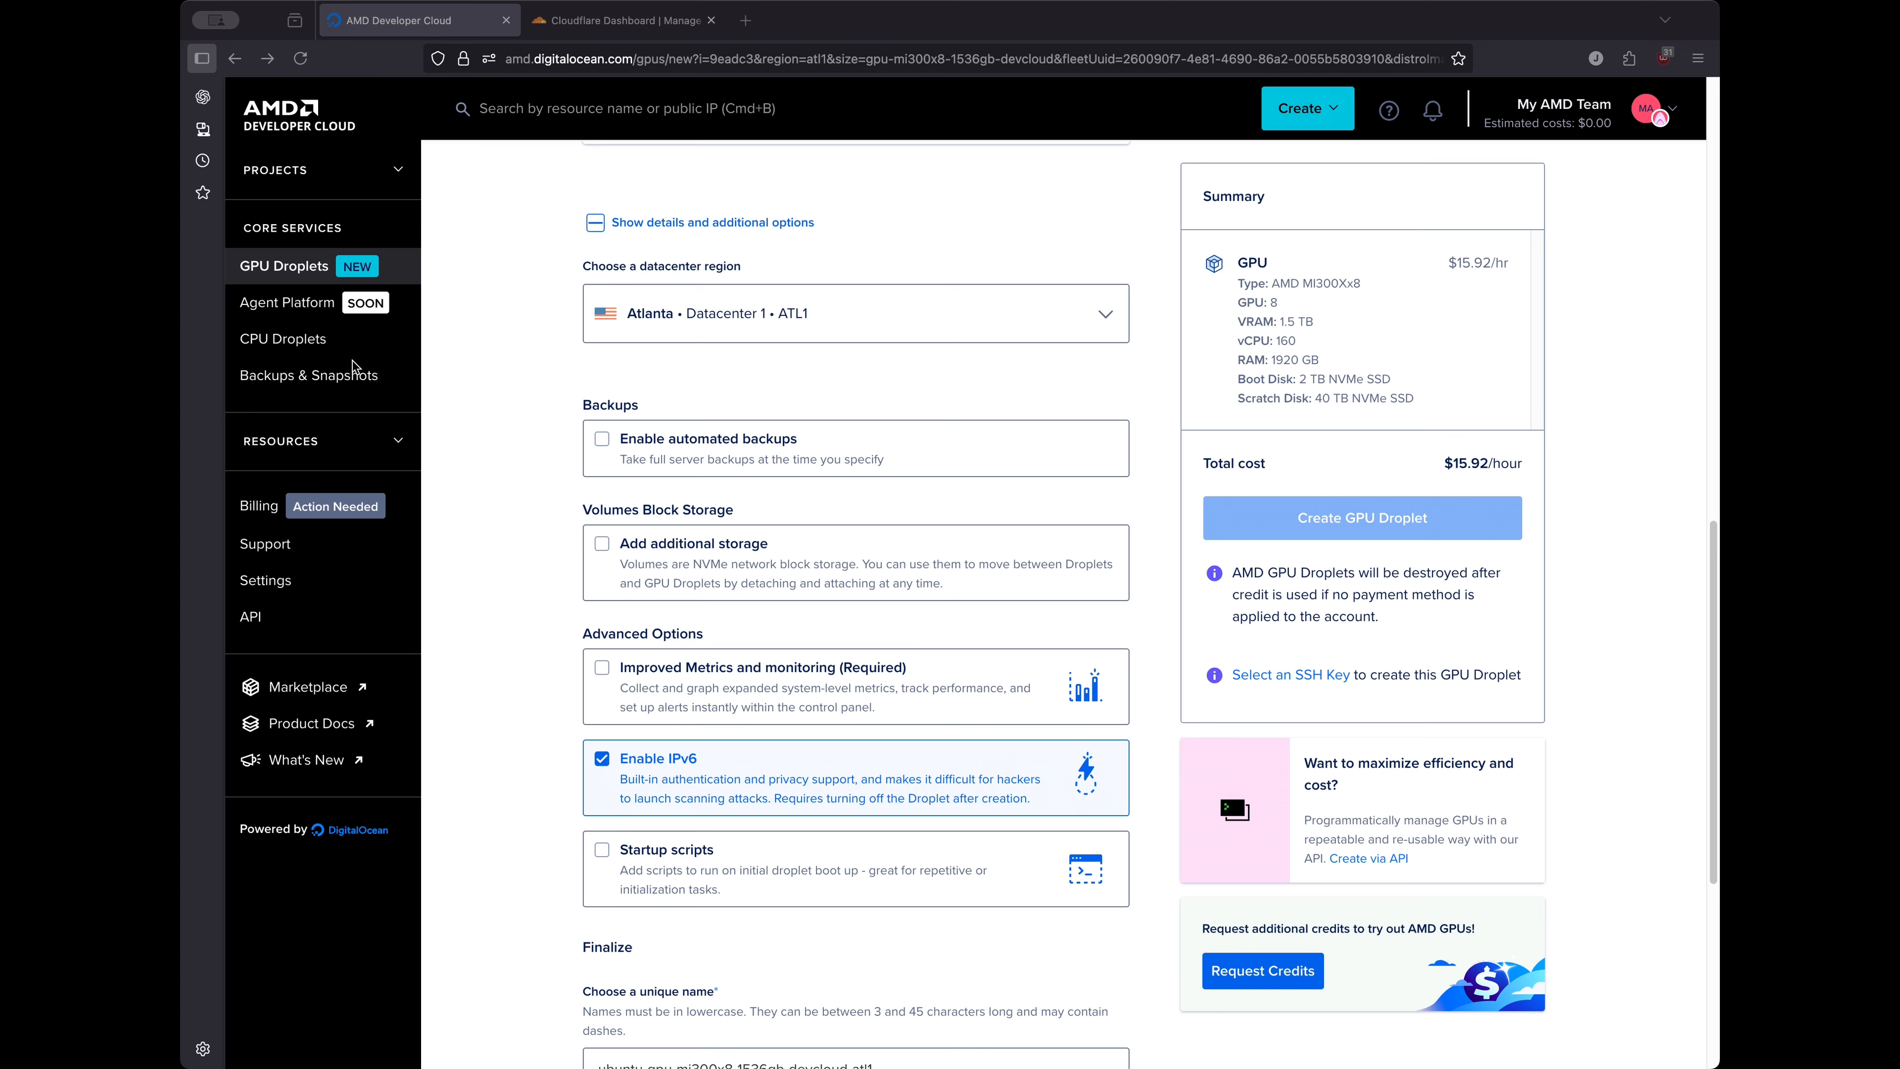
scroll(985, 602, "up", 3)
scroll(987, 632, "up", 10)
scroll(991, 639, "up", 5)
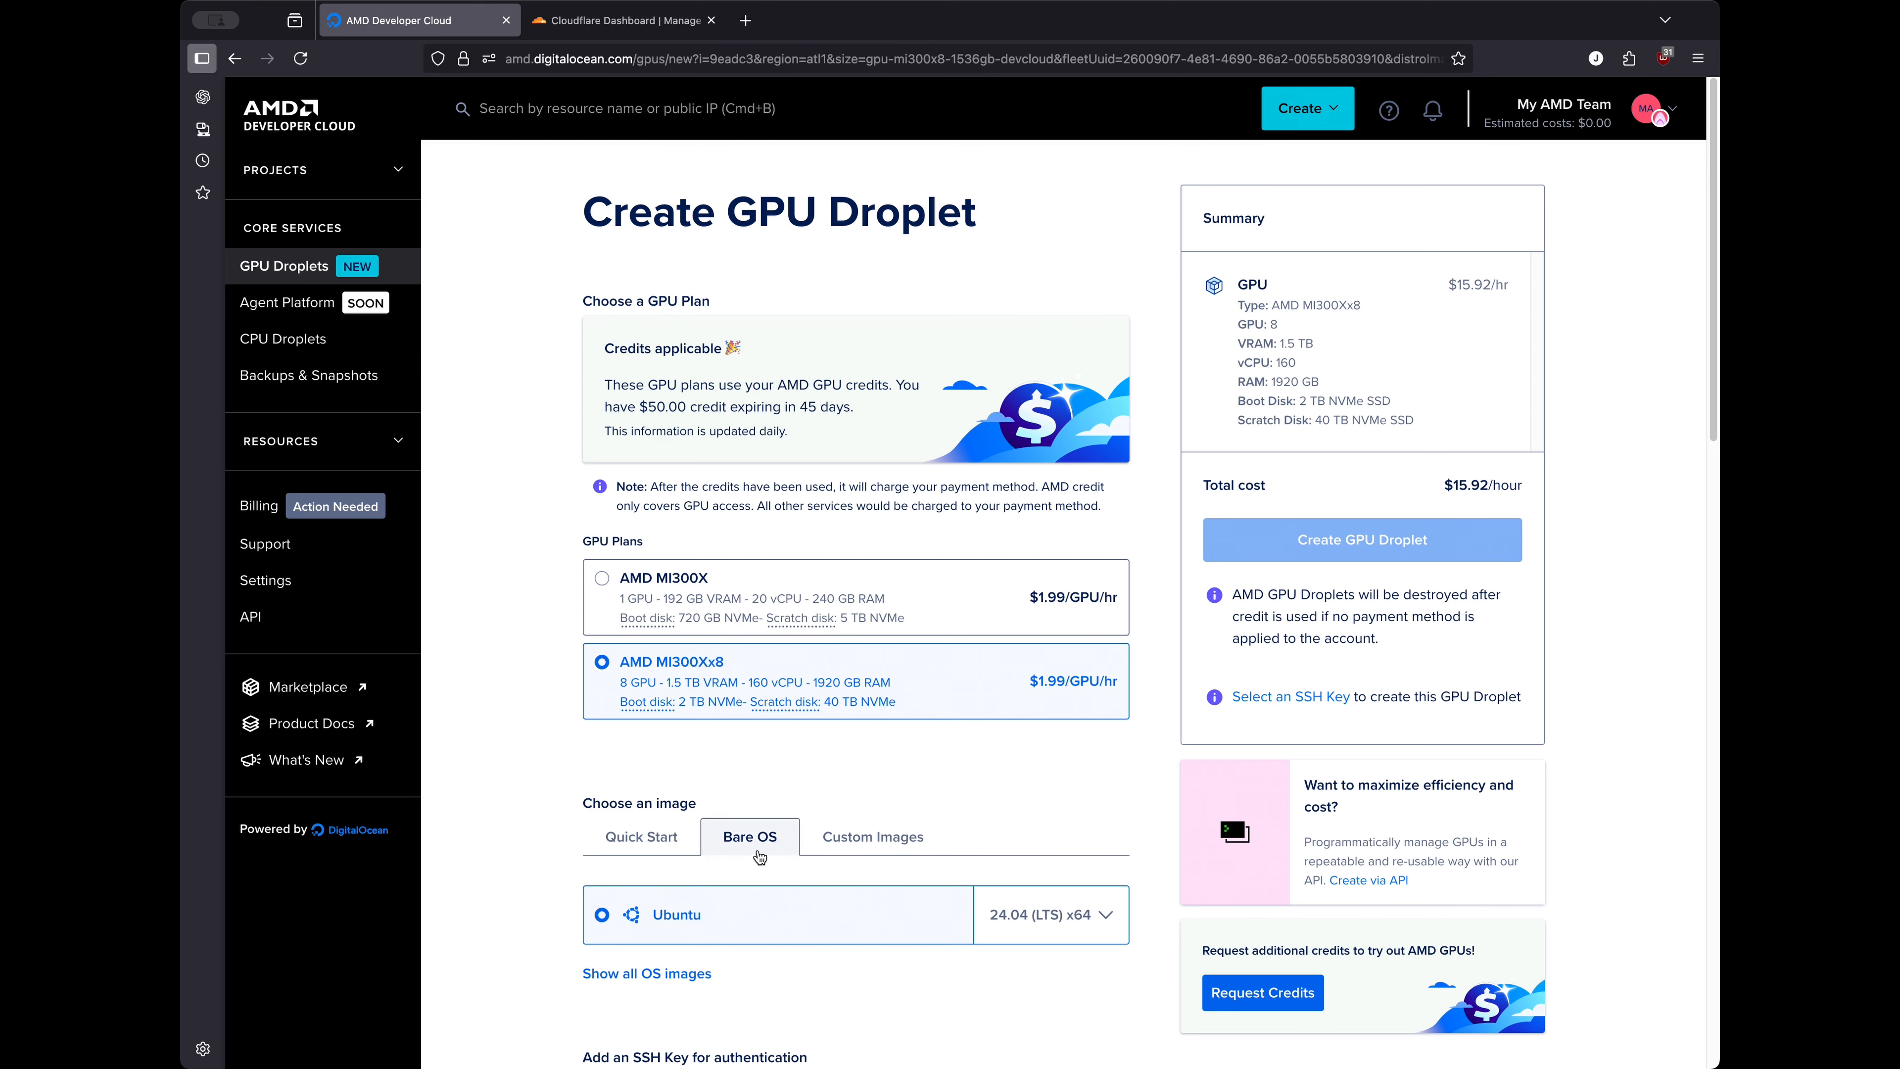
Keep My AMD Home as the droplet's project
scroll(755, 853, "down", 1)
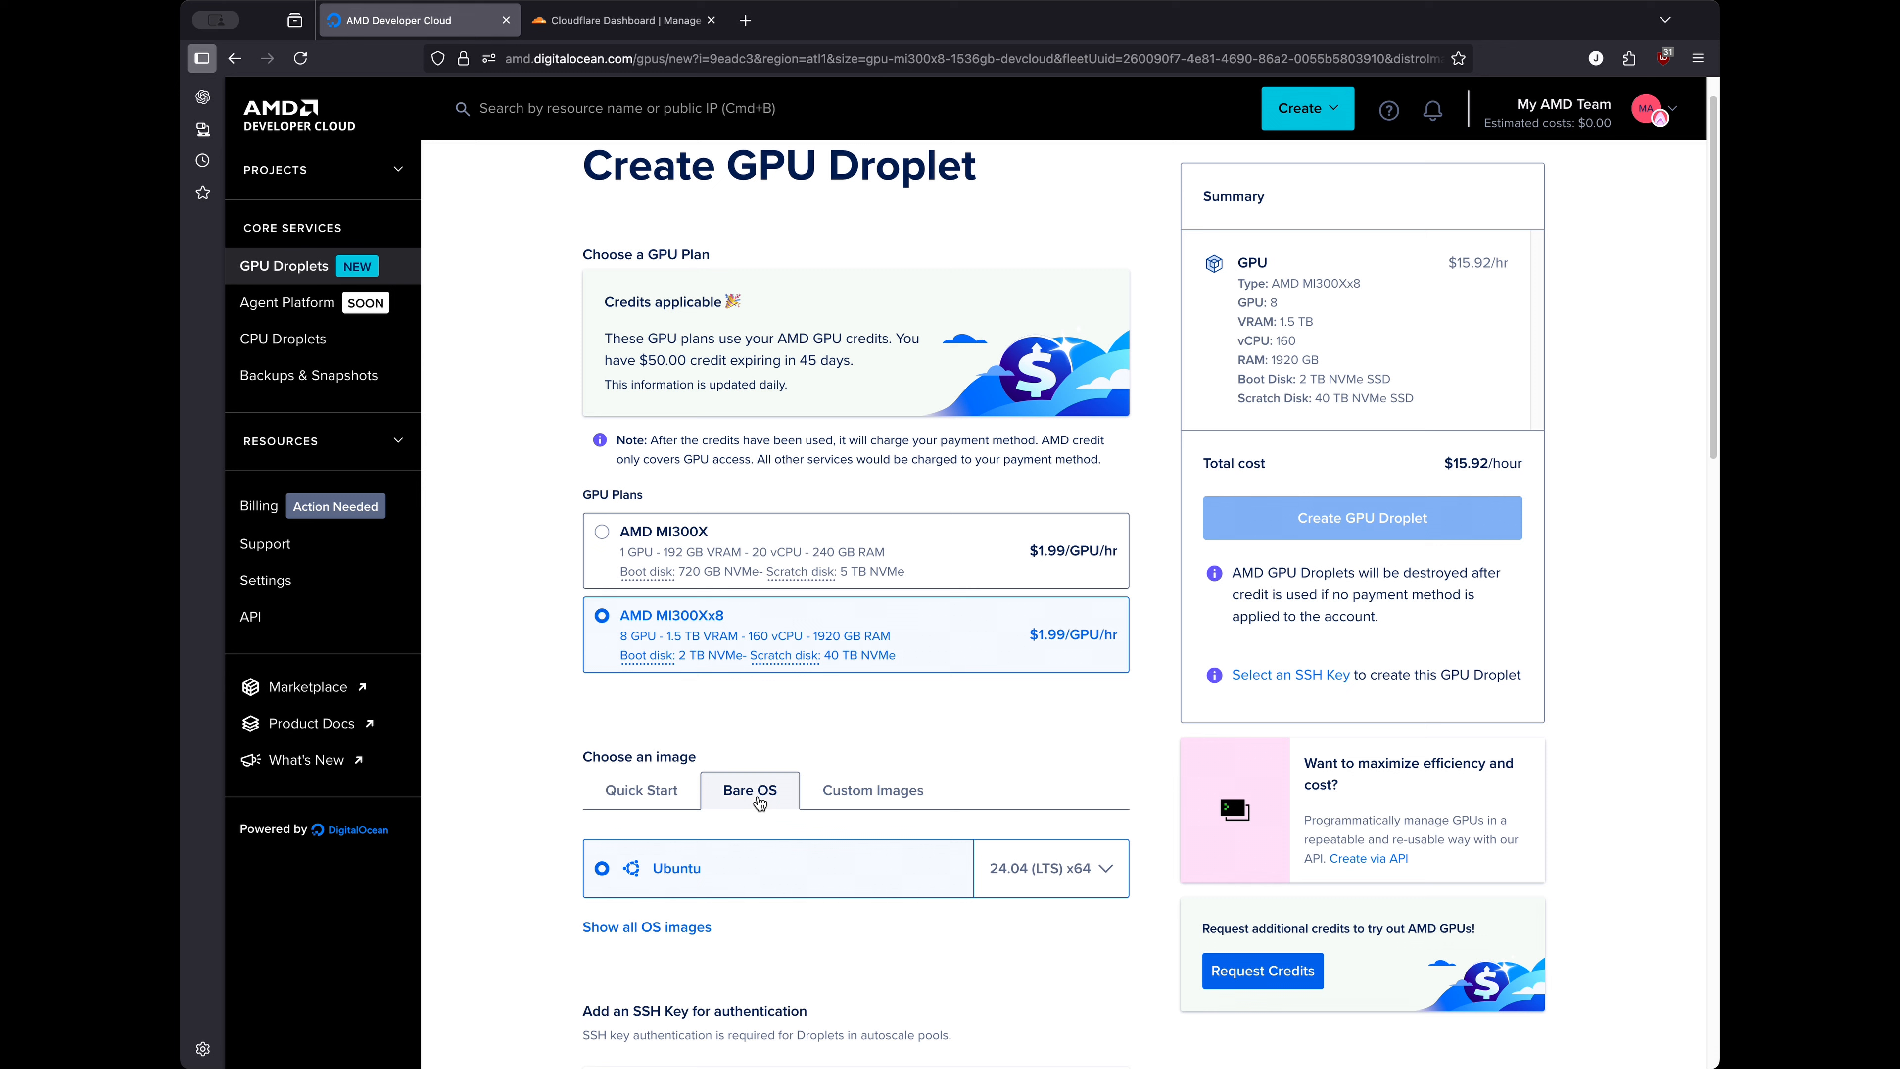
scroll(972, 808, "down", 1)
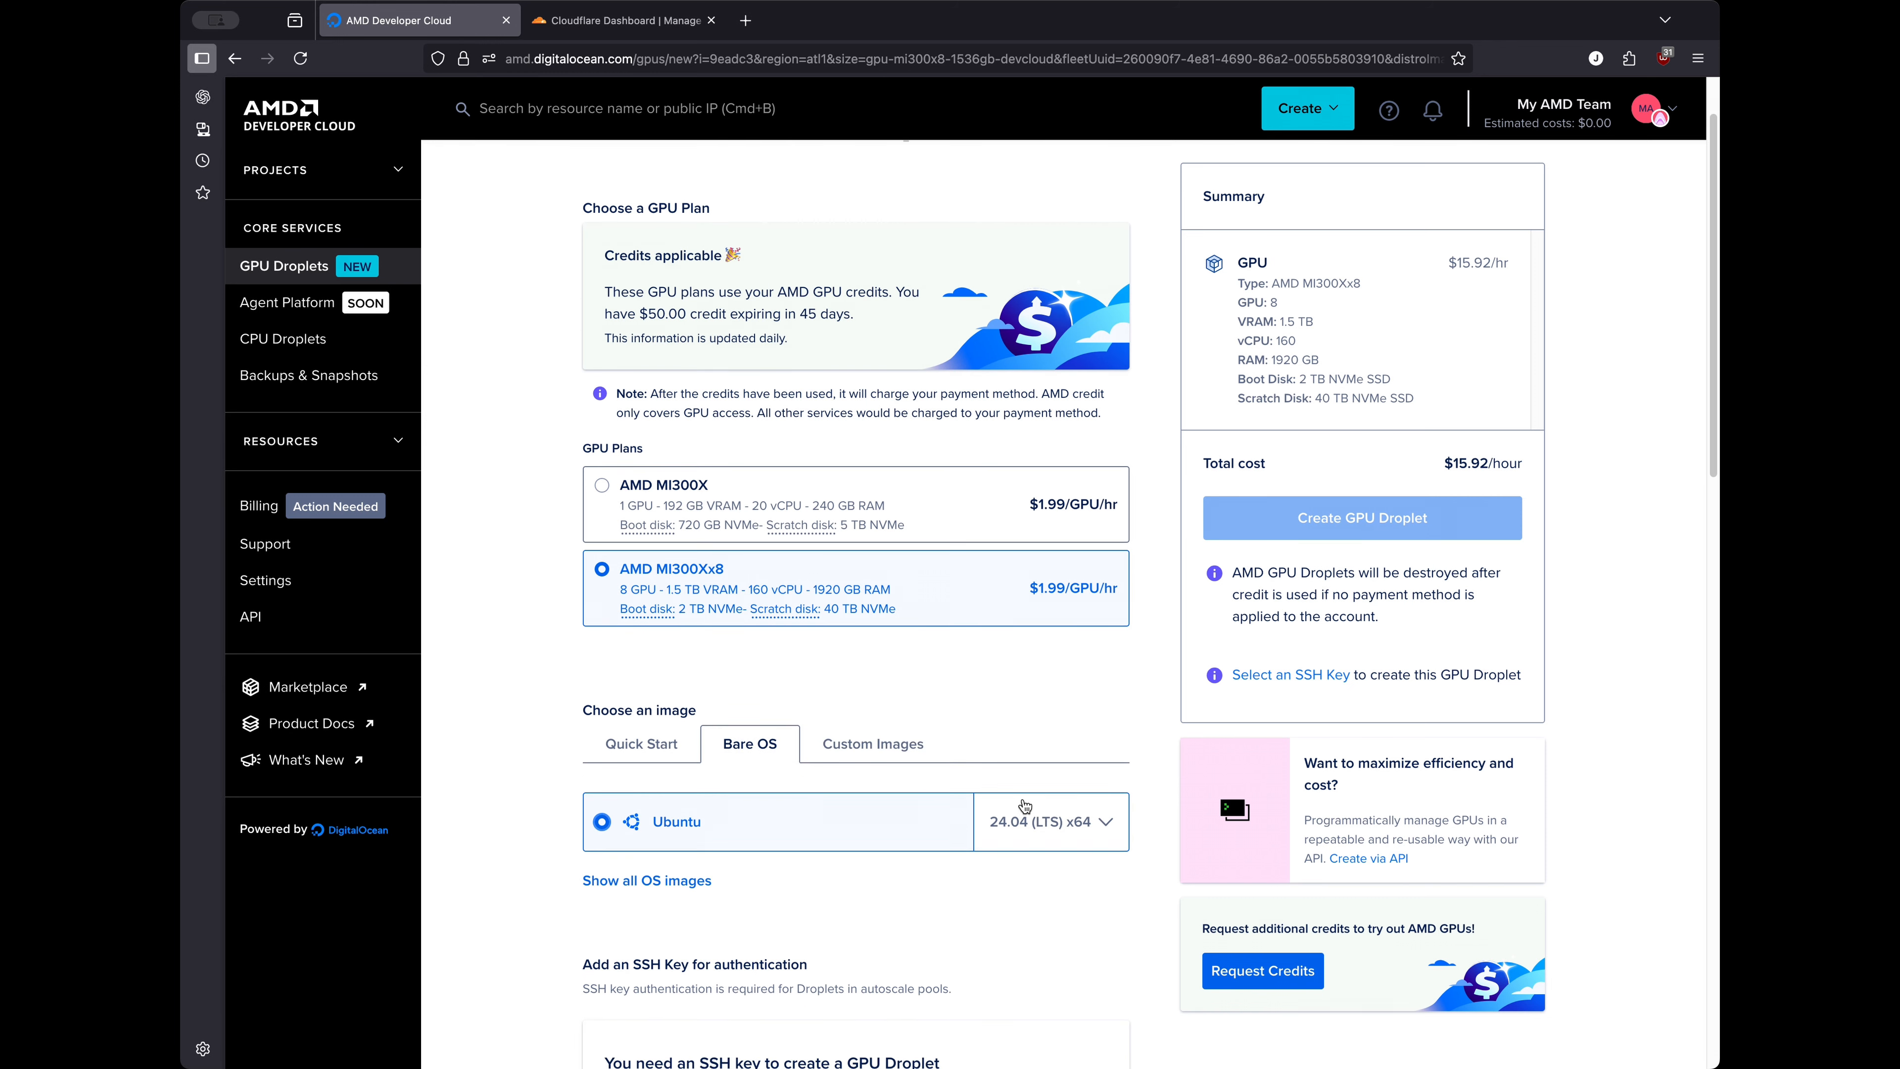
scroll(1042, 823, "down", 1)
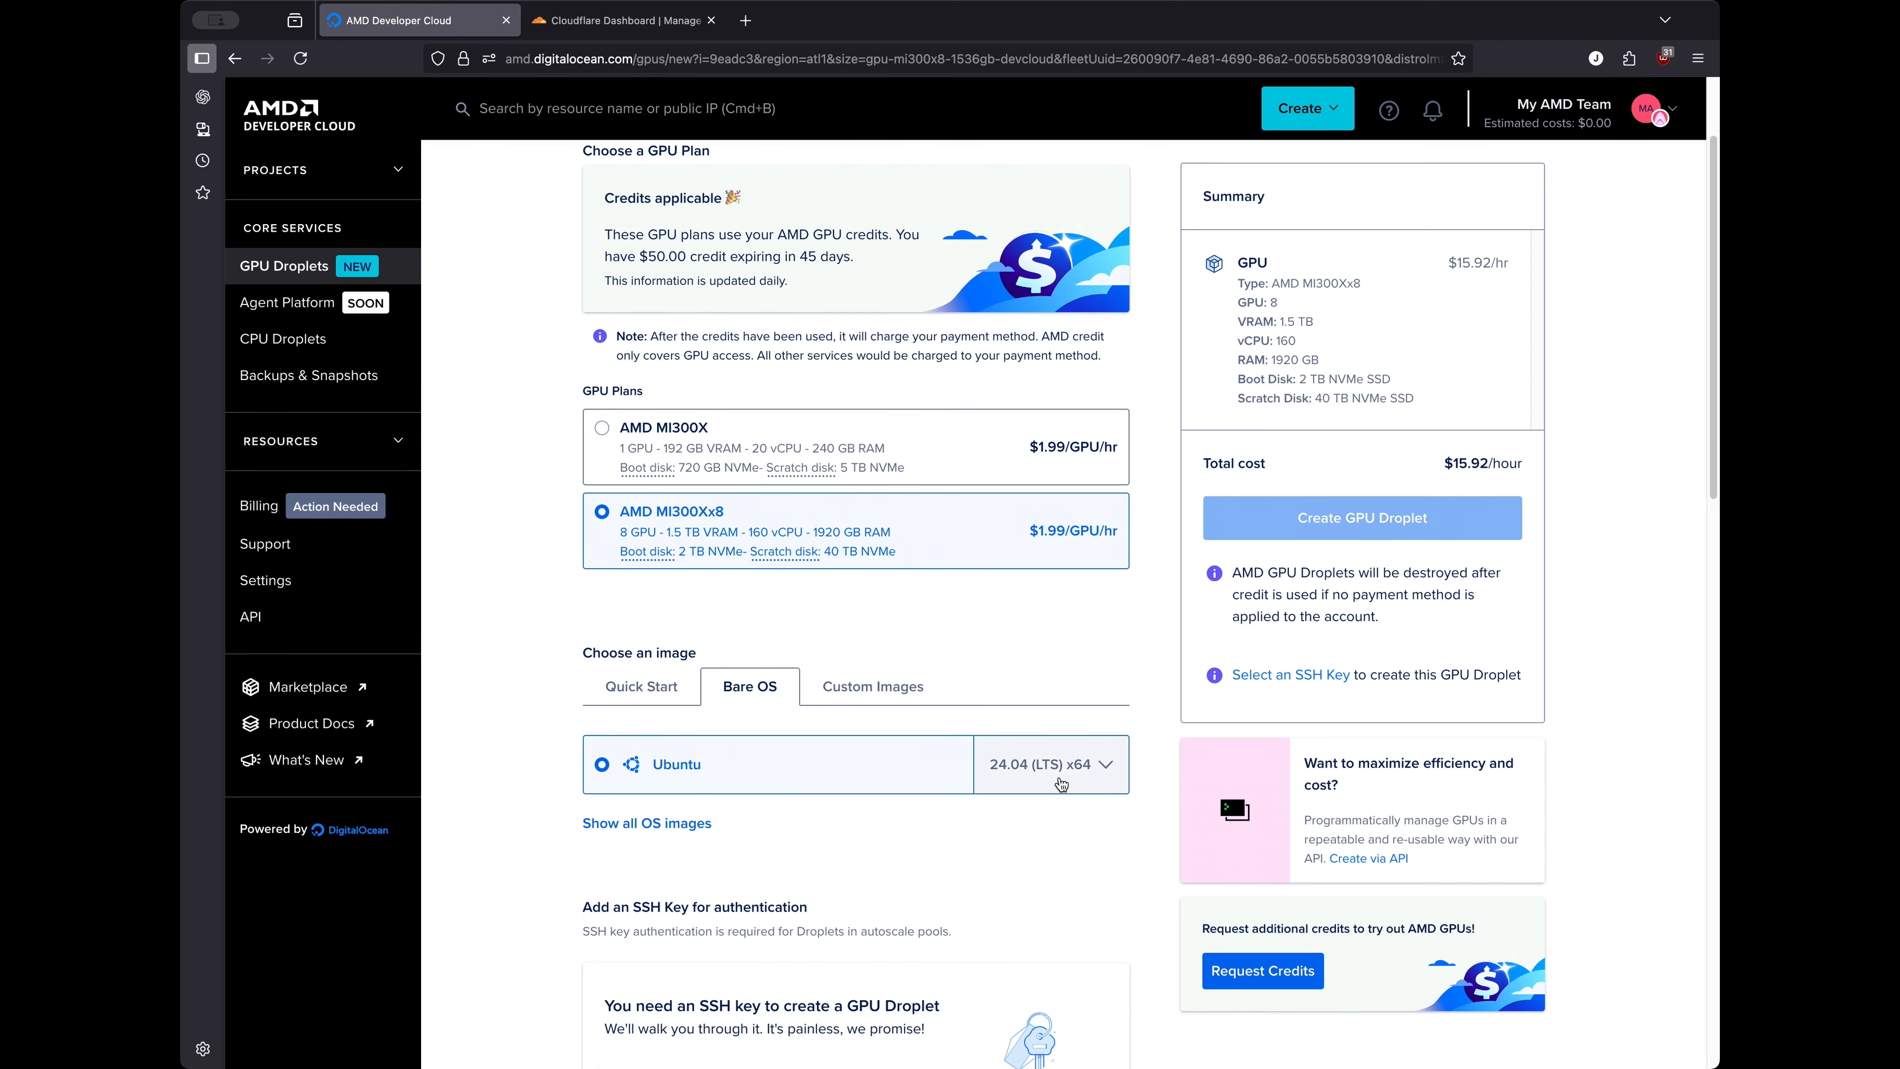
scroll(973, 809, "down", 1)
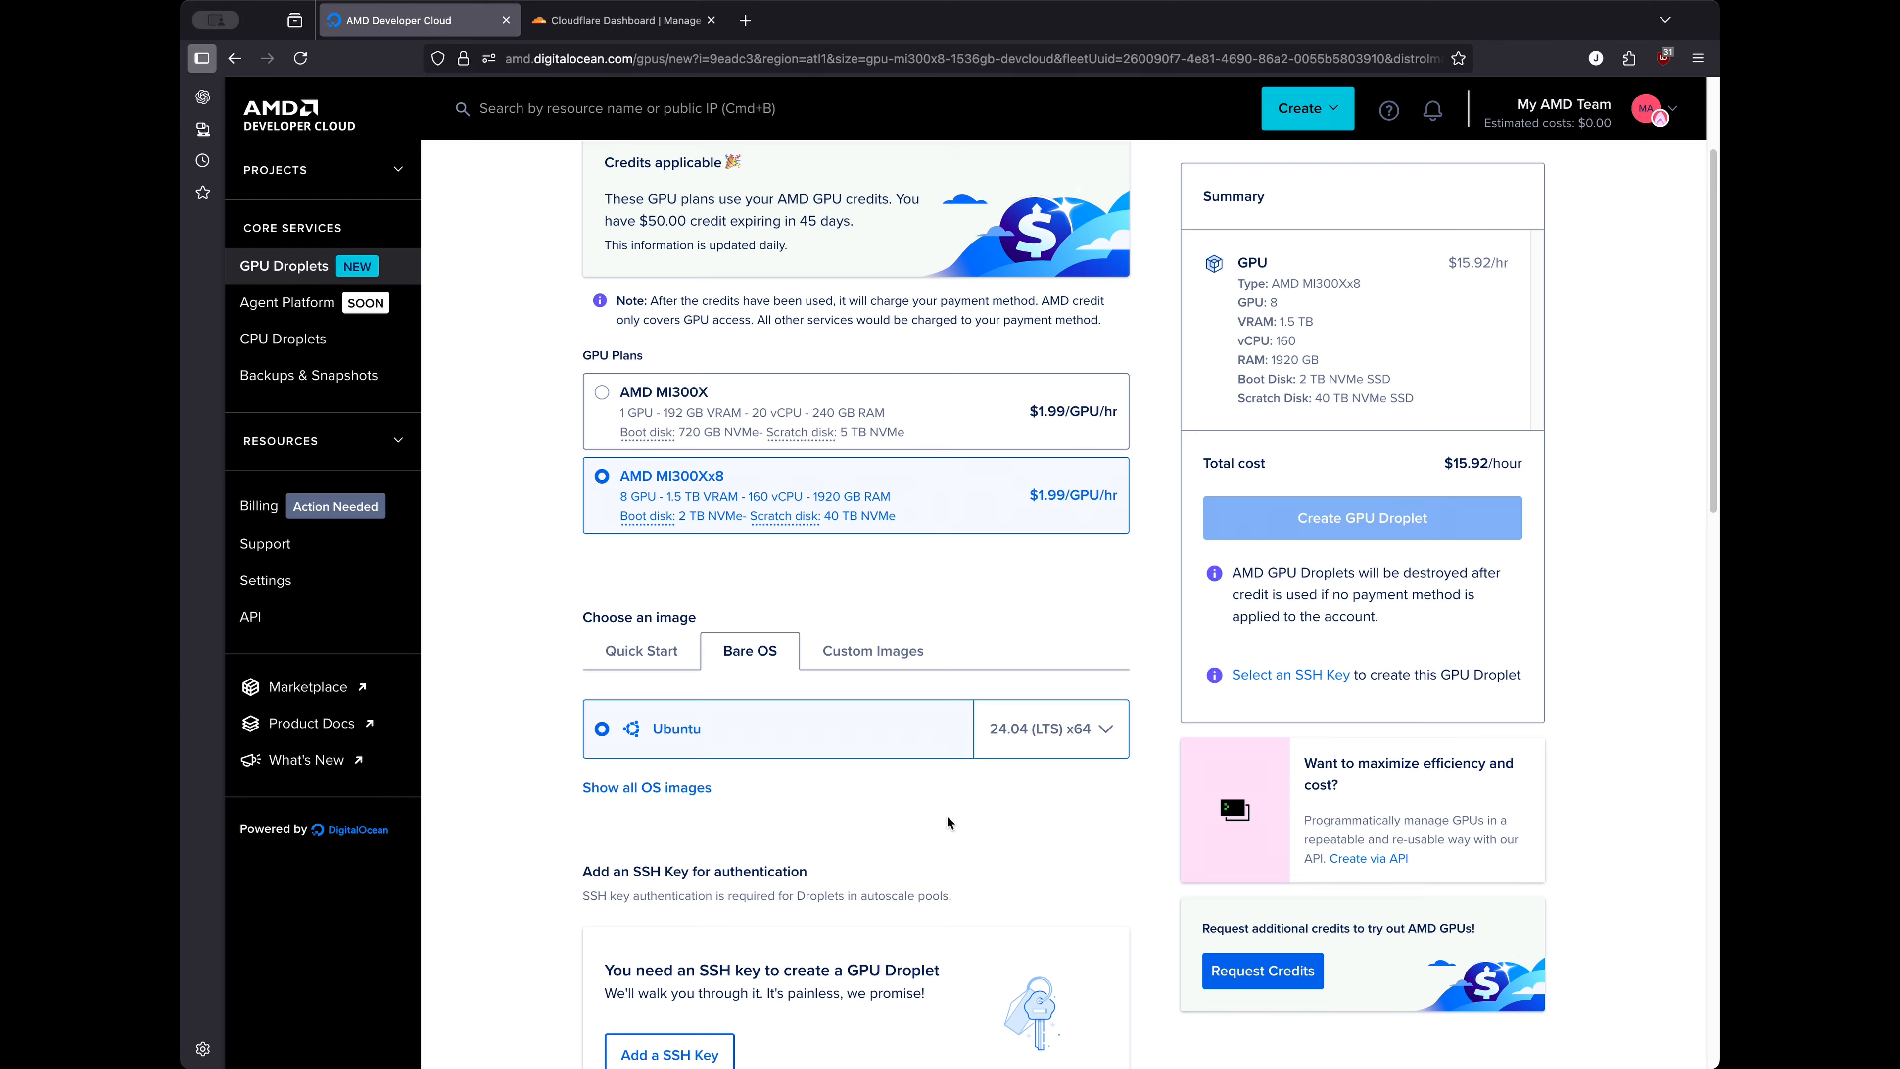
scroll(947, 817, "down", 5)
scroll(888, 843, "down", 3)
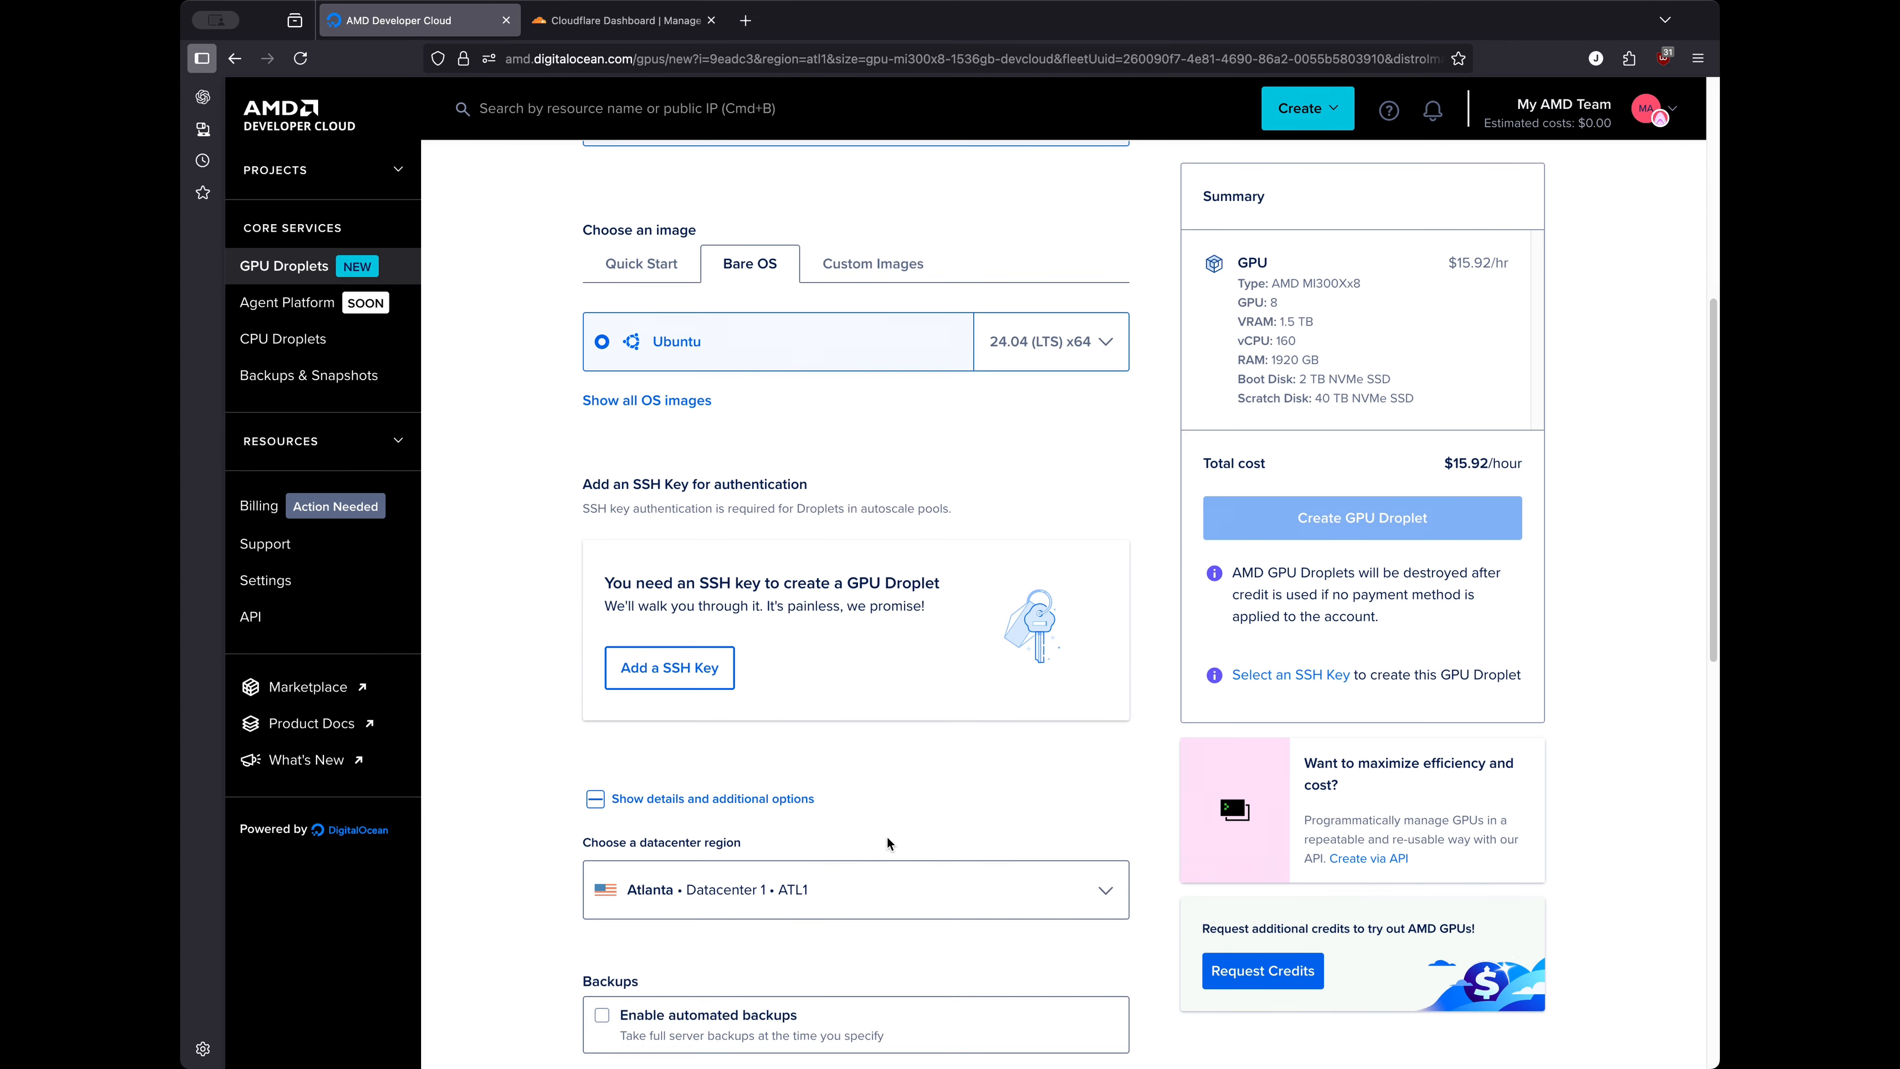
scroll(822, 876, "down", 3)
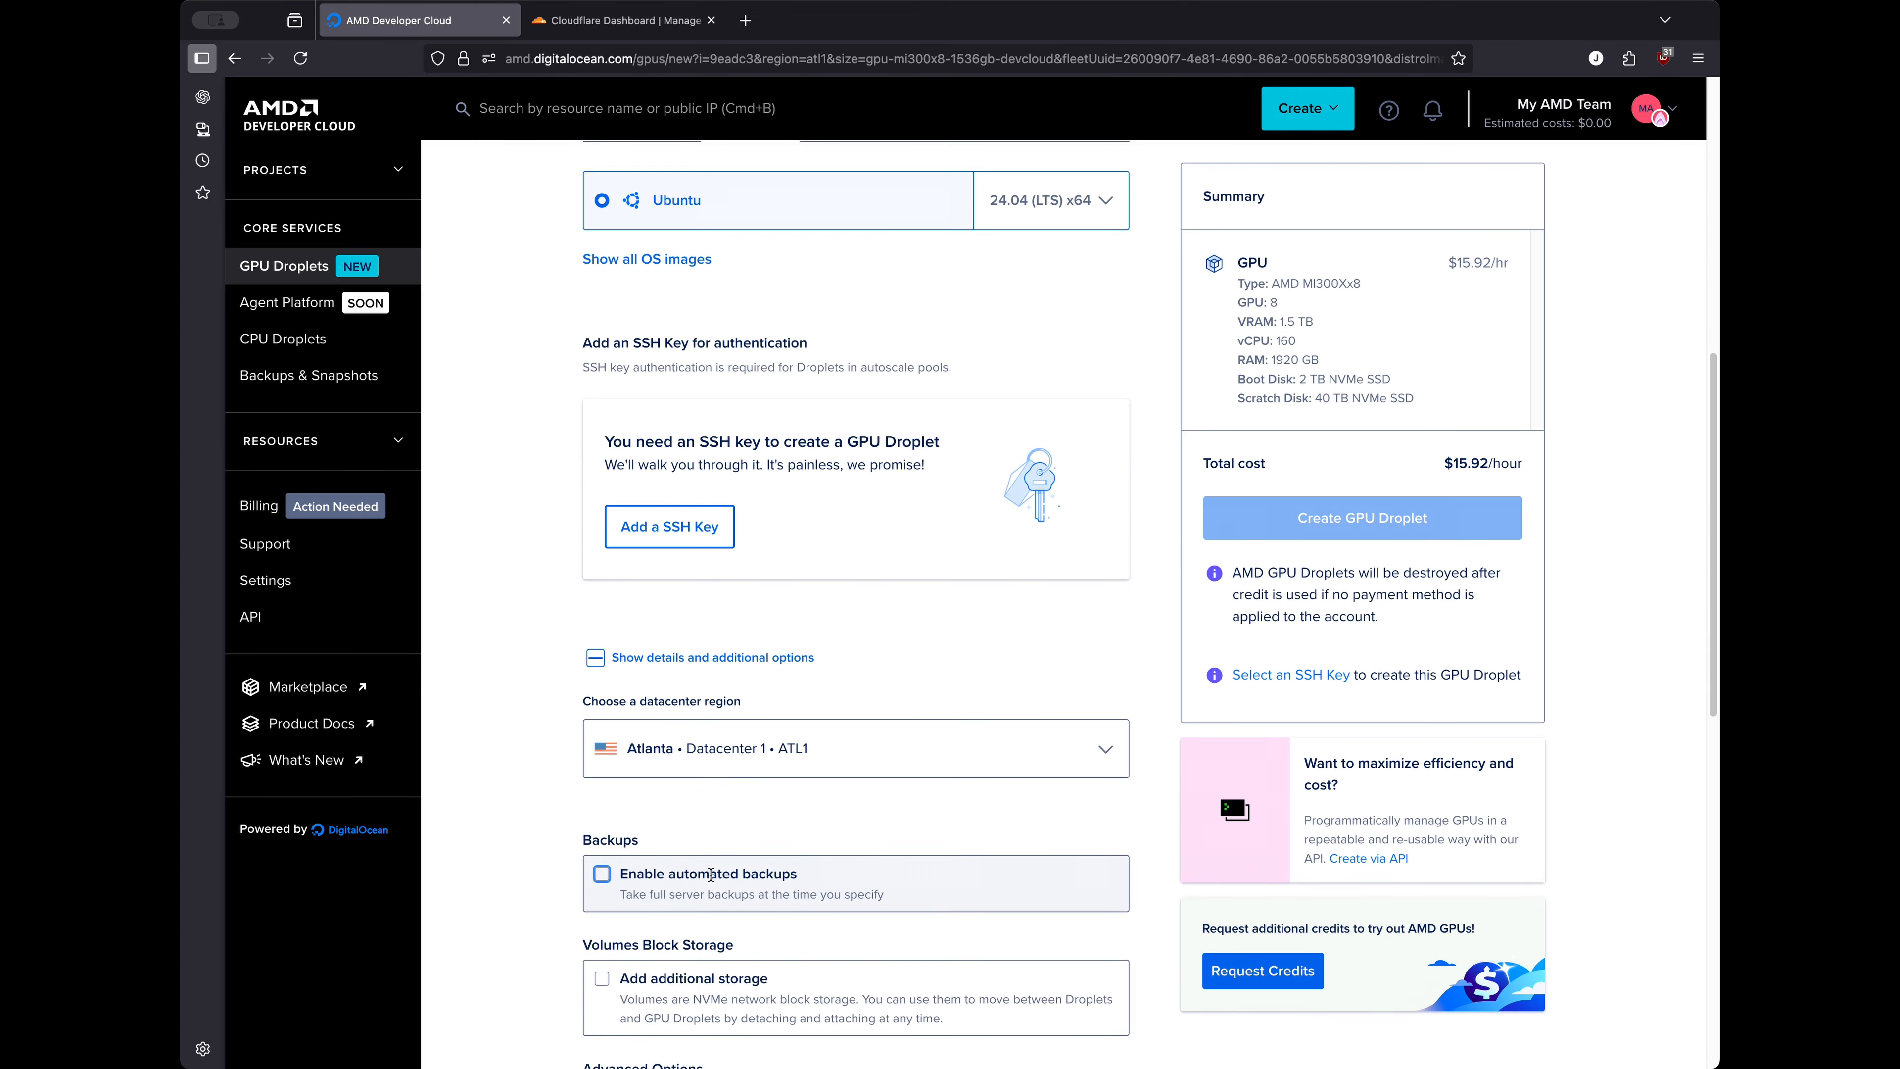
scroll(677, 895, "down", 4)
scroll(599, 872, "down", 3)
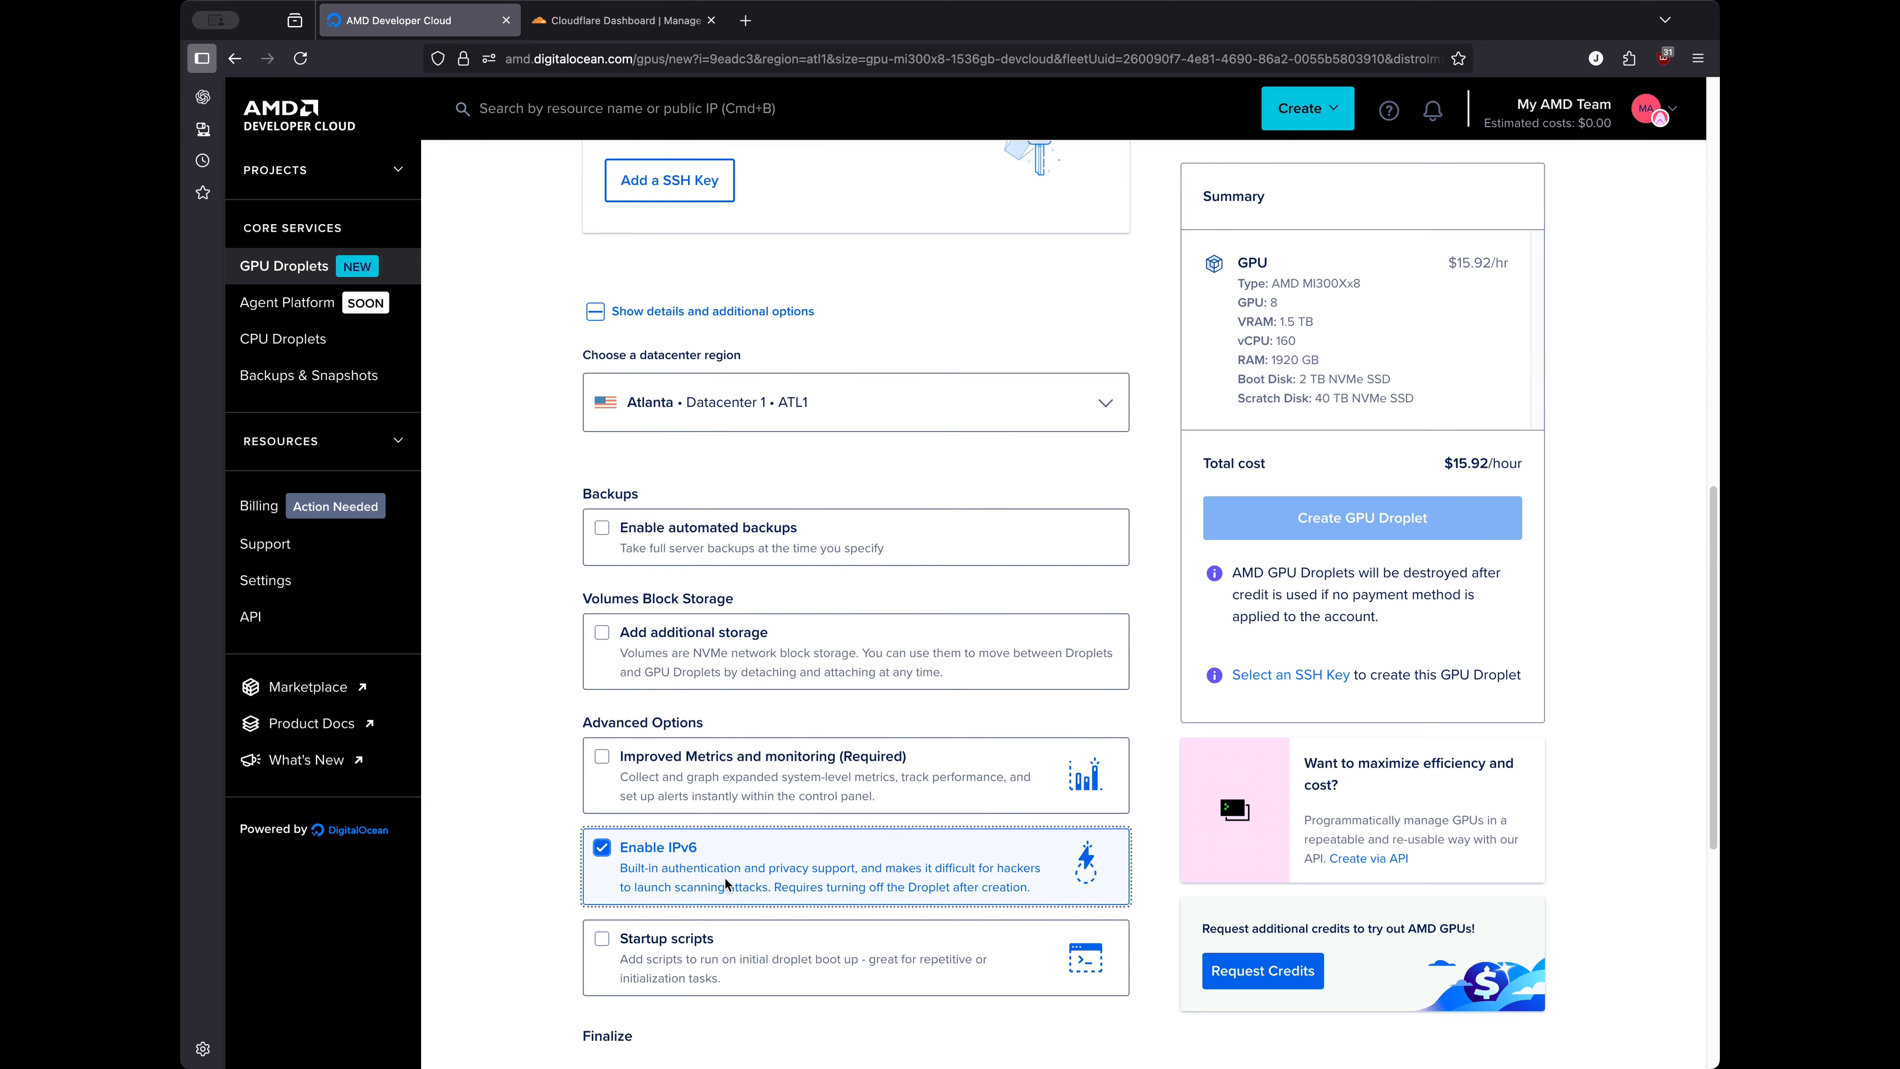
scroll(773, 917, "down", 5)
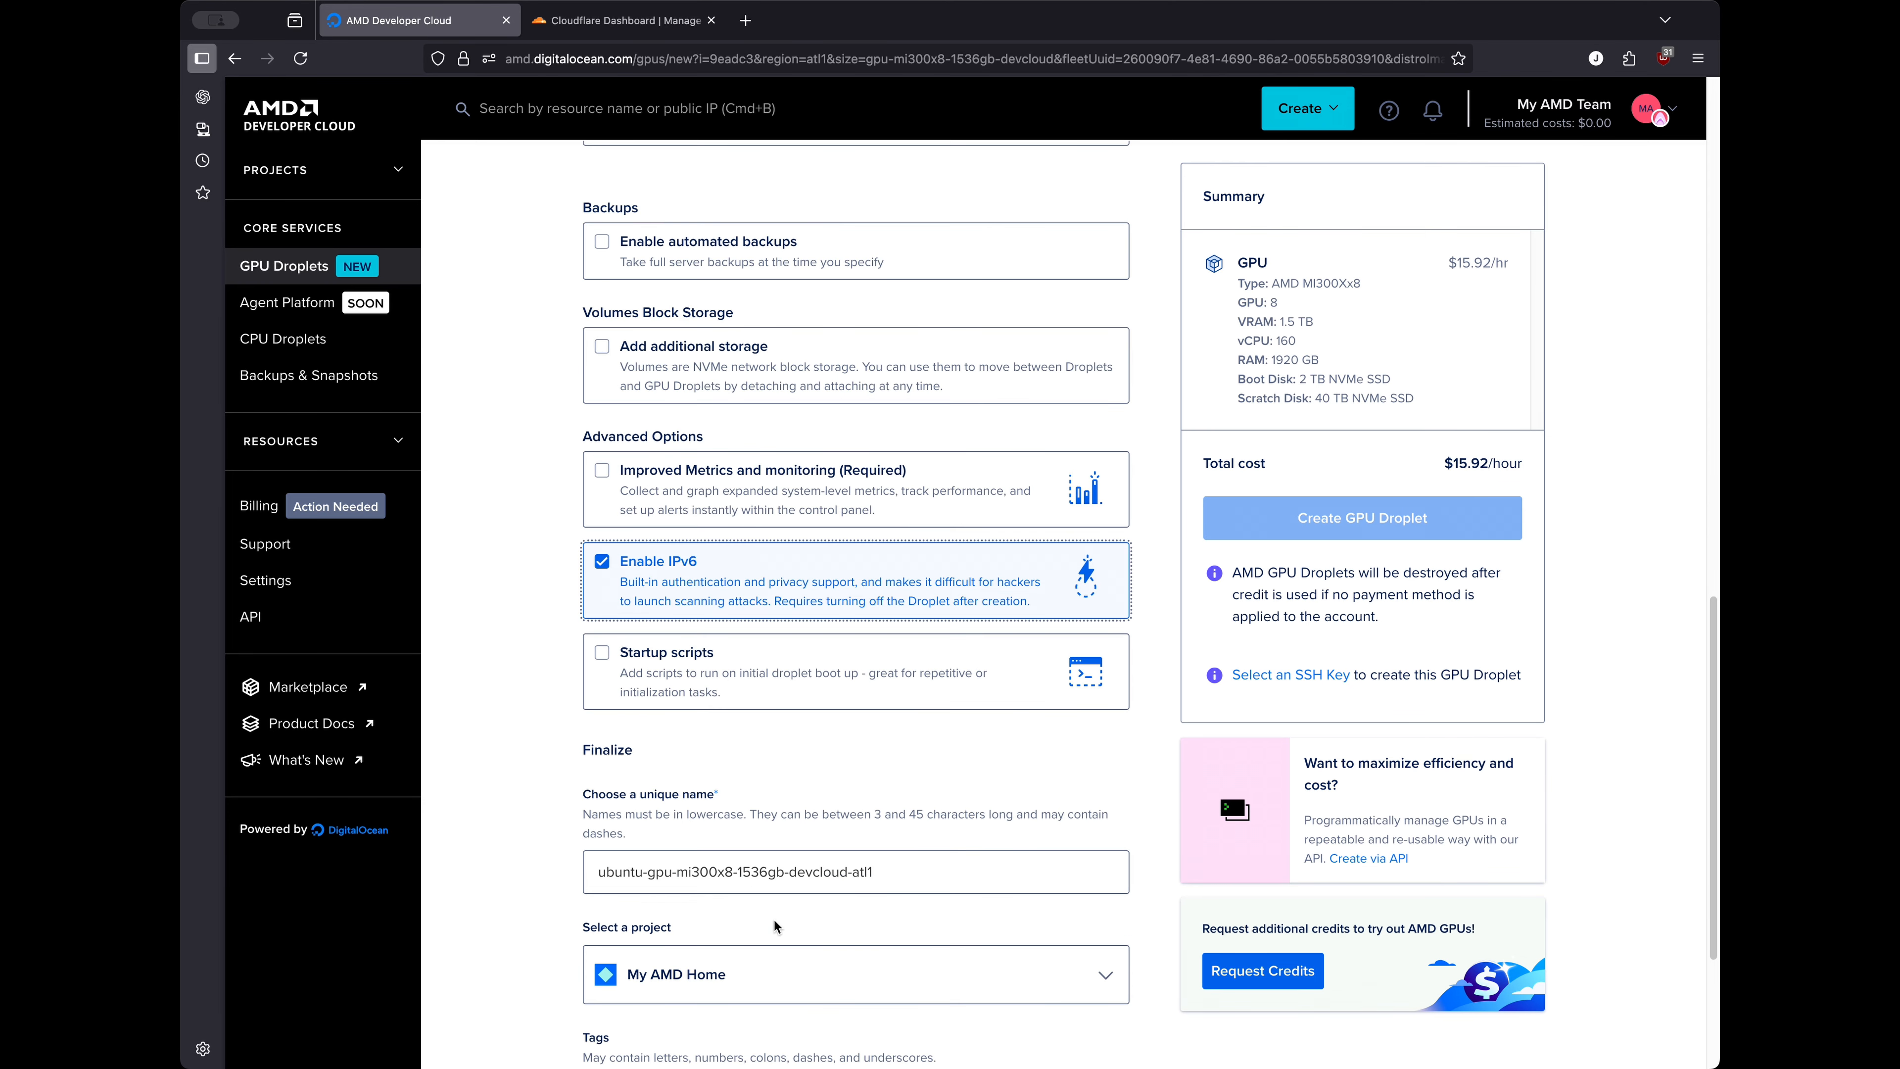
left_click(775, 912)
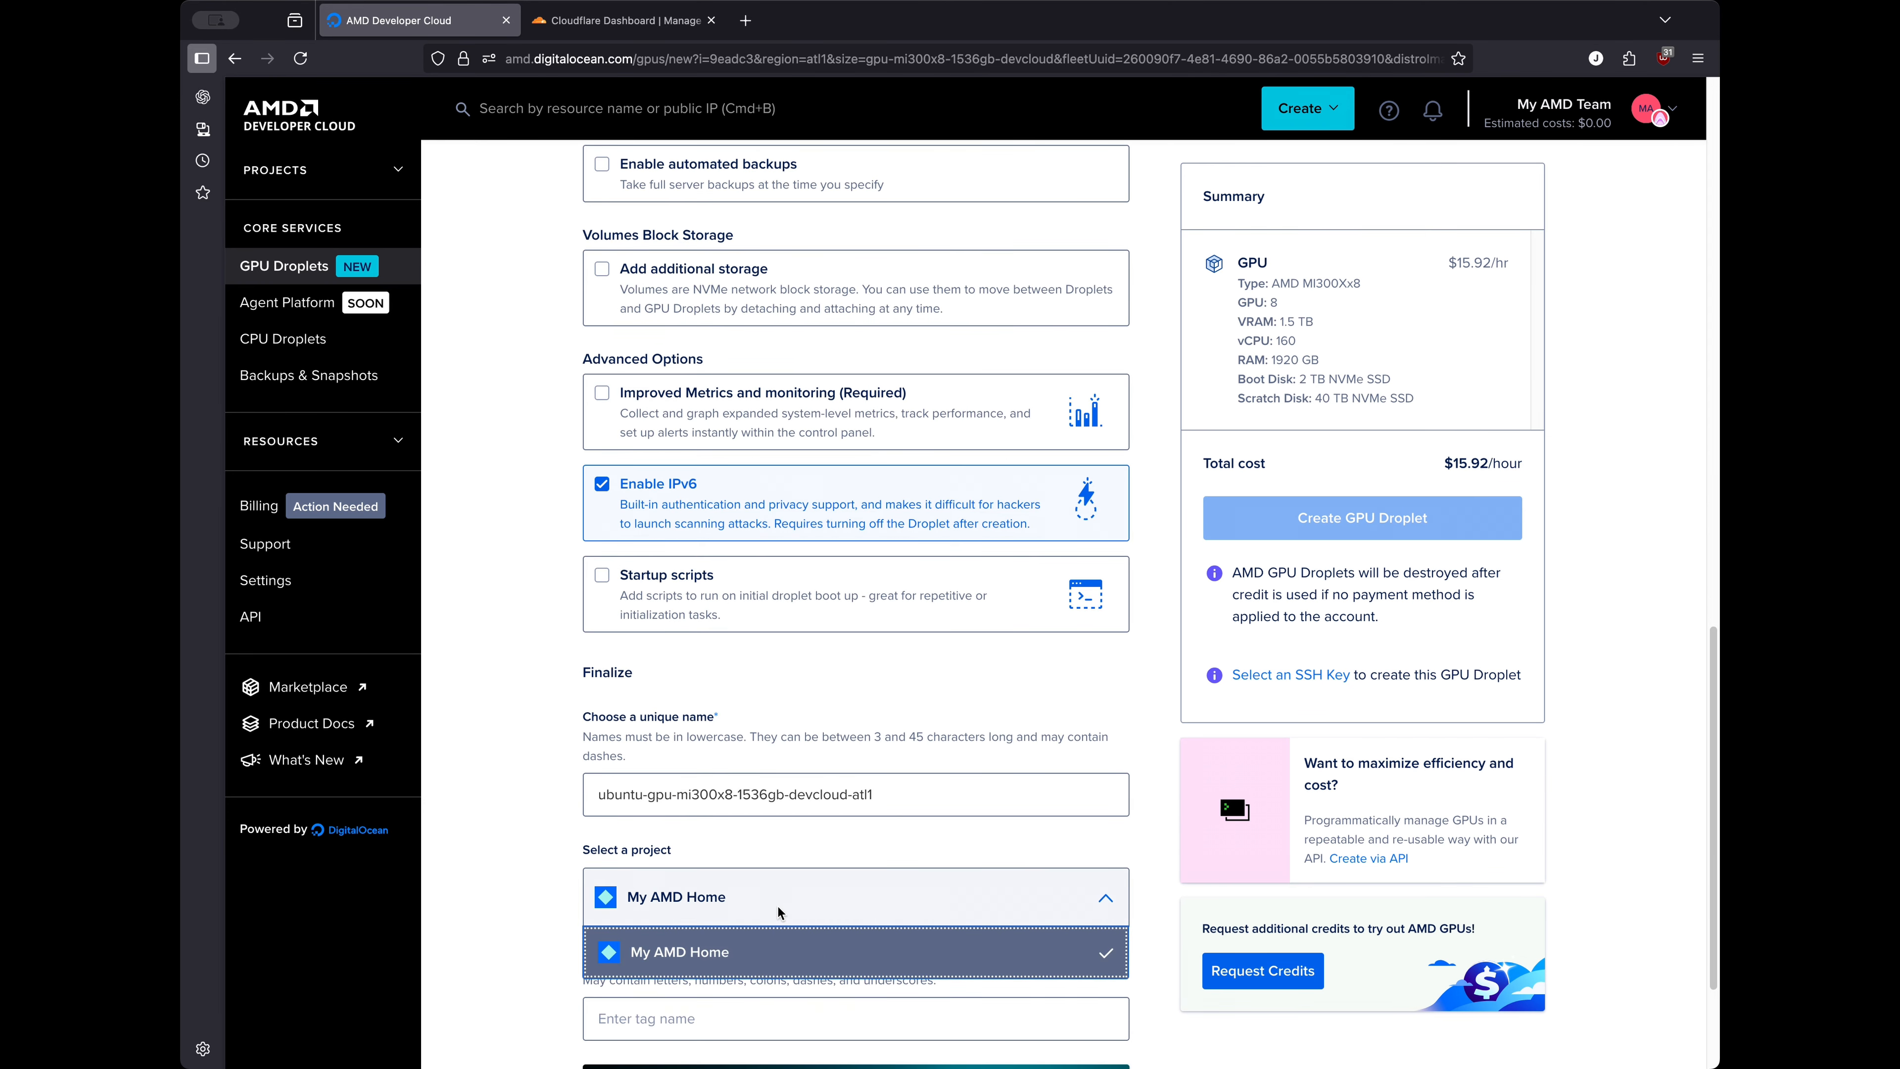
left_click(777, 911)
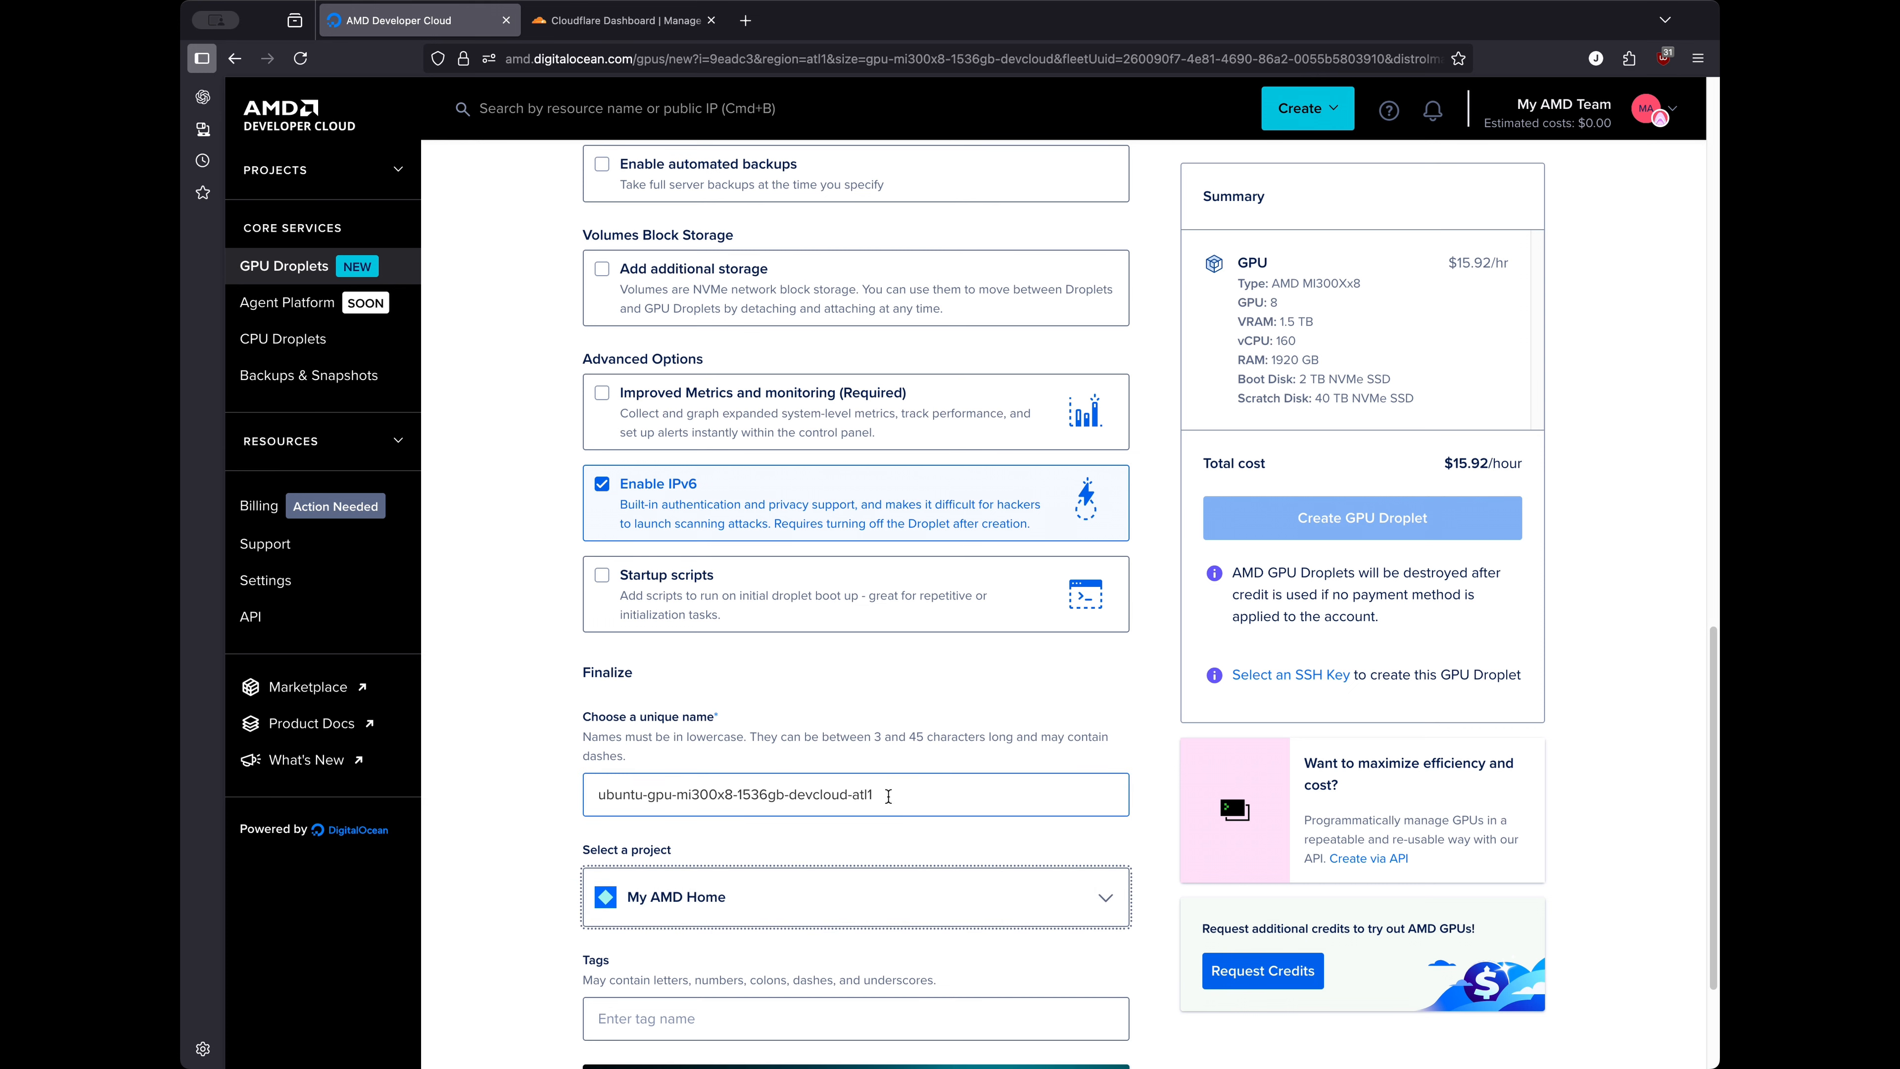
Add the tag testing to the droplet
scroll(900, 797, "down", 4)
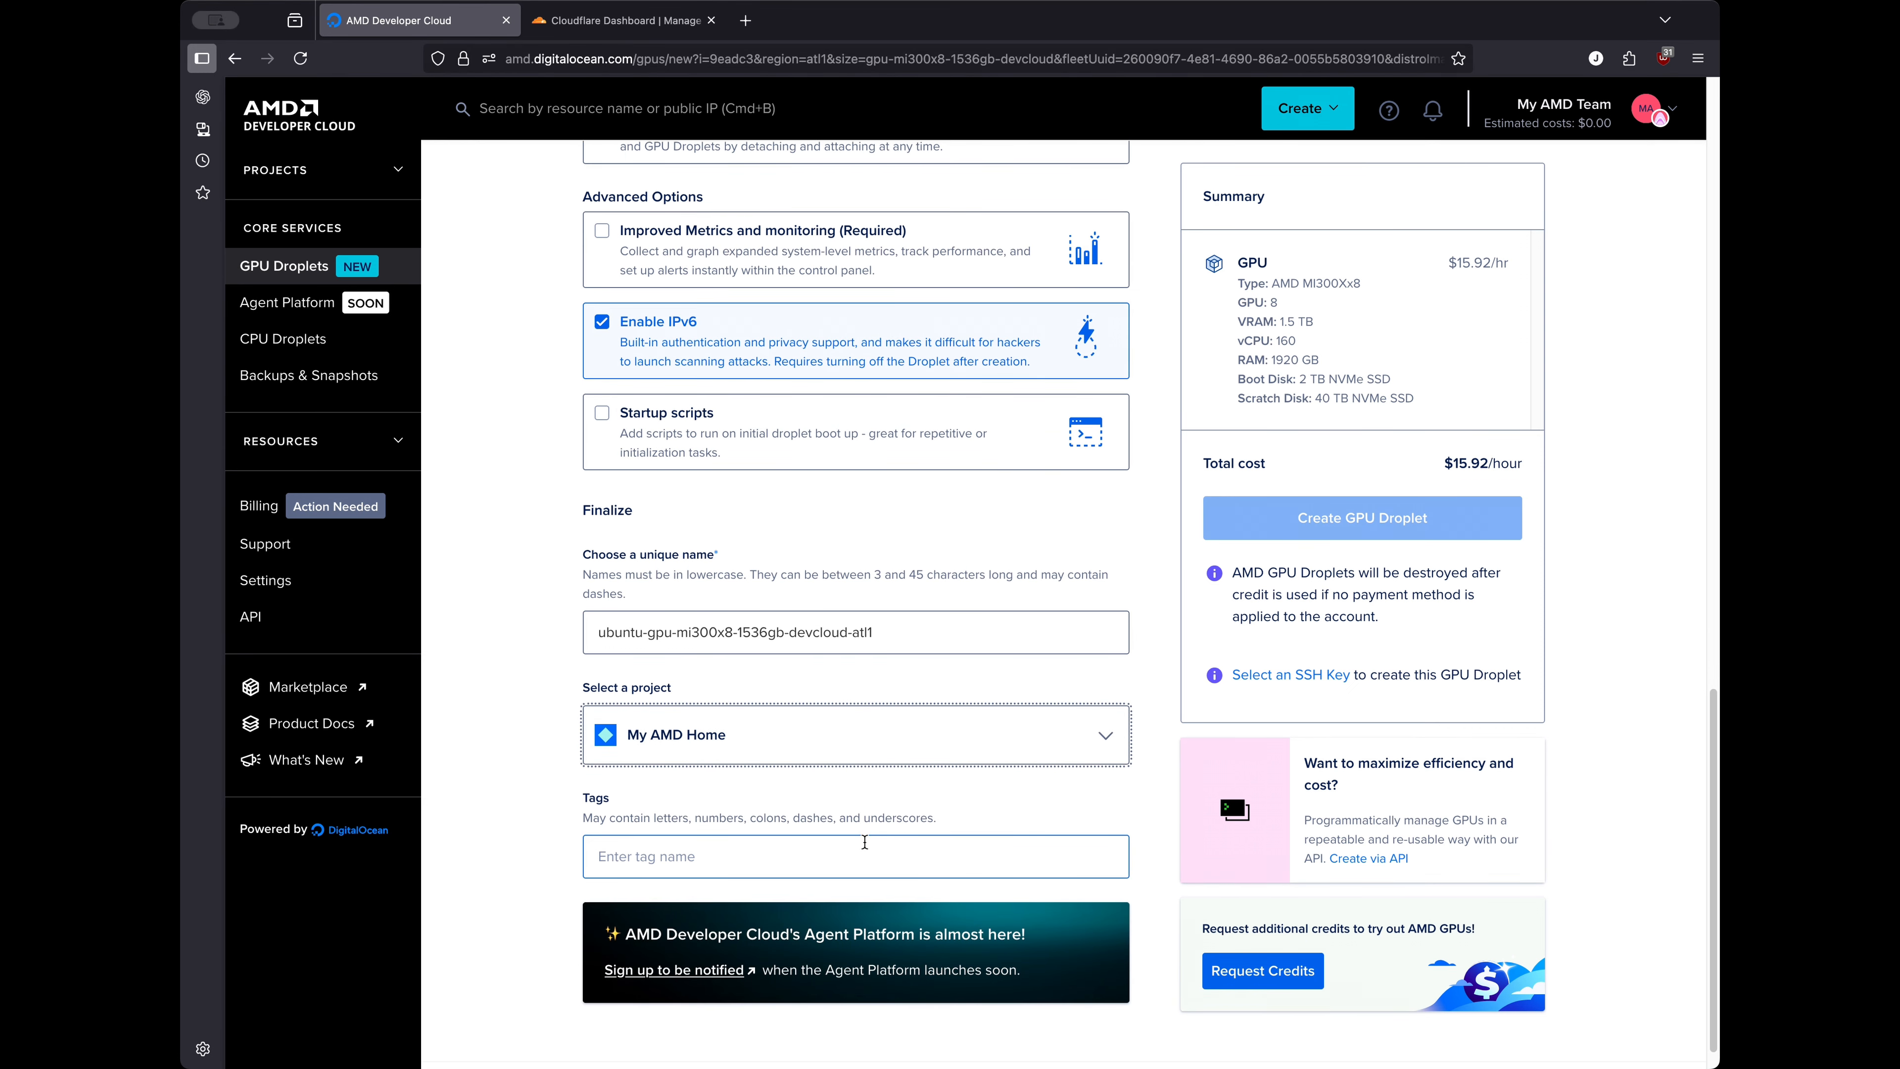
left_click(865, 843)
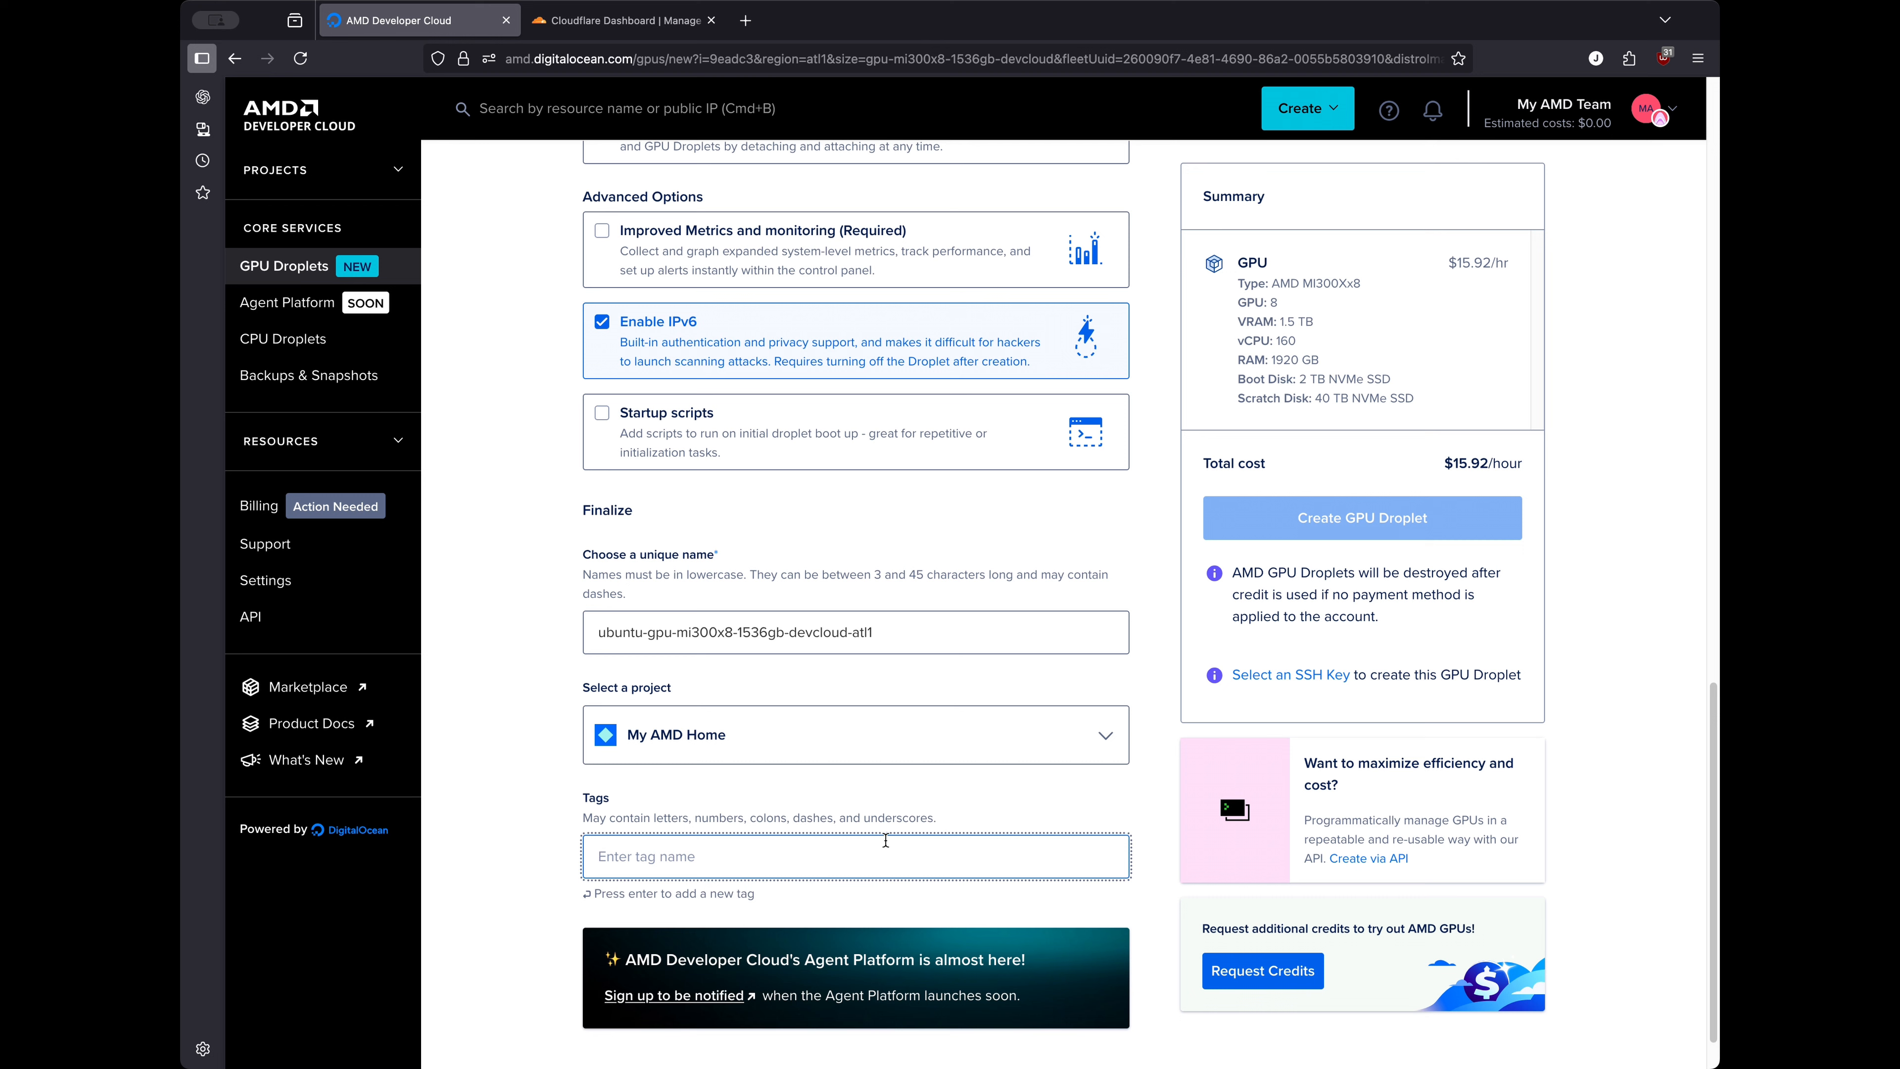
type("testing")
scroll(1143, 774, "down", 2)
scroll(1144, 774, "up", 10)
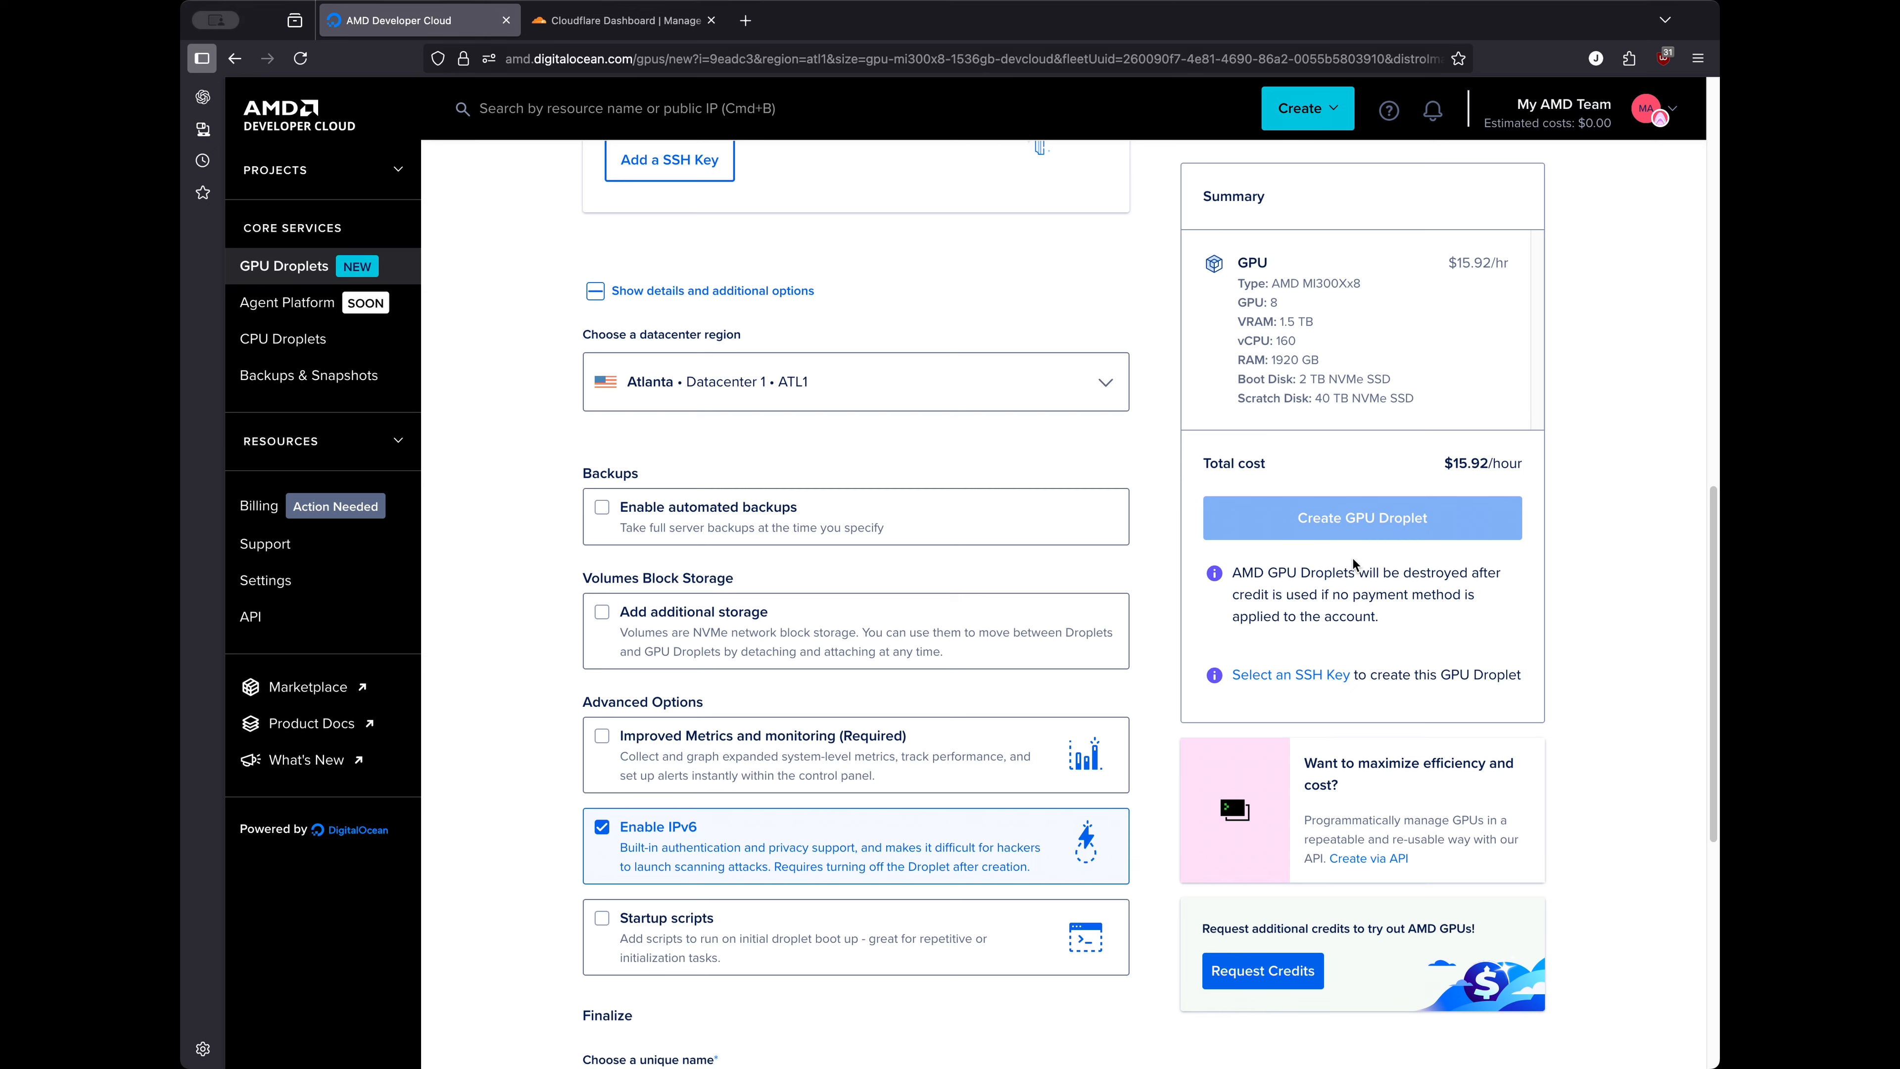
scroll(1354, 545, "up", 10)
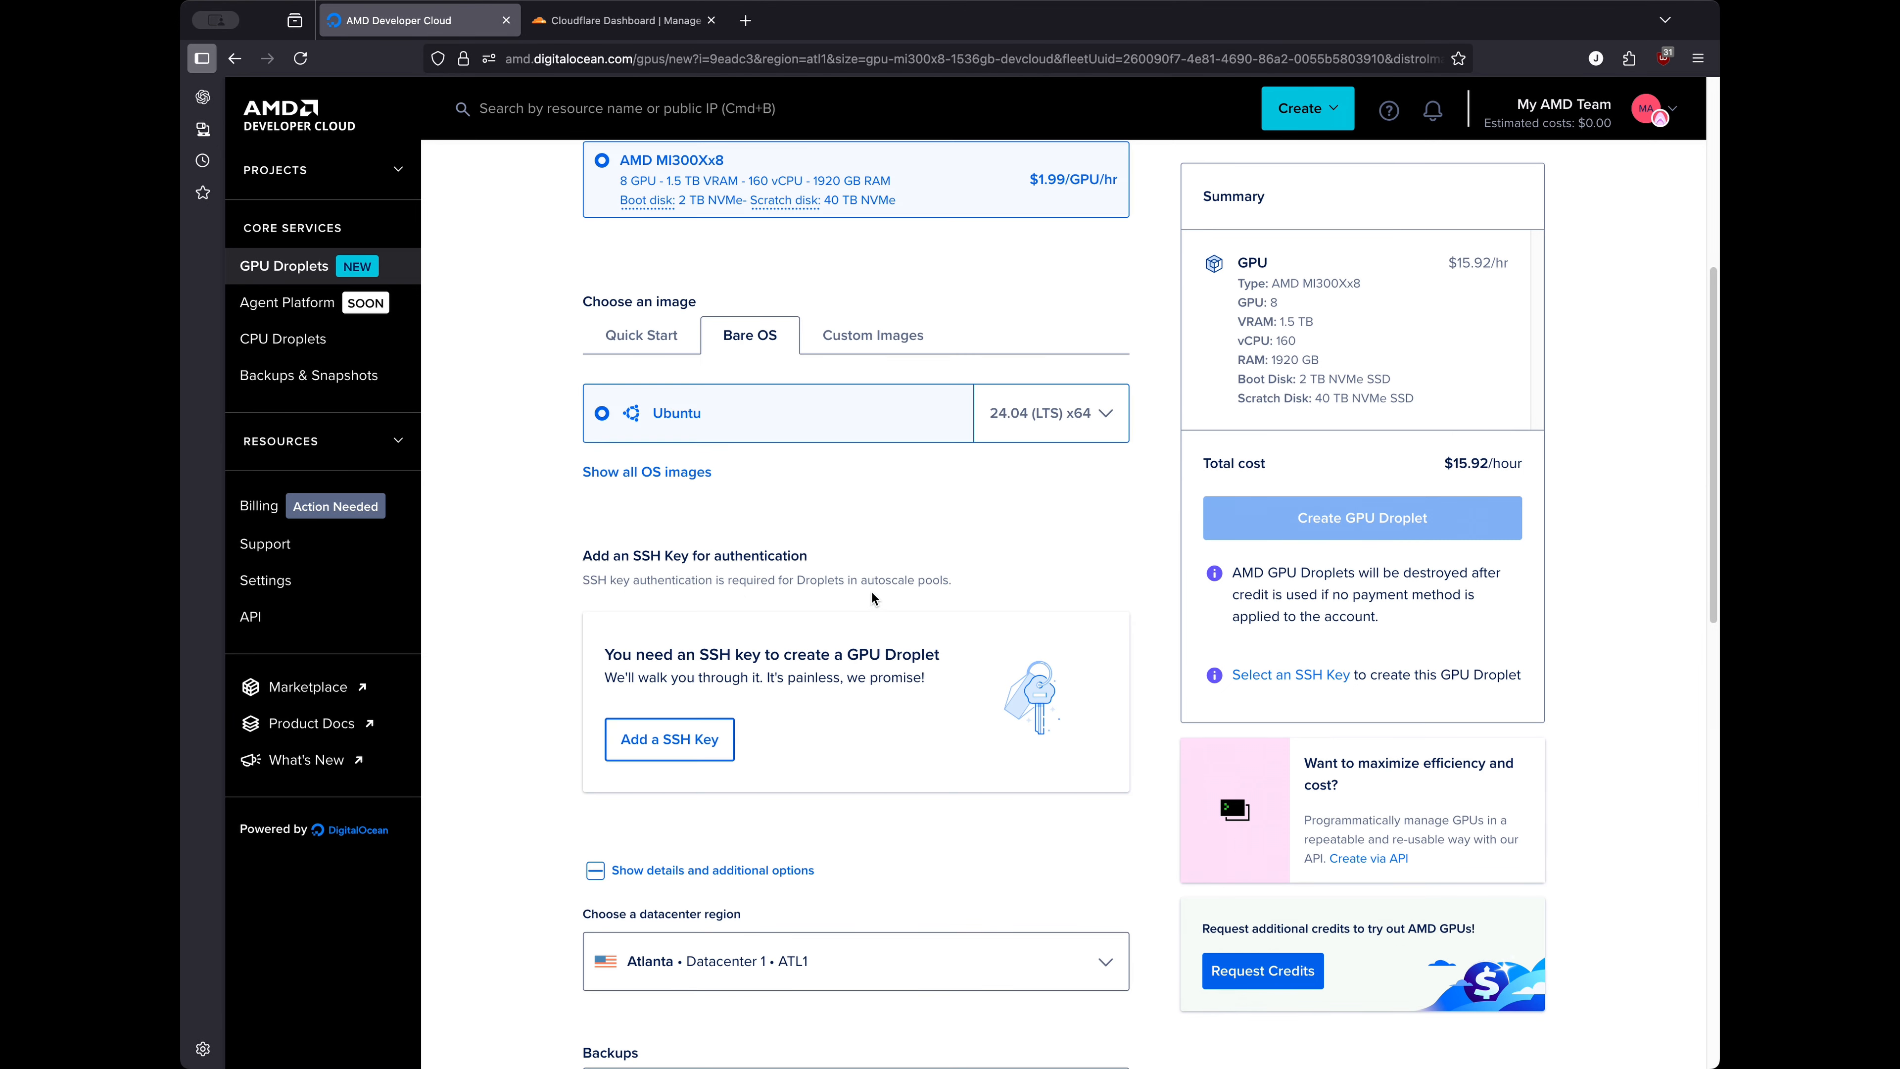
scroll(873, 607, "up", 5)
Pick the single AMD MI300X plan at $1.99/hour, keep Ubuntu 24.04, and review Finalize
left_click(602, 571)
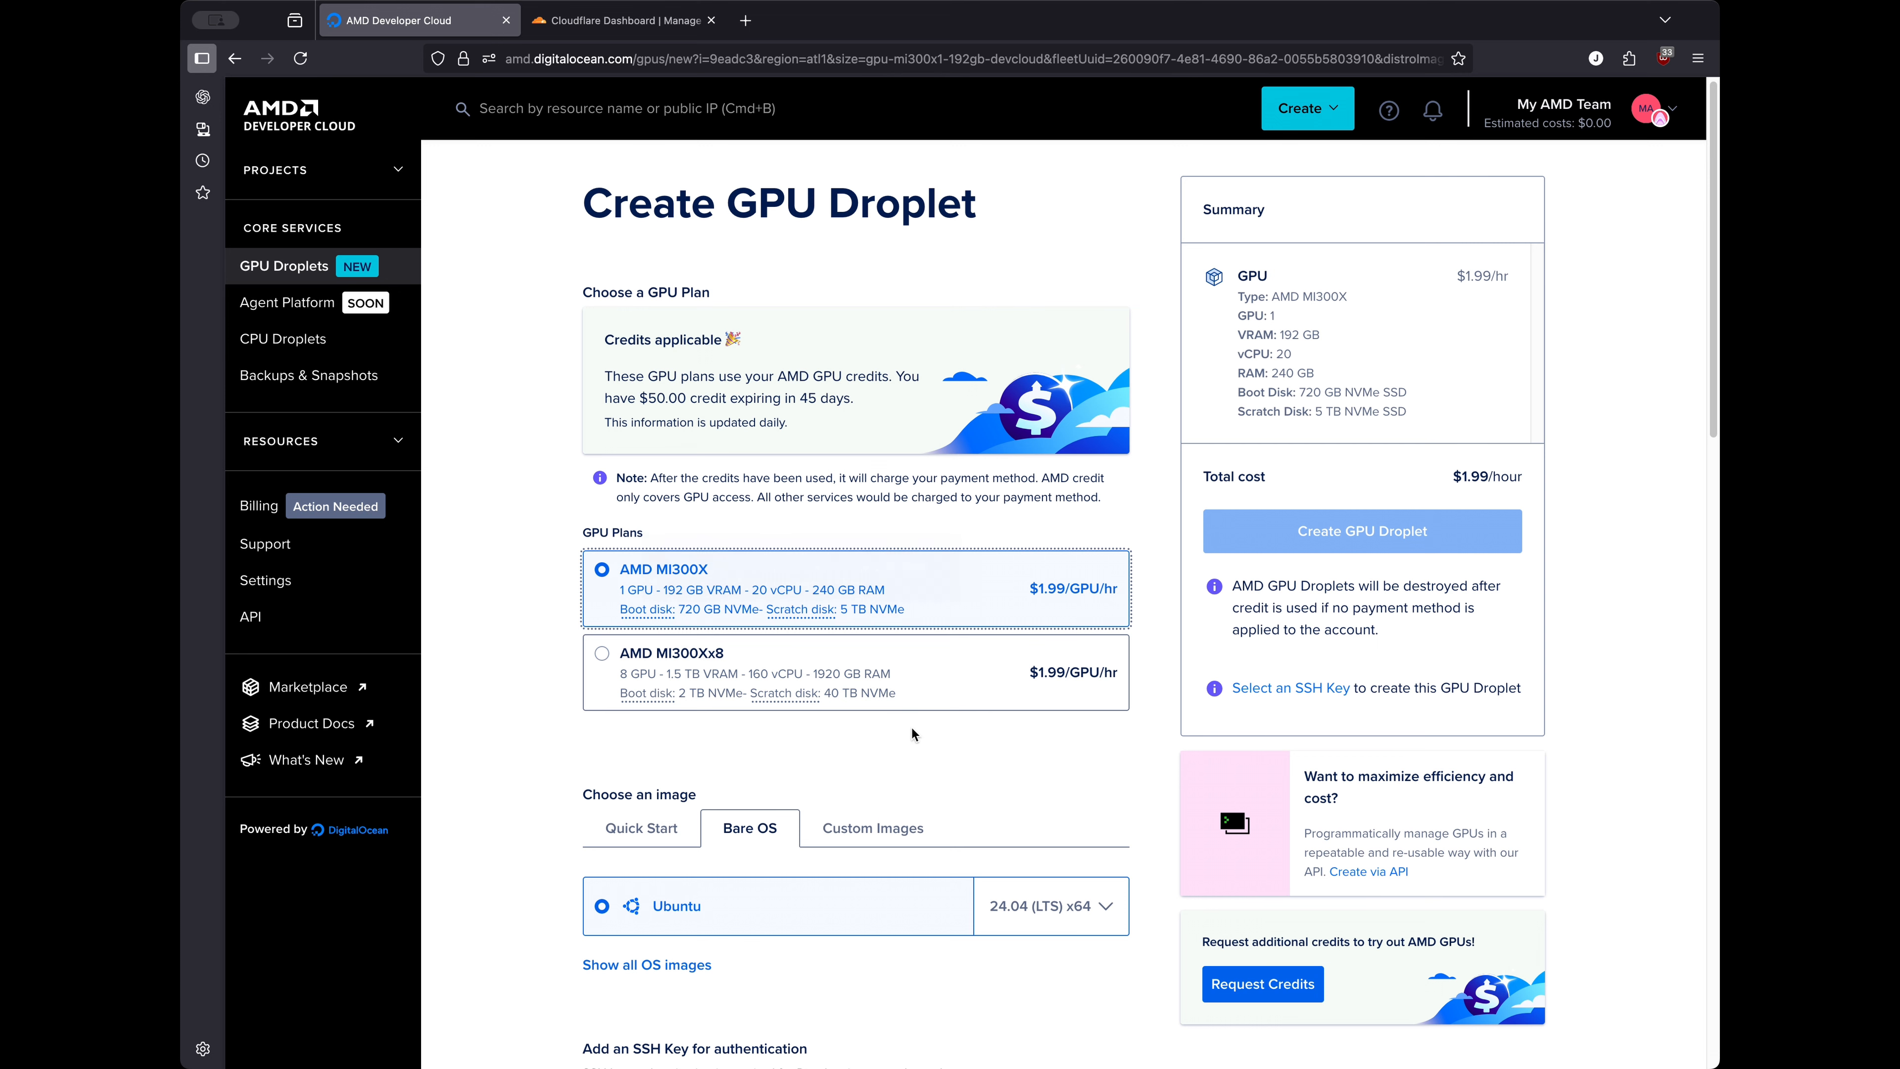
scroll(909, 731, "down", 3)
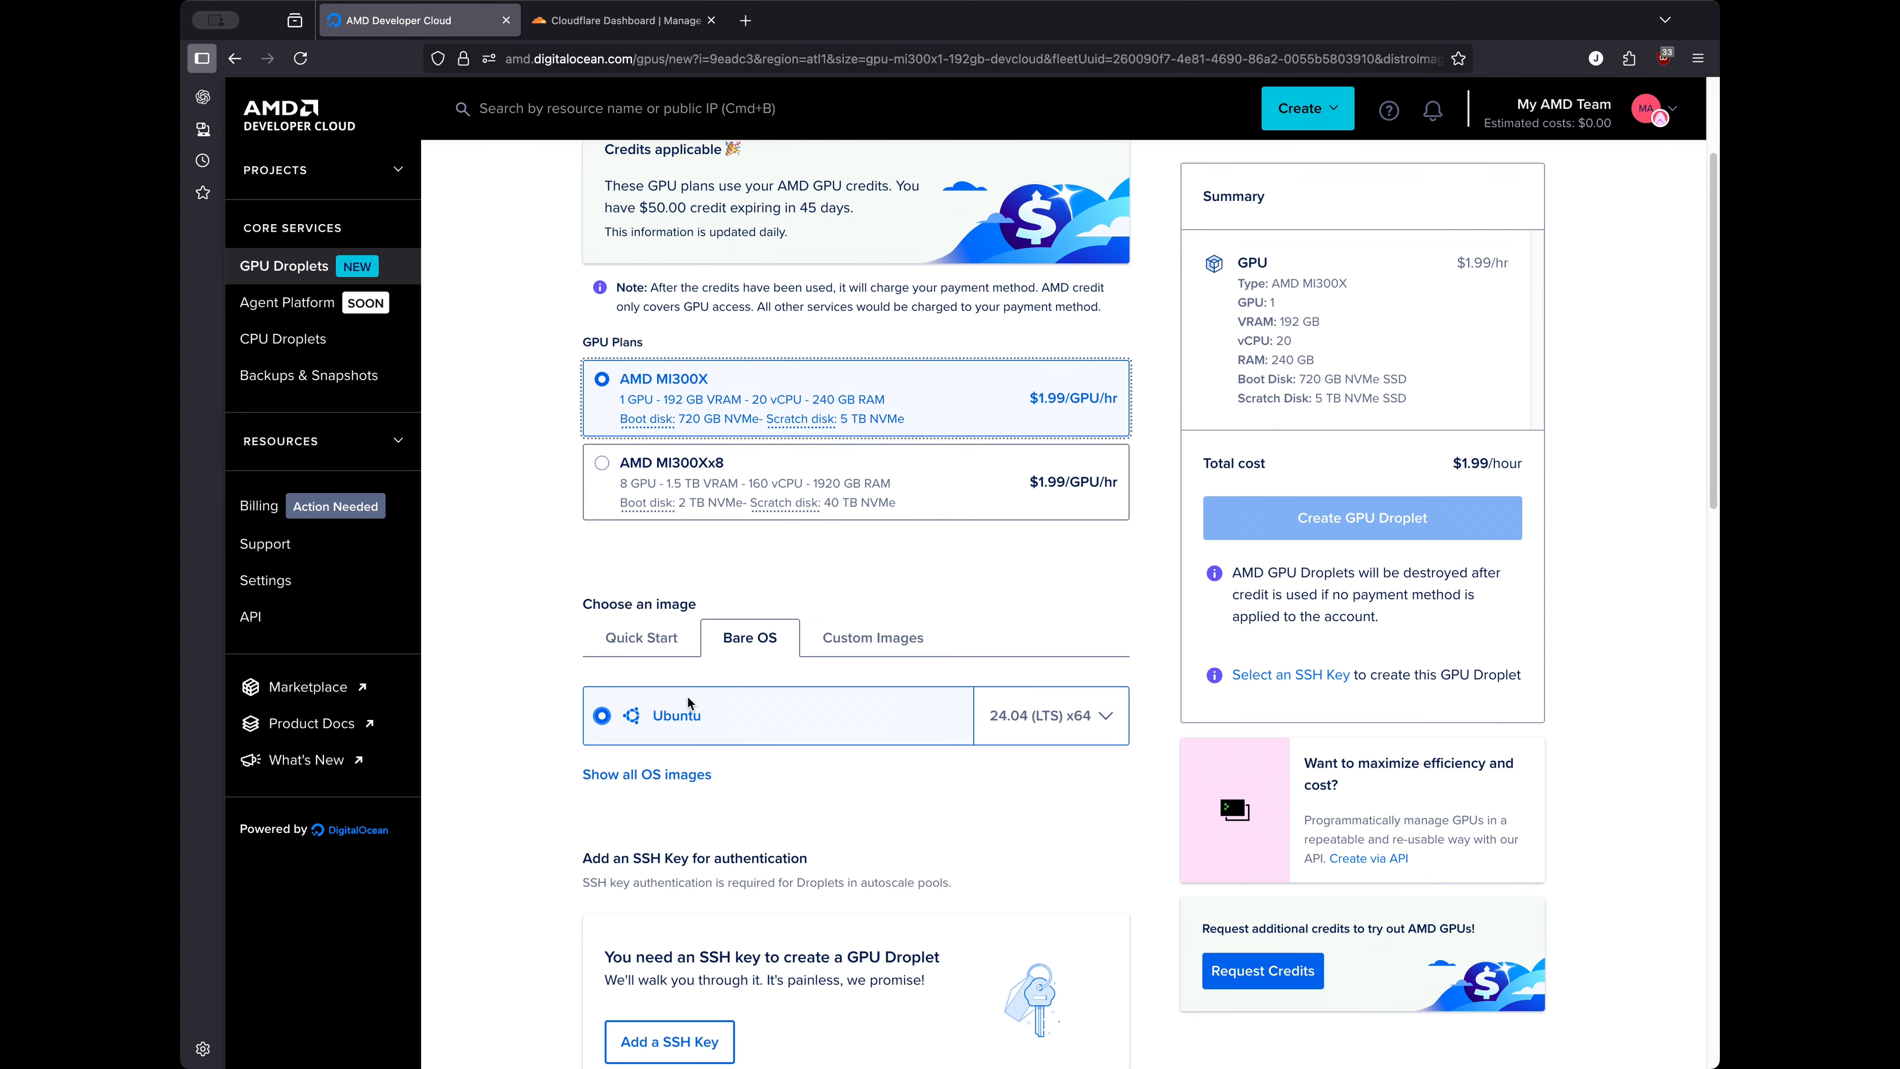
left_click(603, 717)
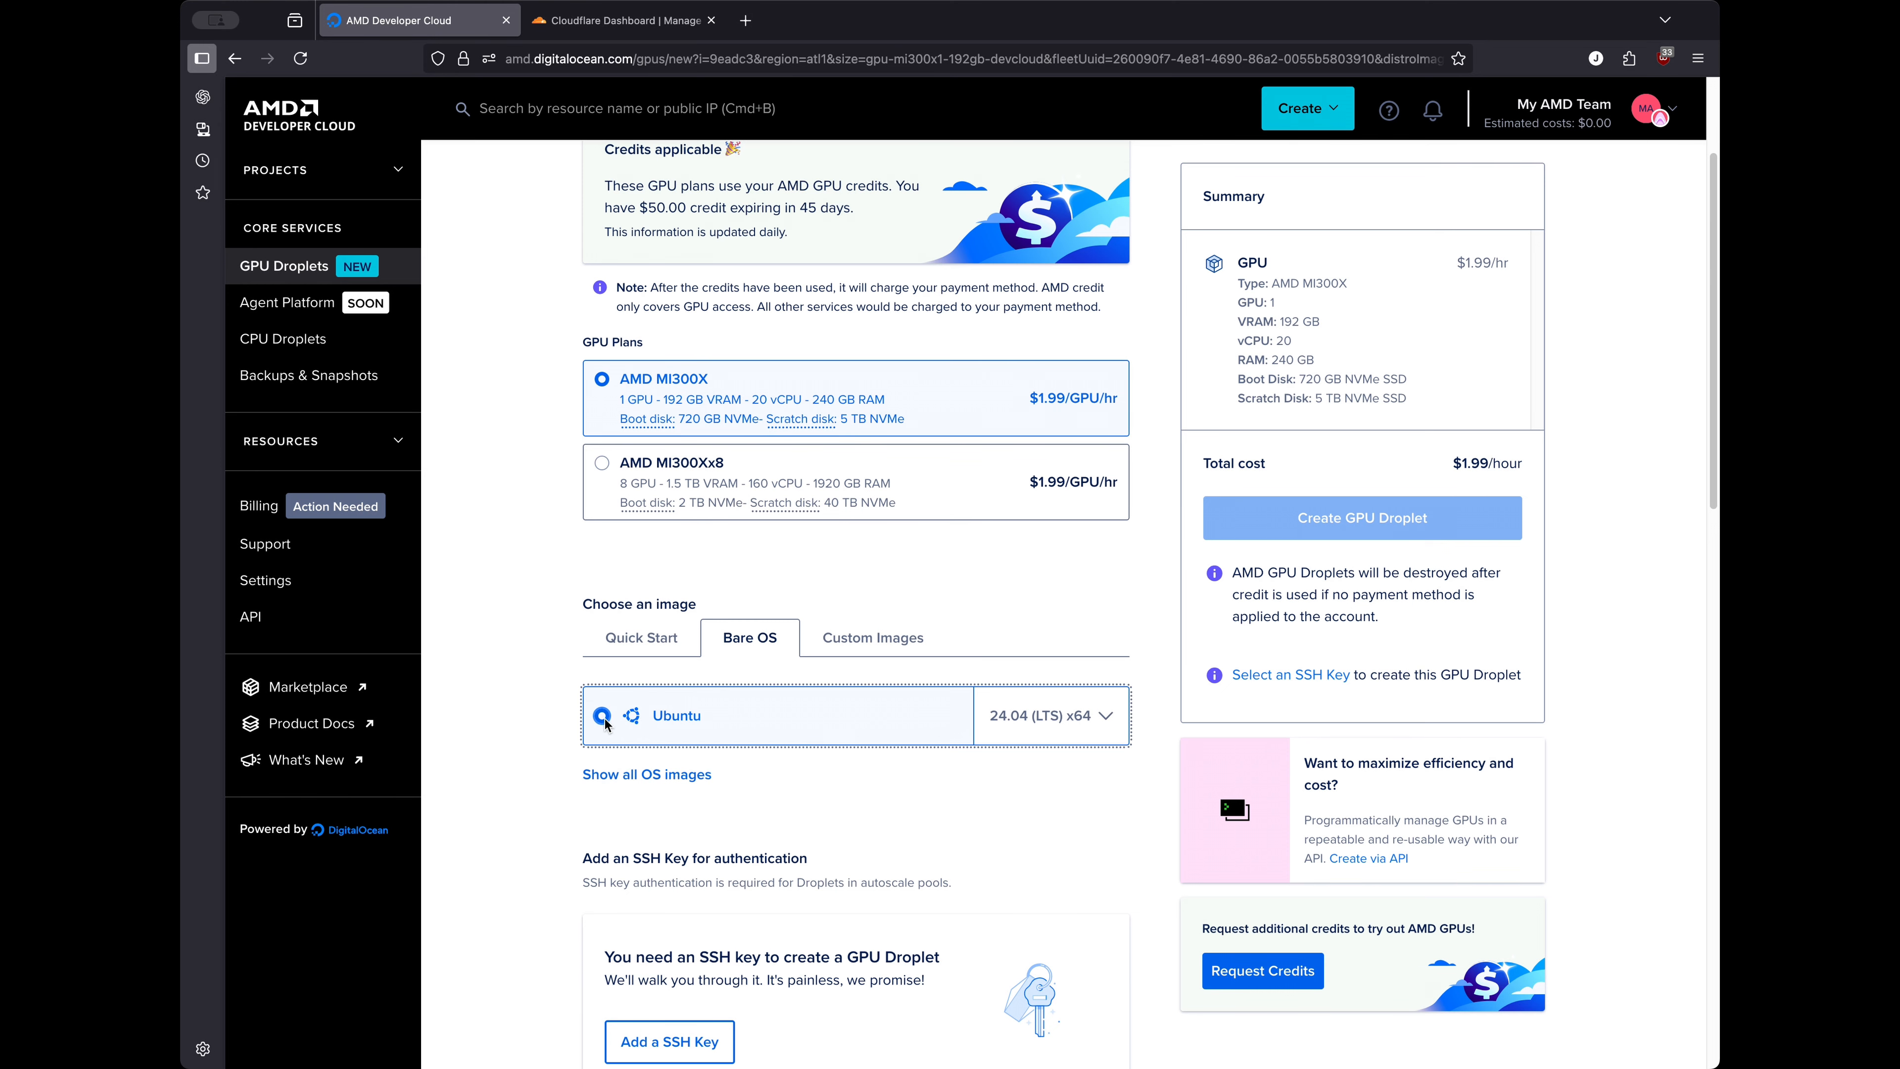
scroll(928, 794, "down", 5)
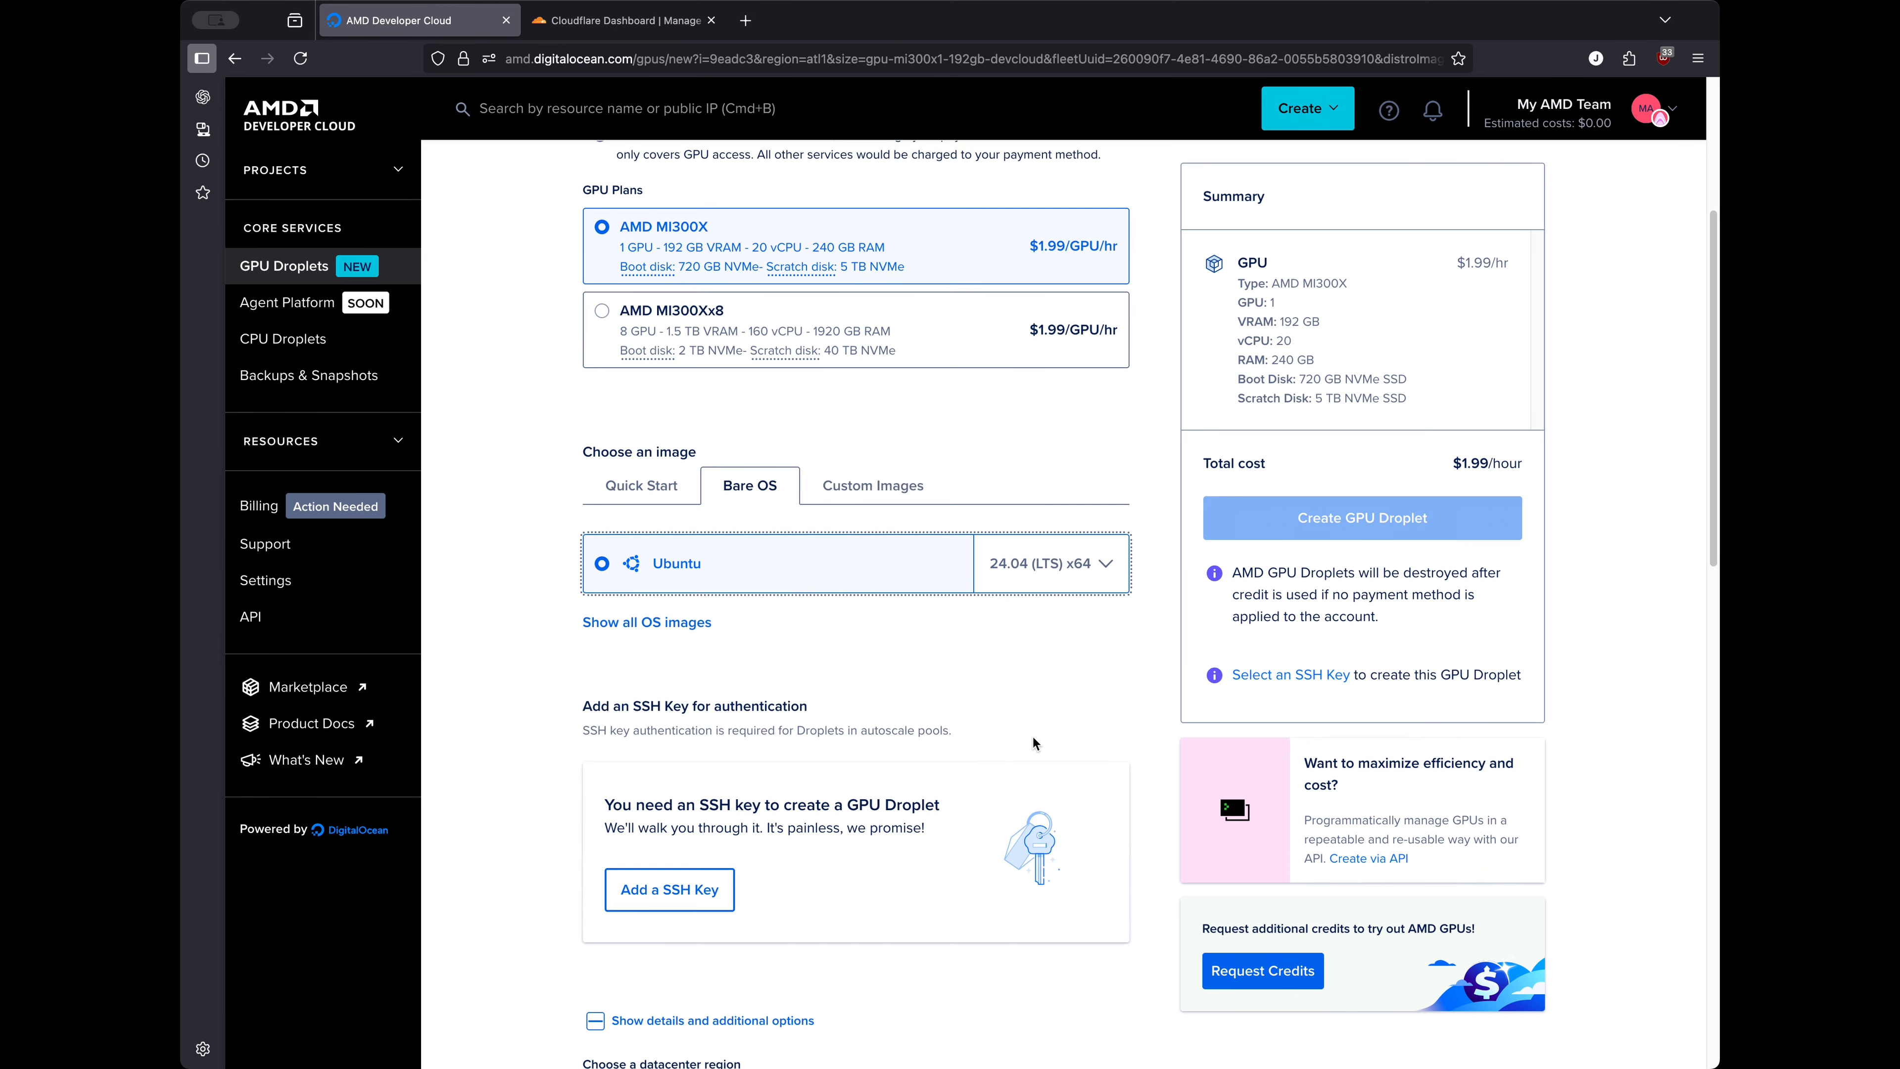
scroll(886, 809, "down", 6)
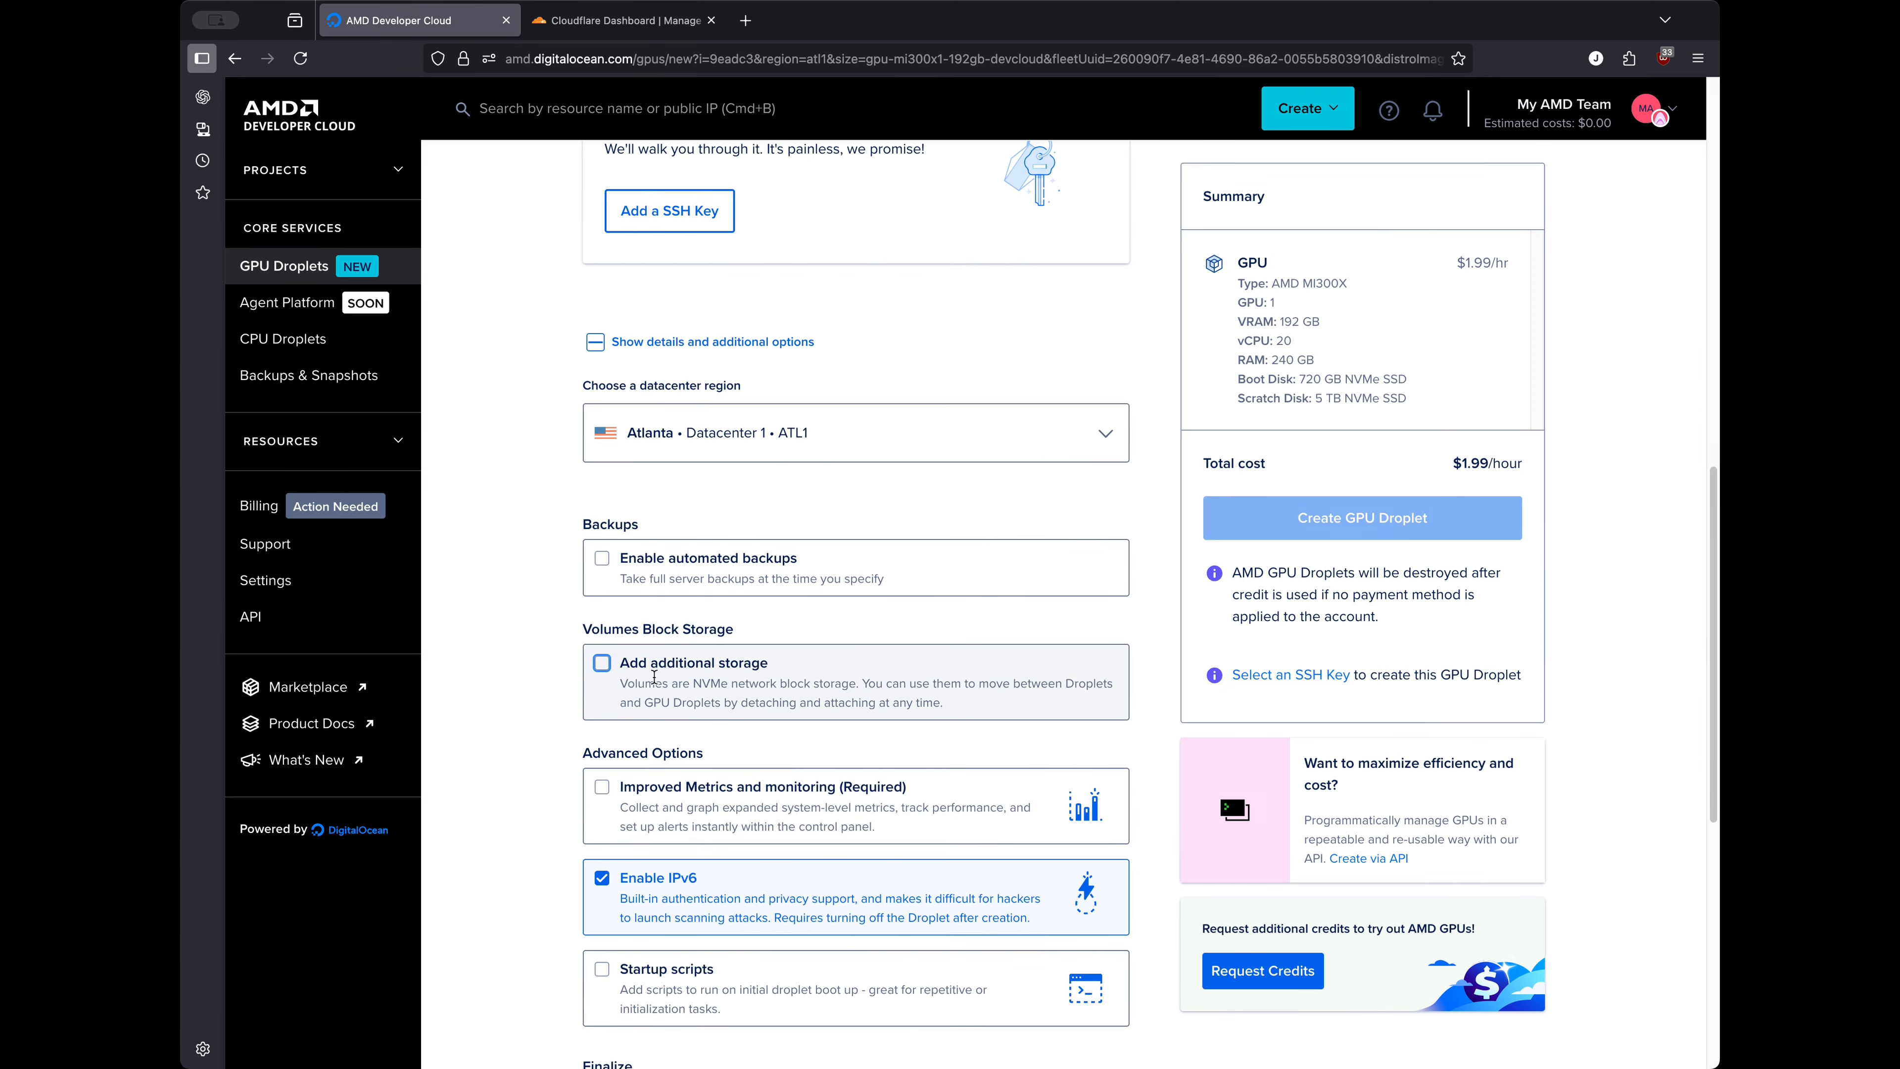
scroll(662, 688, "down", 1)
scroll(668, 695, "down", 8)
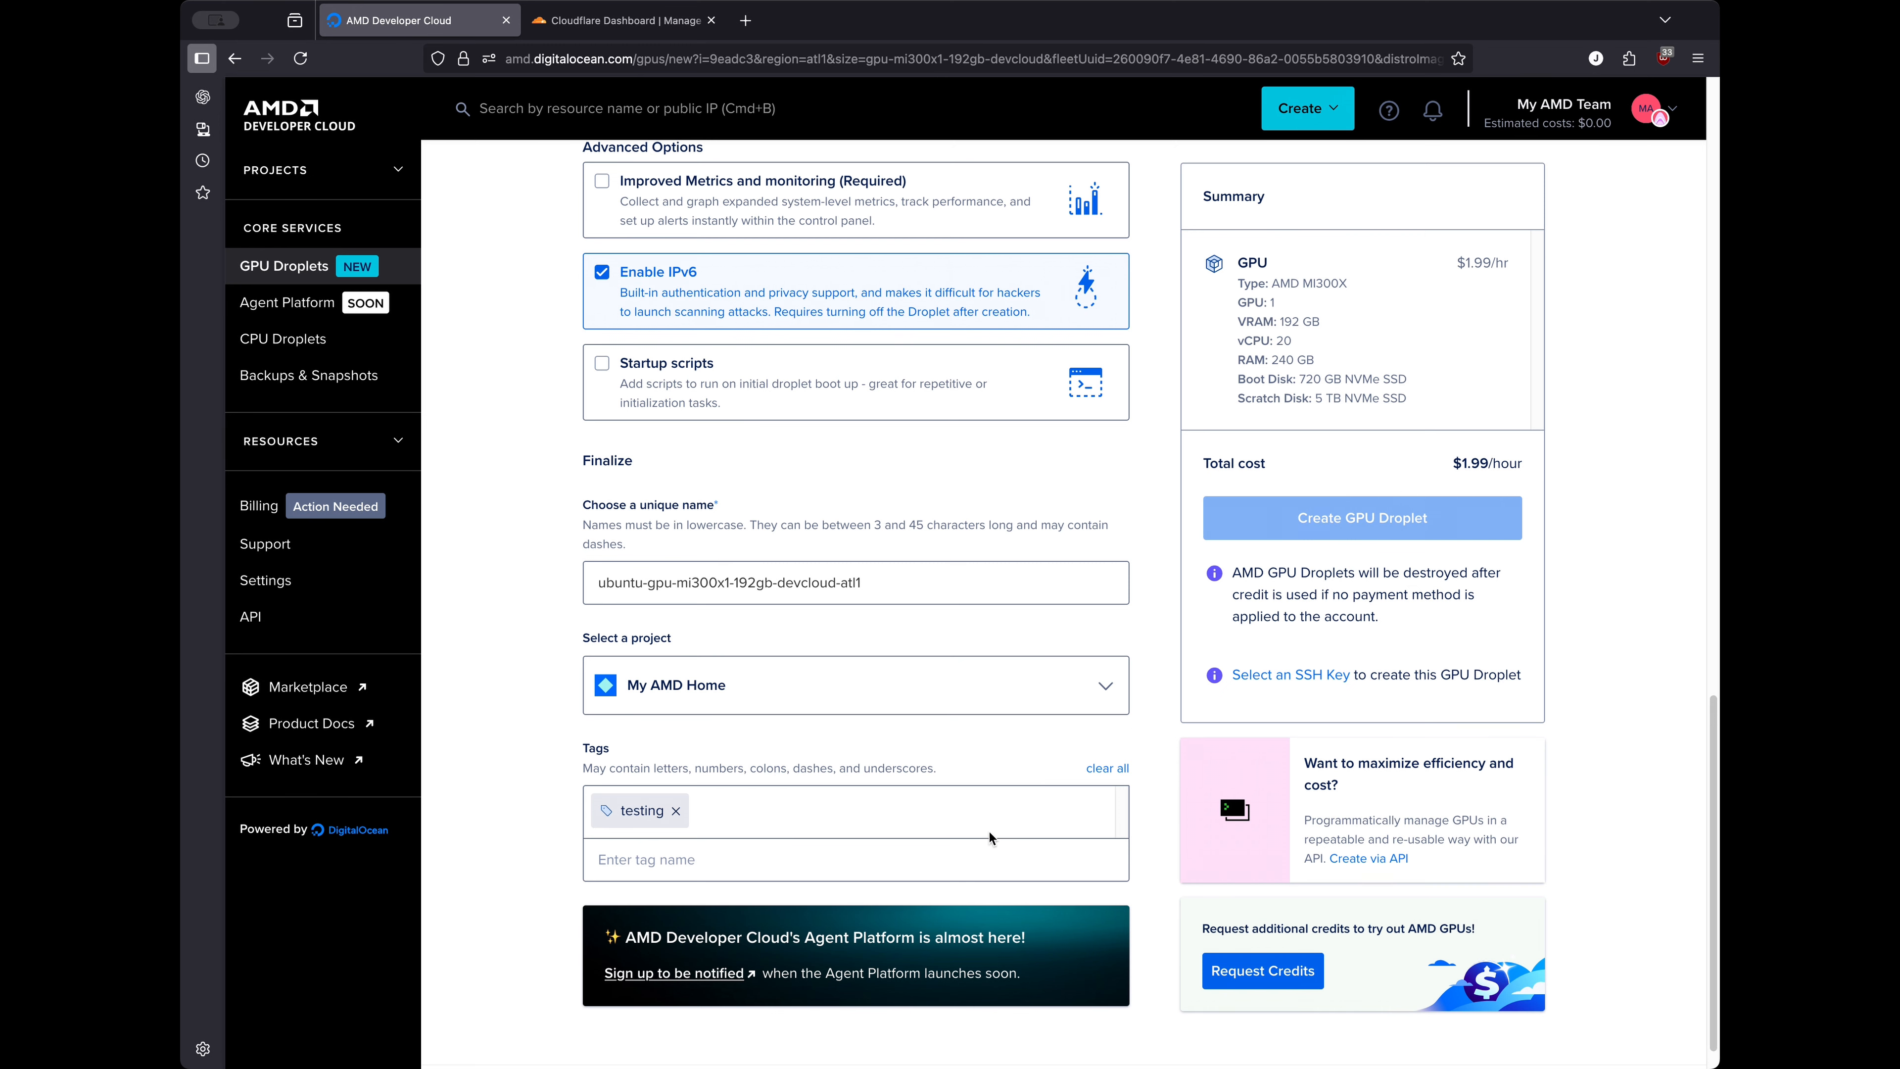
scroll(993, 823, "up", 3)
Save the pasted public key as SSH key AMD and tick it for the droplet
scroll(992, 797, "up", 5)
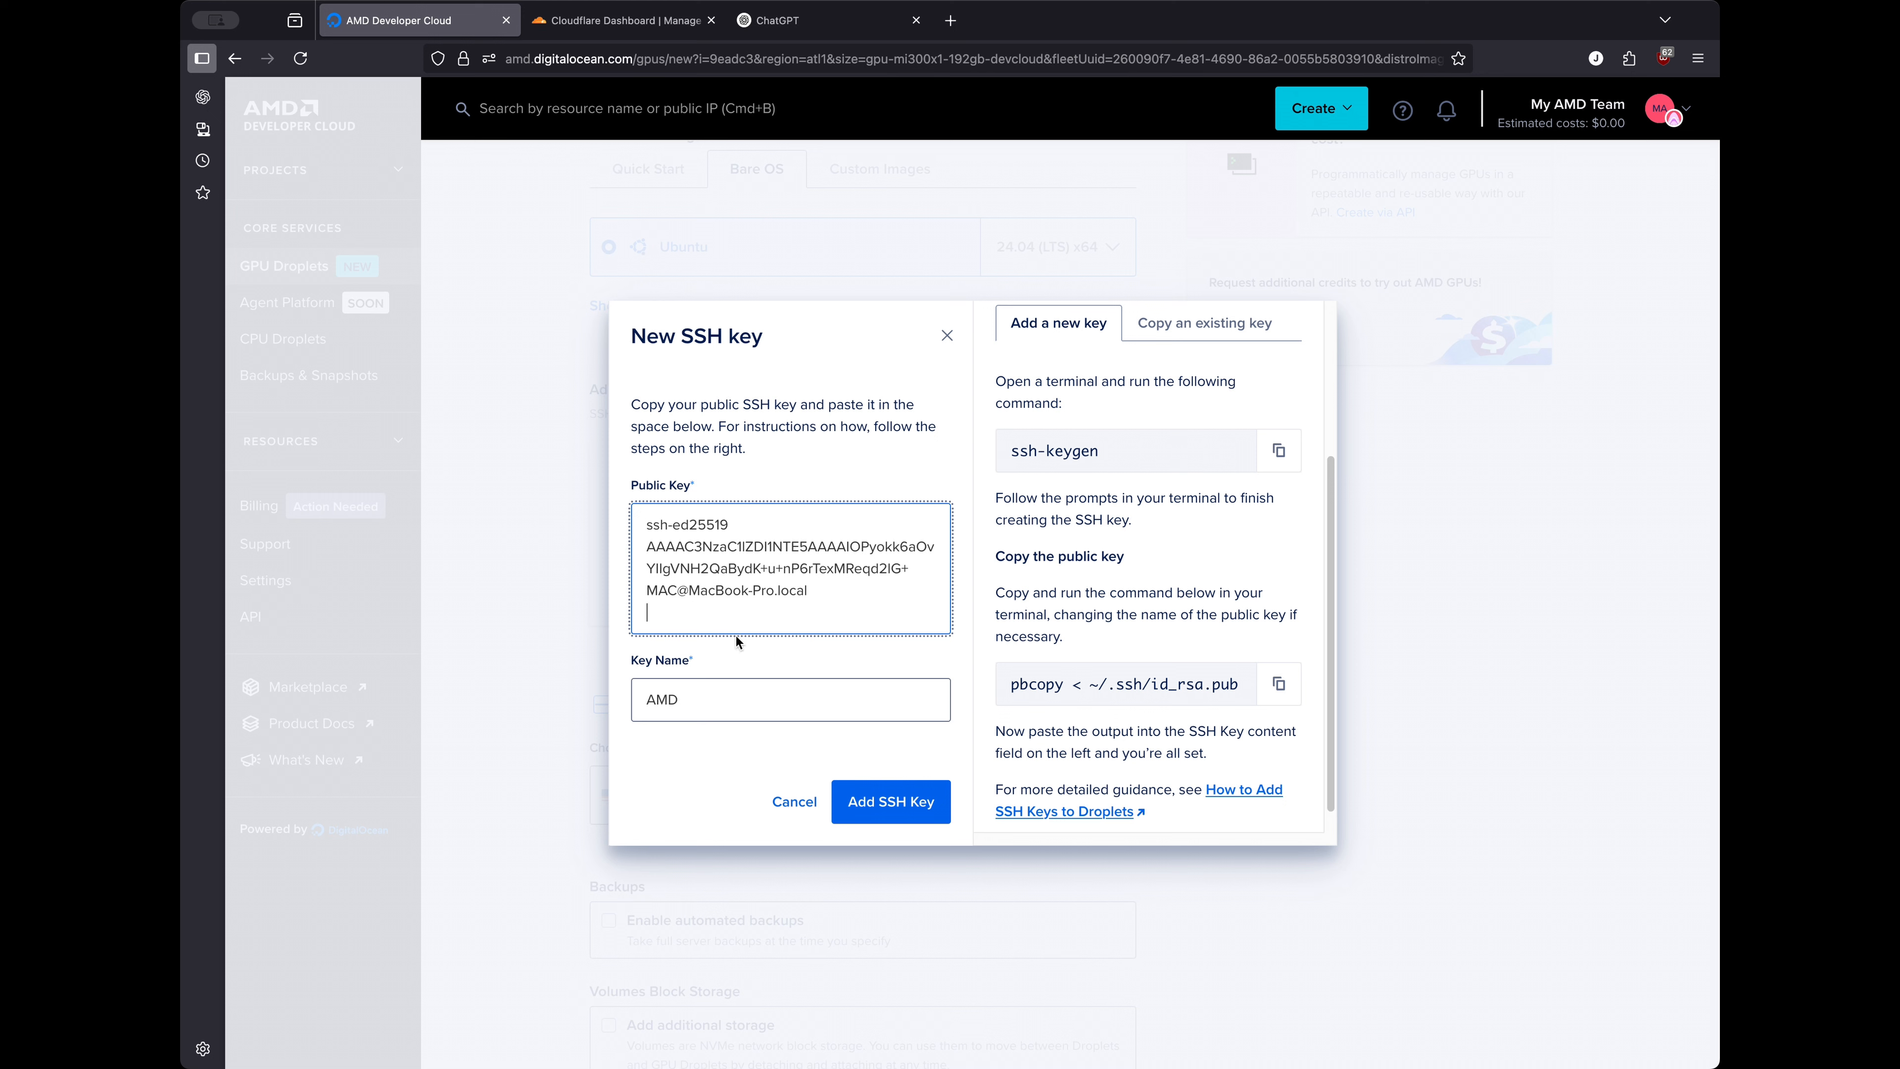
left_click(867, 803)
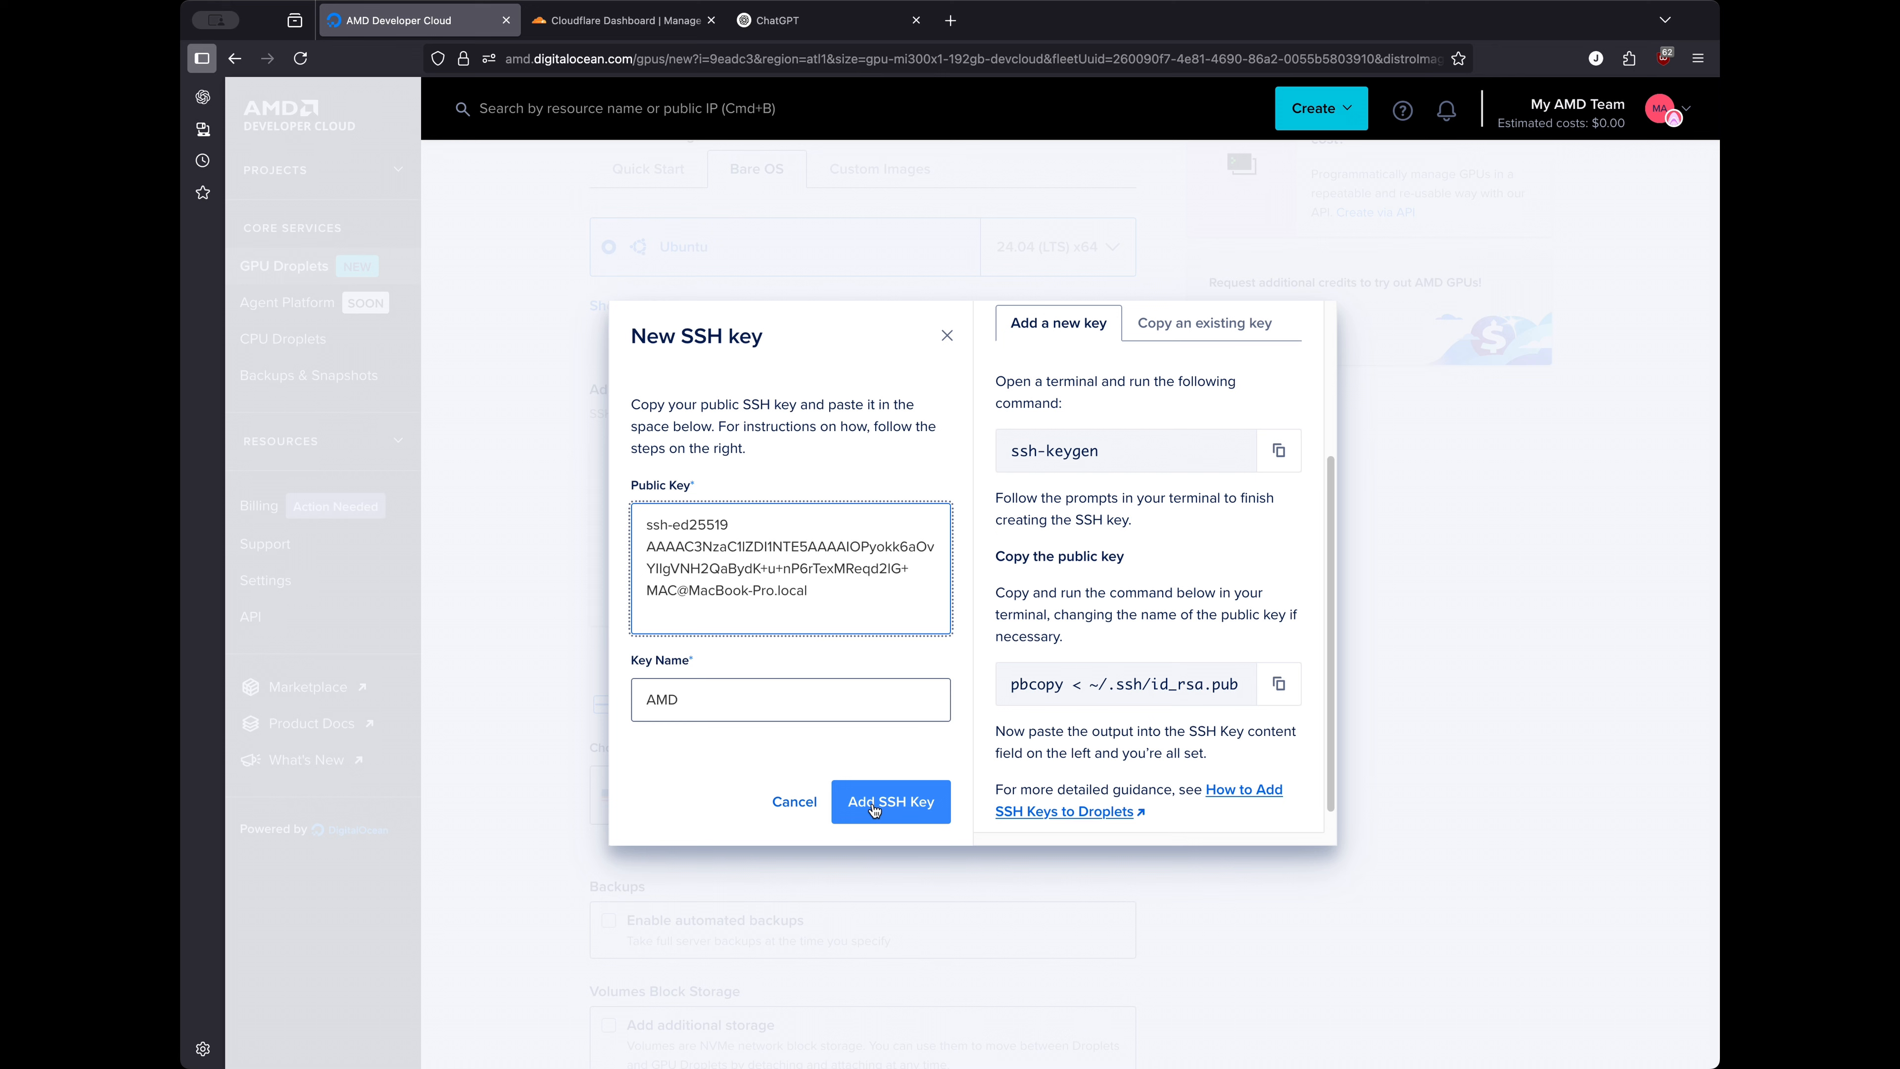
left_click(873, 807)
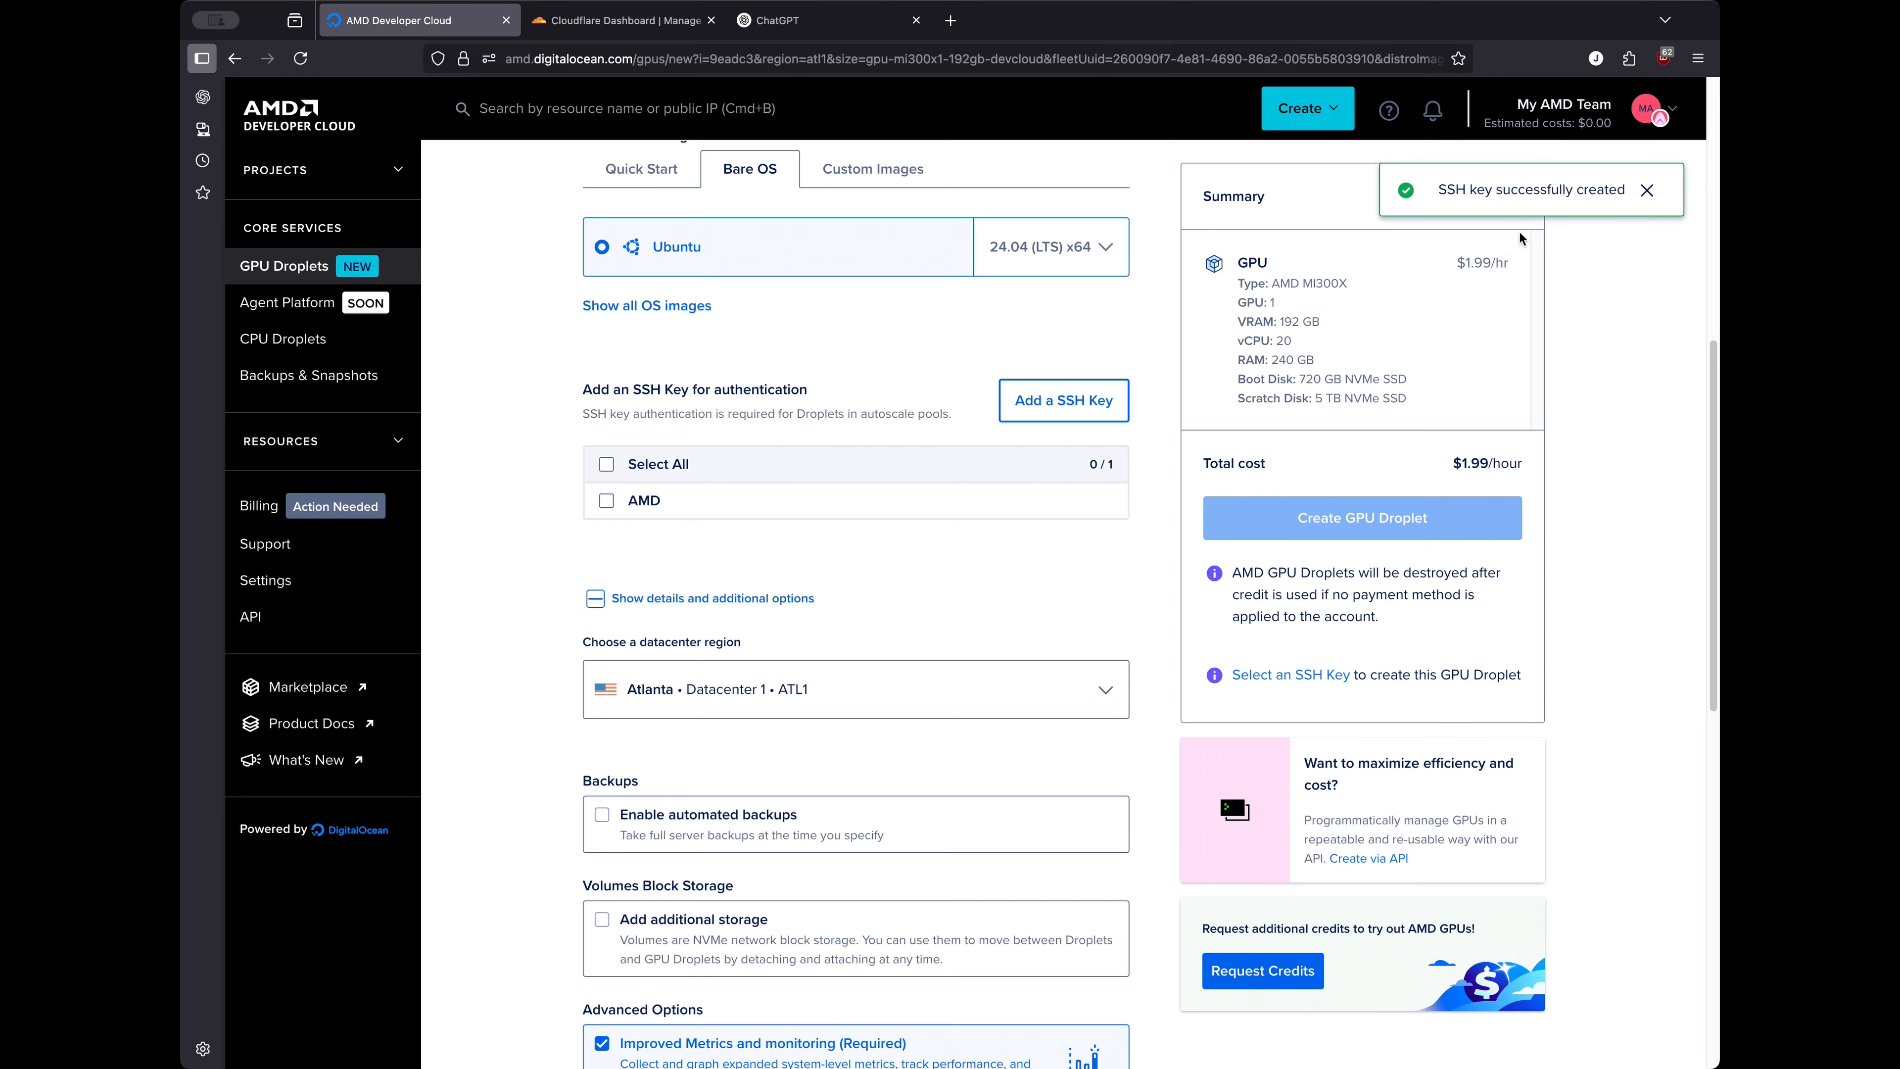
left_click(605, 501)
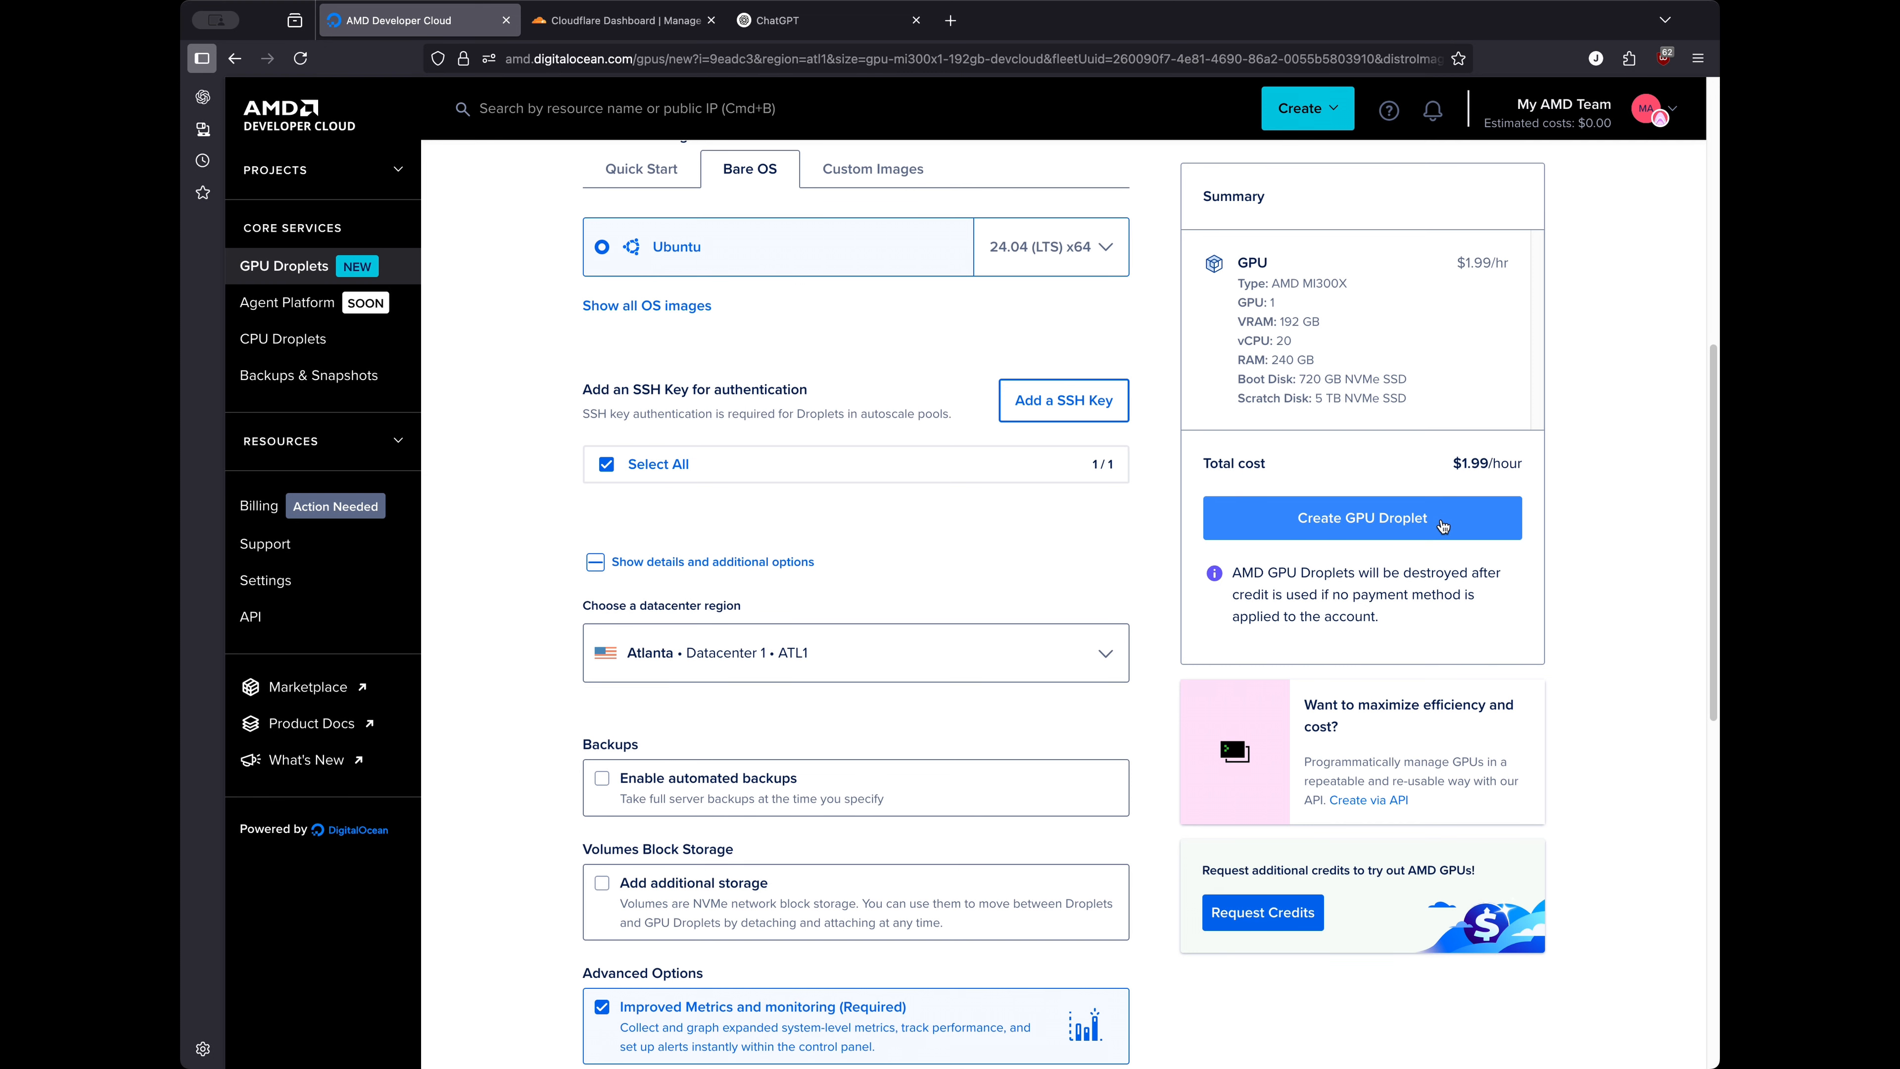
Create droplet ubuntu-gpu-mi300x1-192gb-devcloud-atl1 and select its public IPv4 and private IP
left_click(1443, 526)
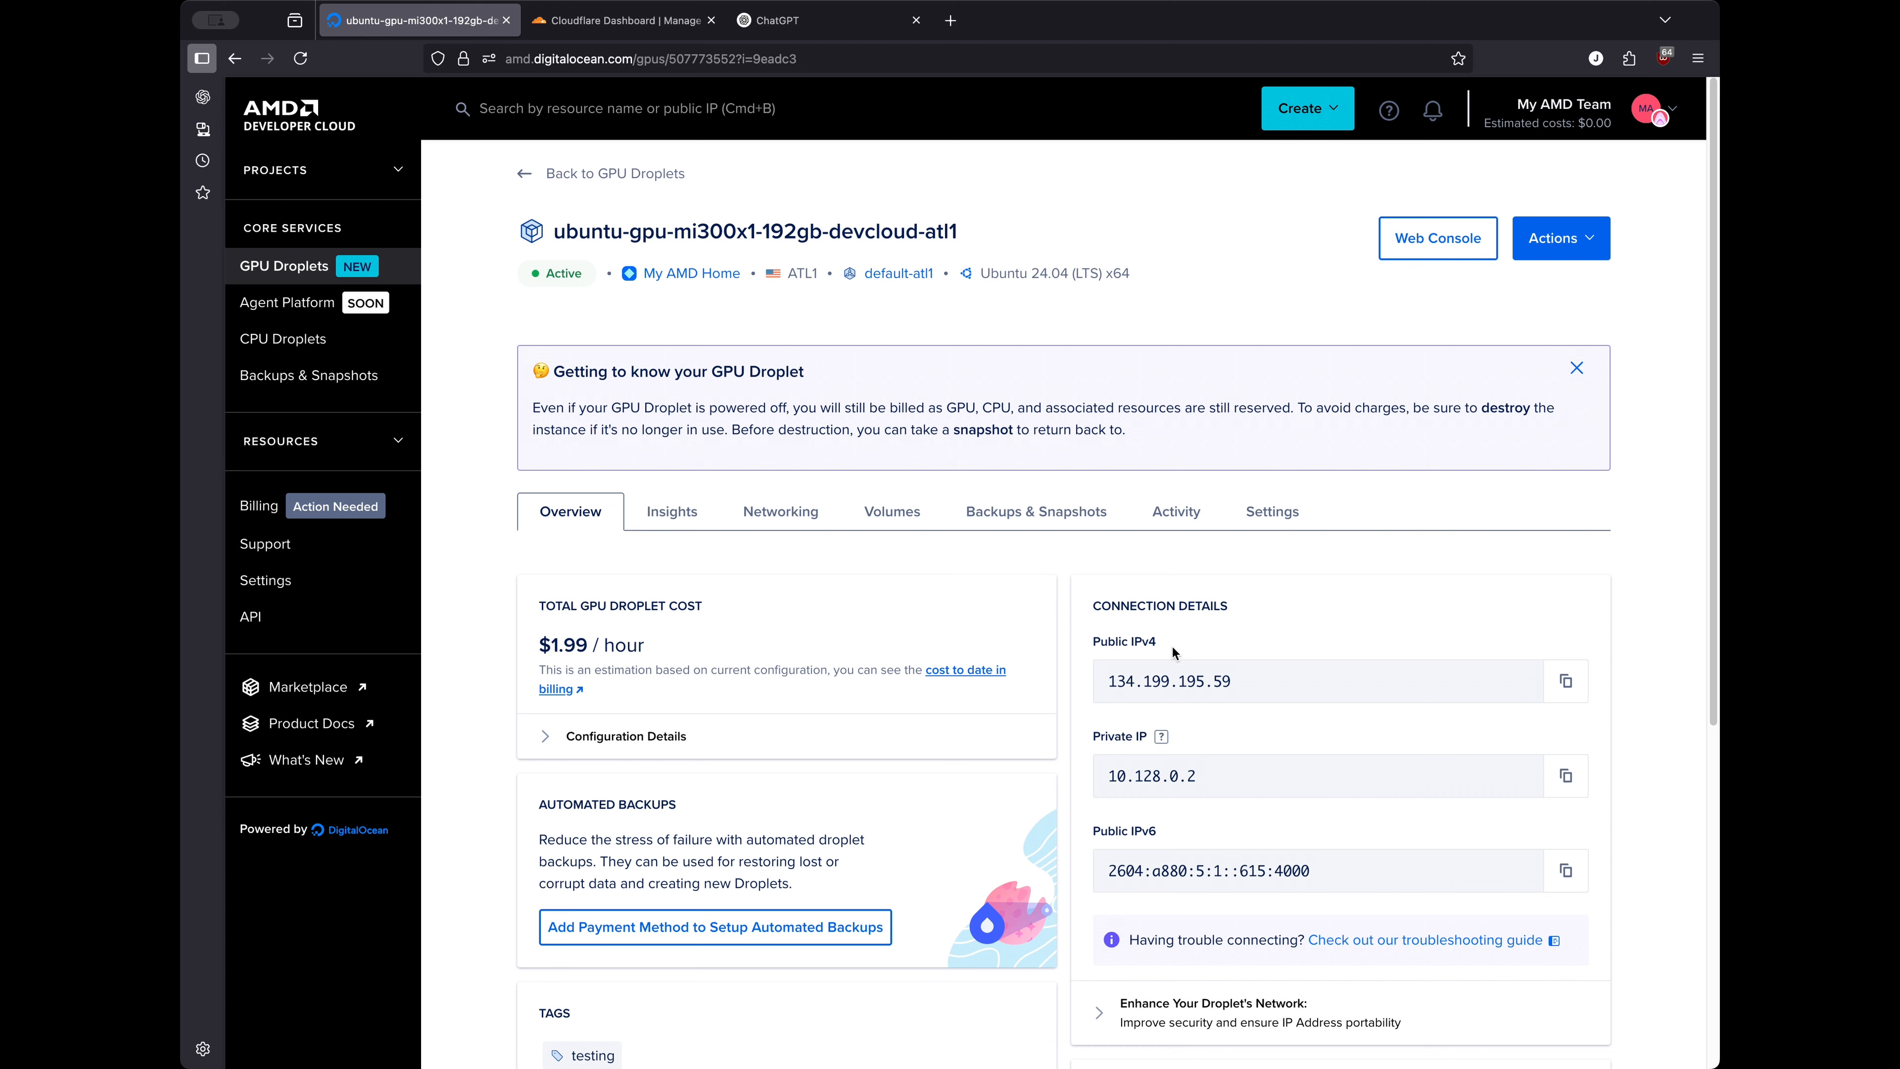
triple_click(1101, 690)
left_click_drag(1110, 778, 1227, 776)
left_click(1100, 882)
left_click(682, 520)
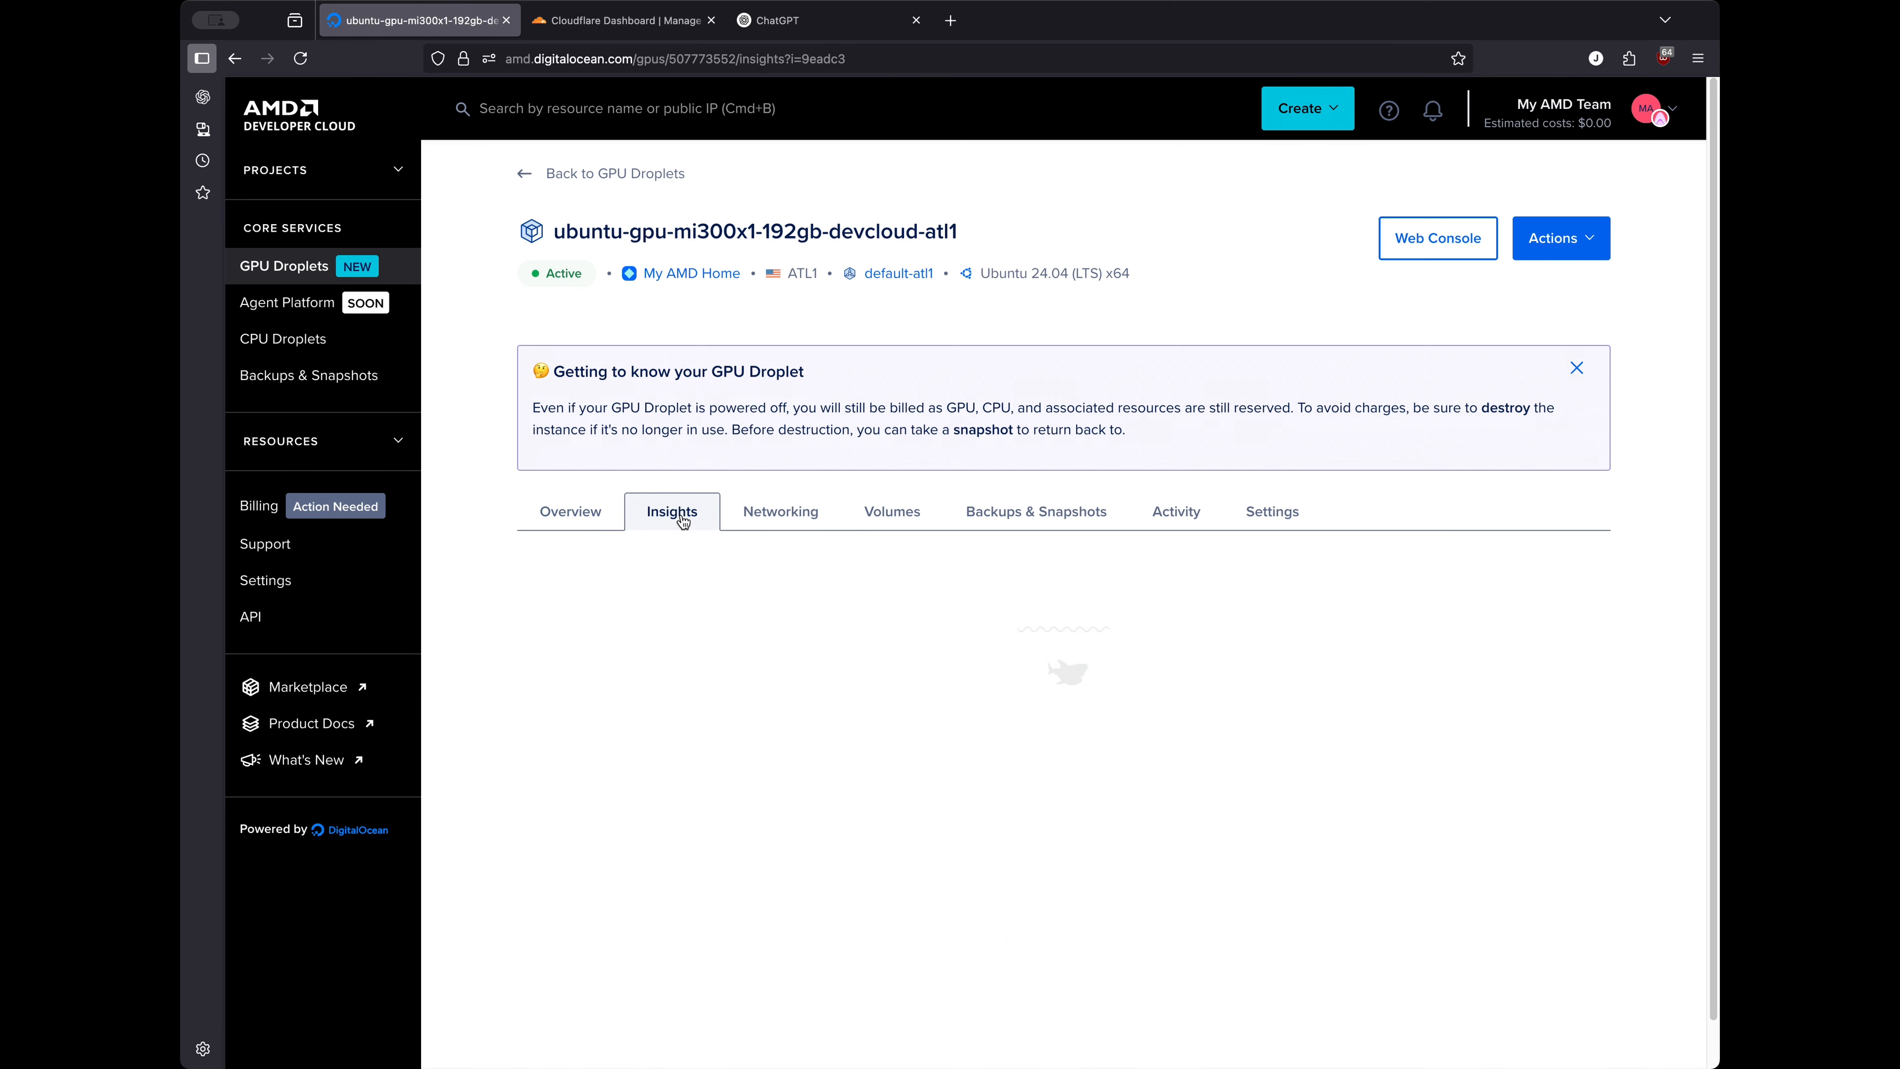
left_click(755, 517)
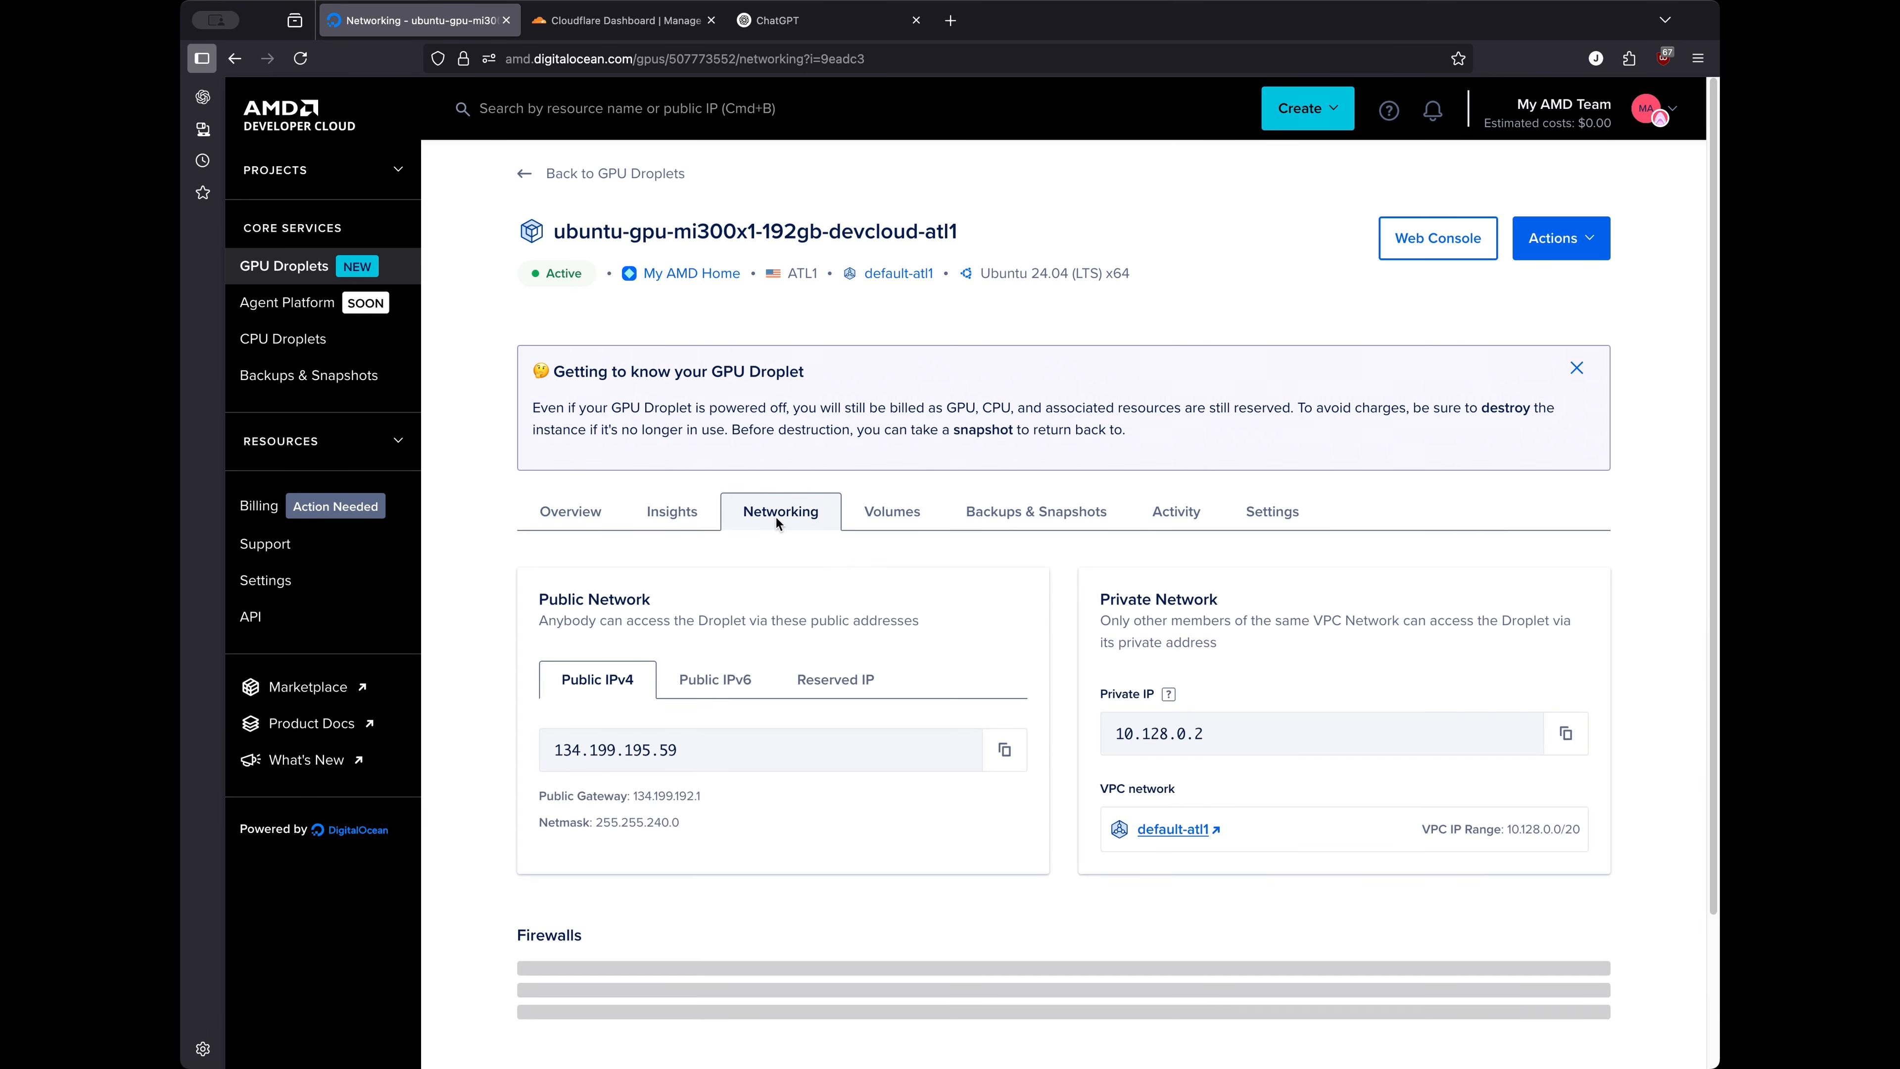
left_click(903, 522)
left_click(1046, 514)
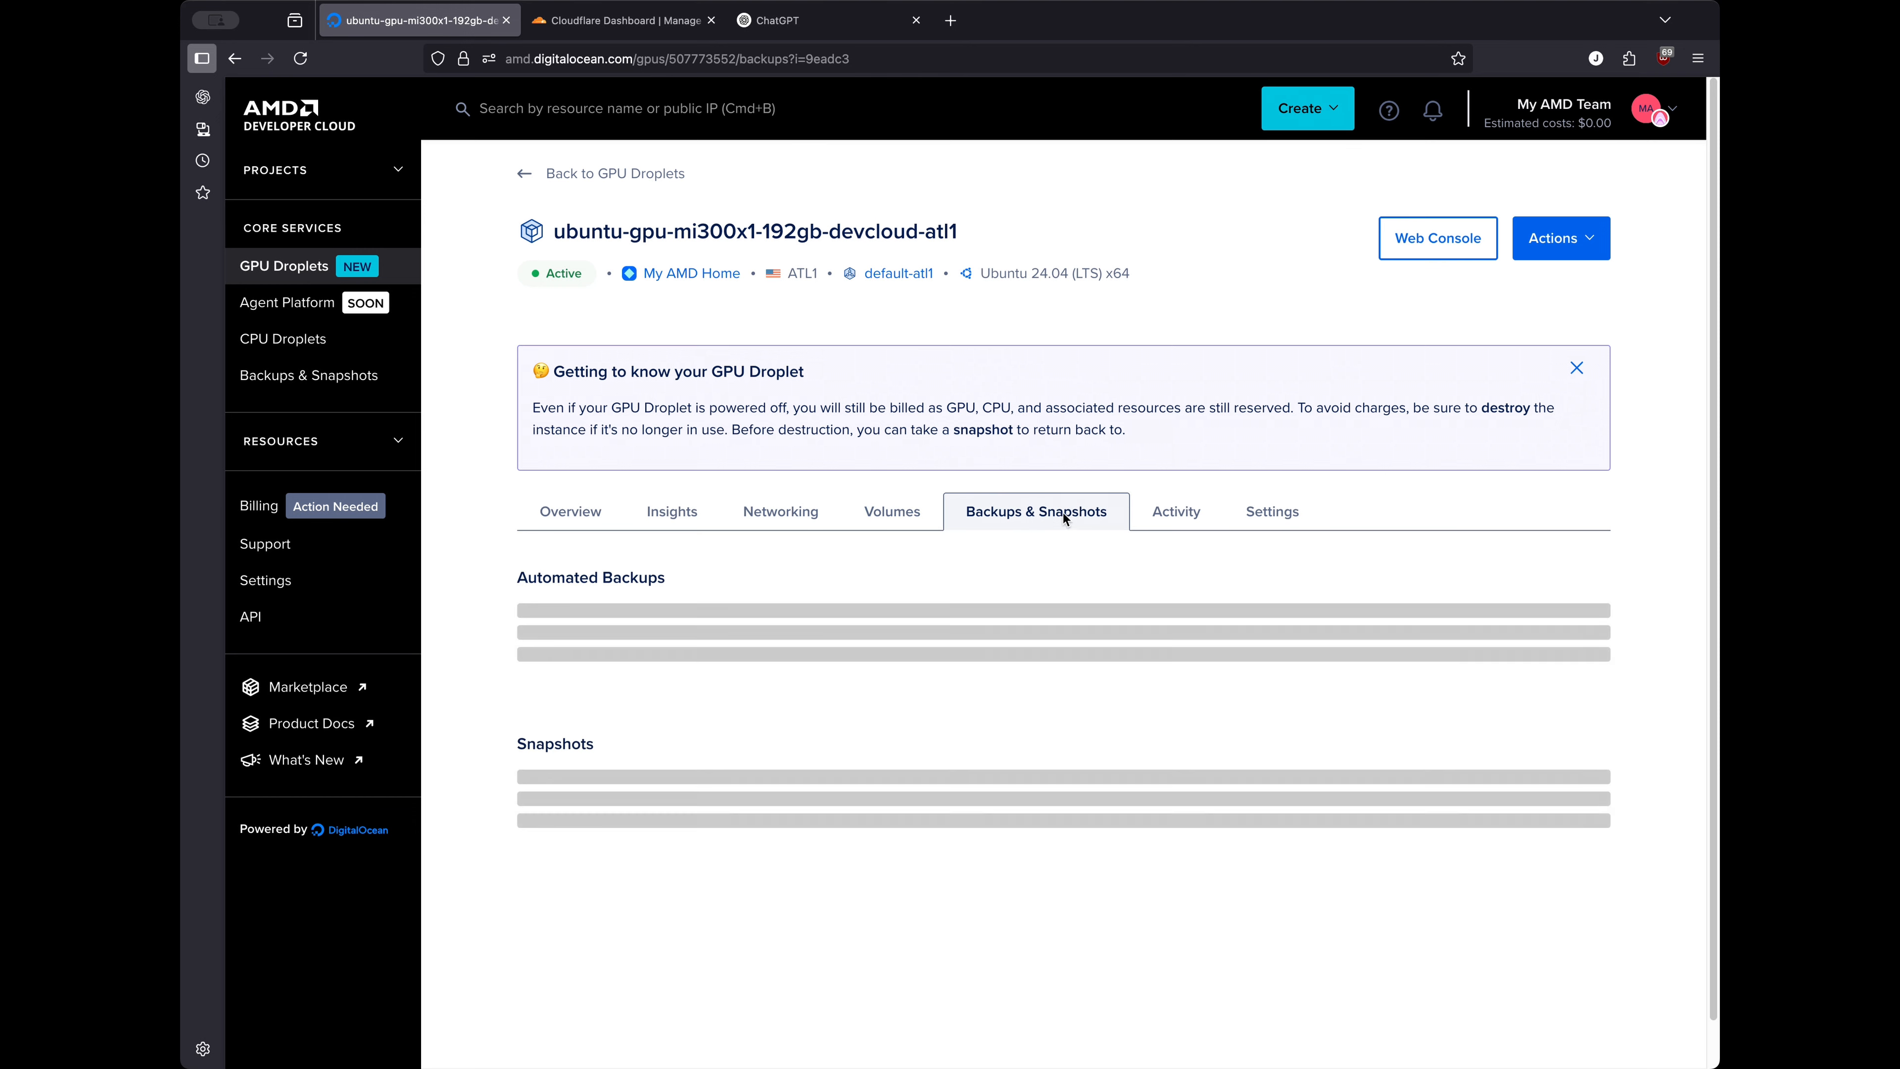
left_click(651, 511)
left_click(762, 517)
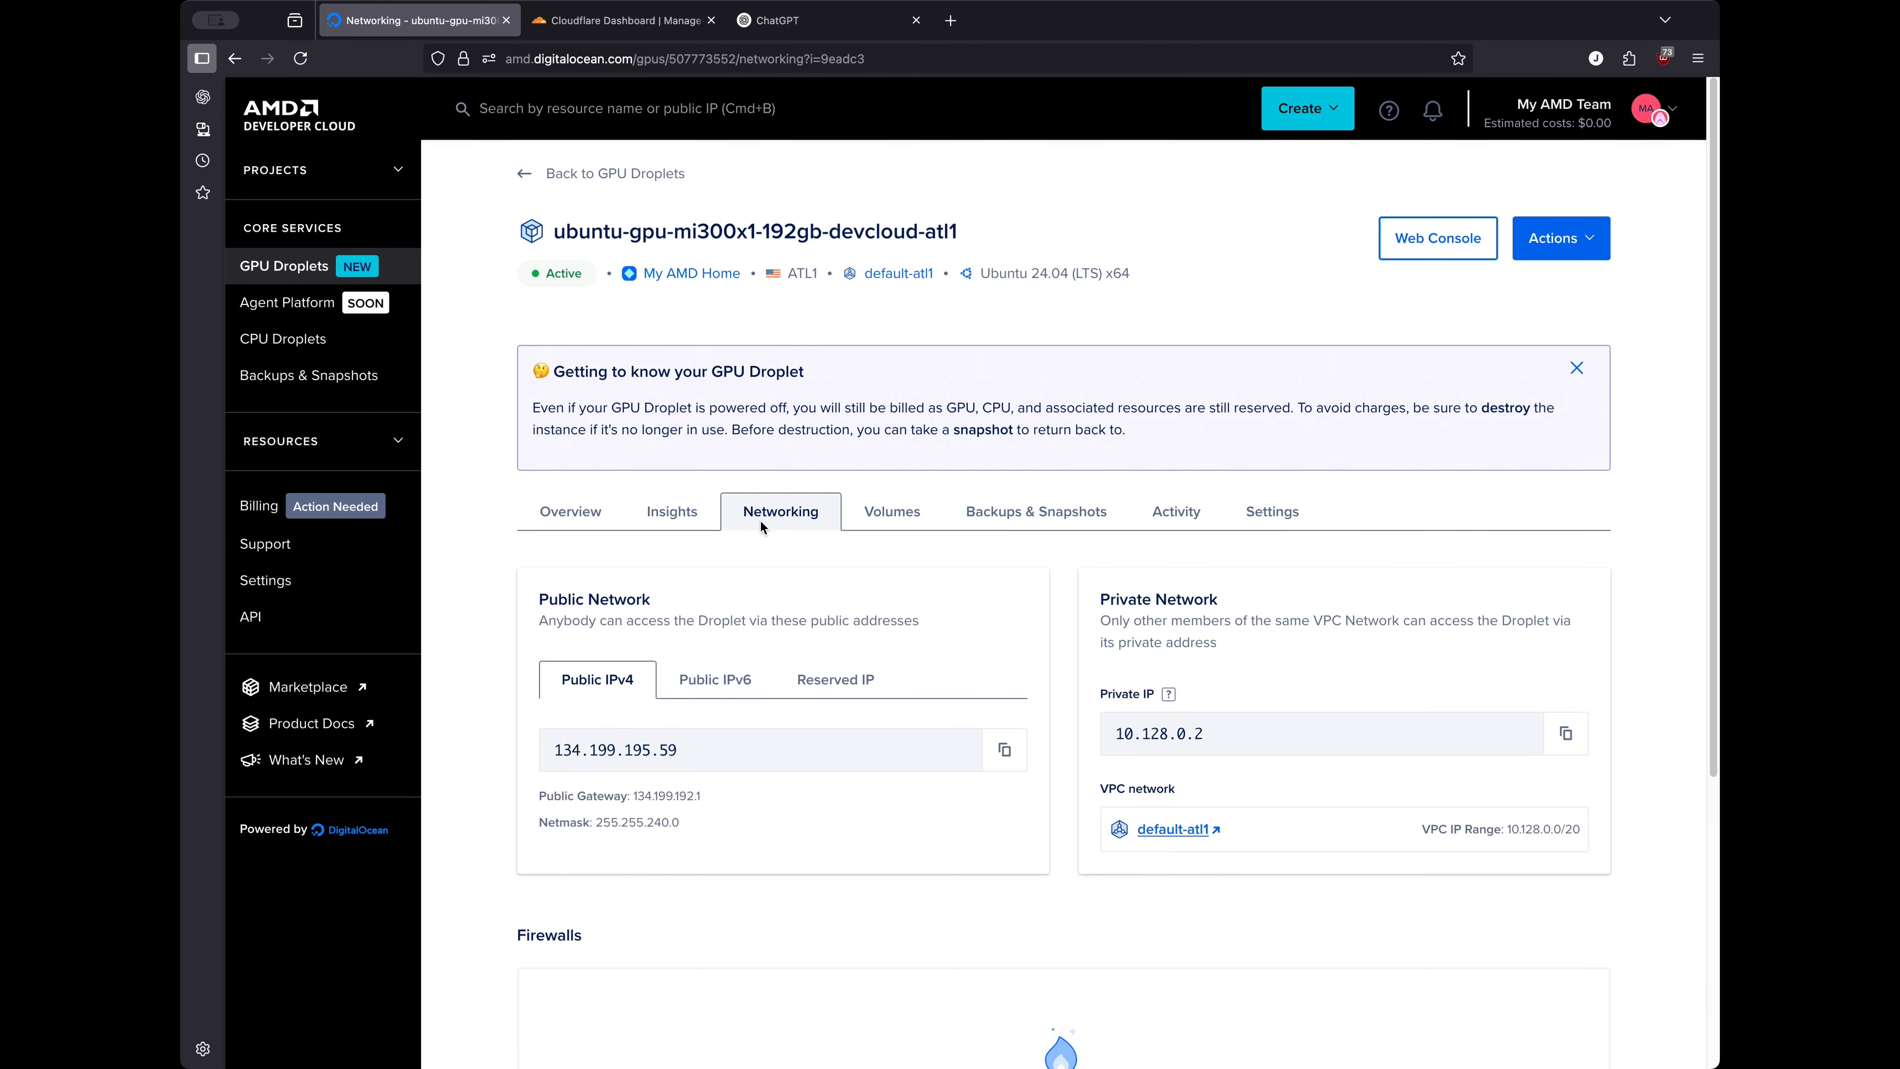
scroll(838, 701, "down", 3)
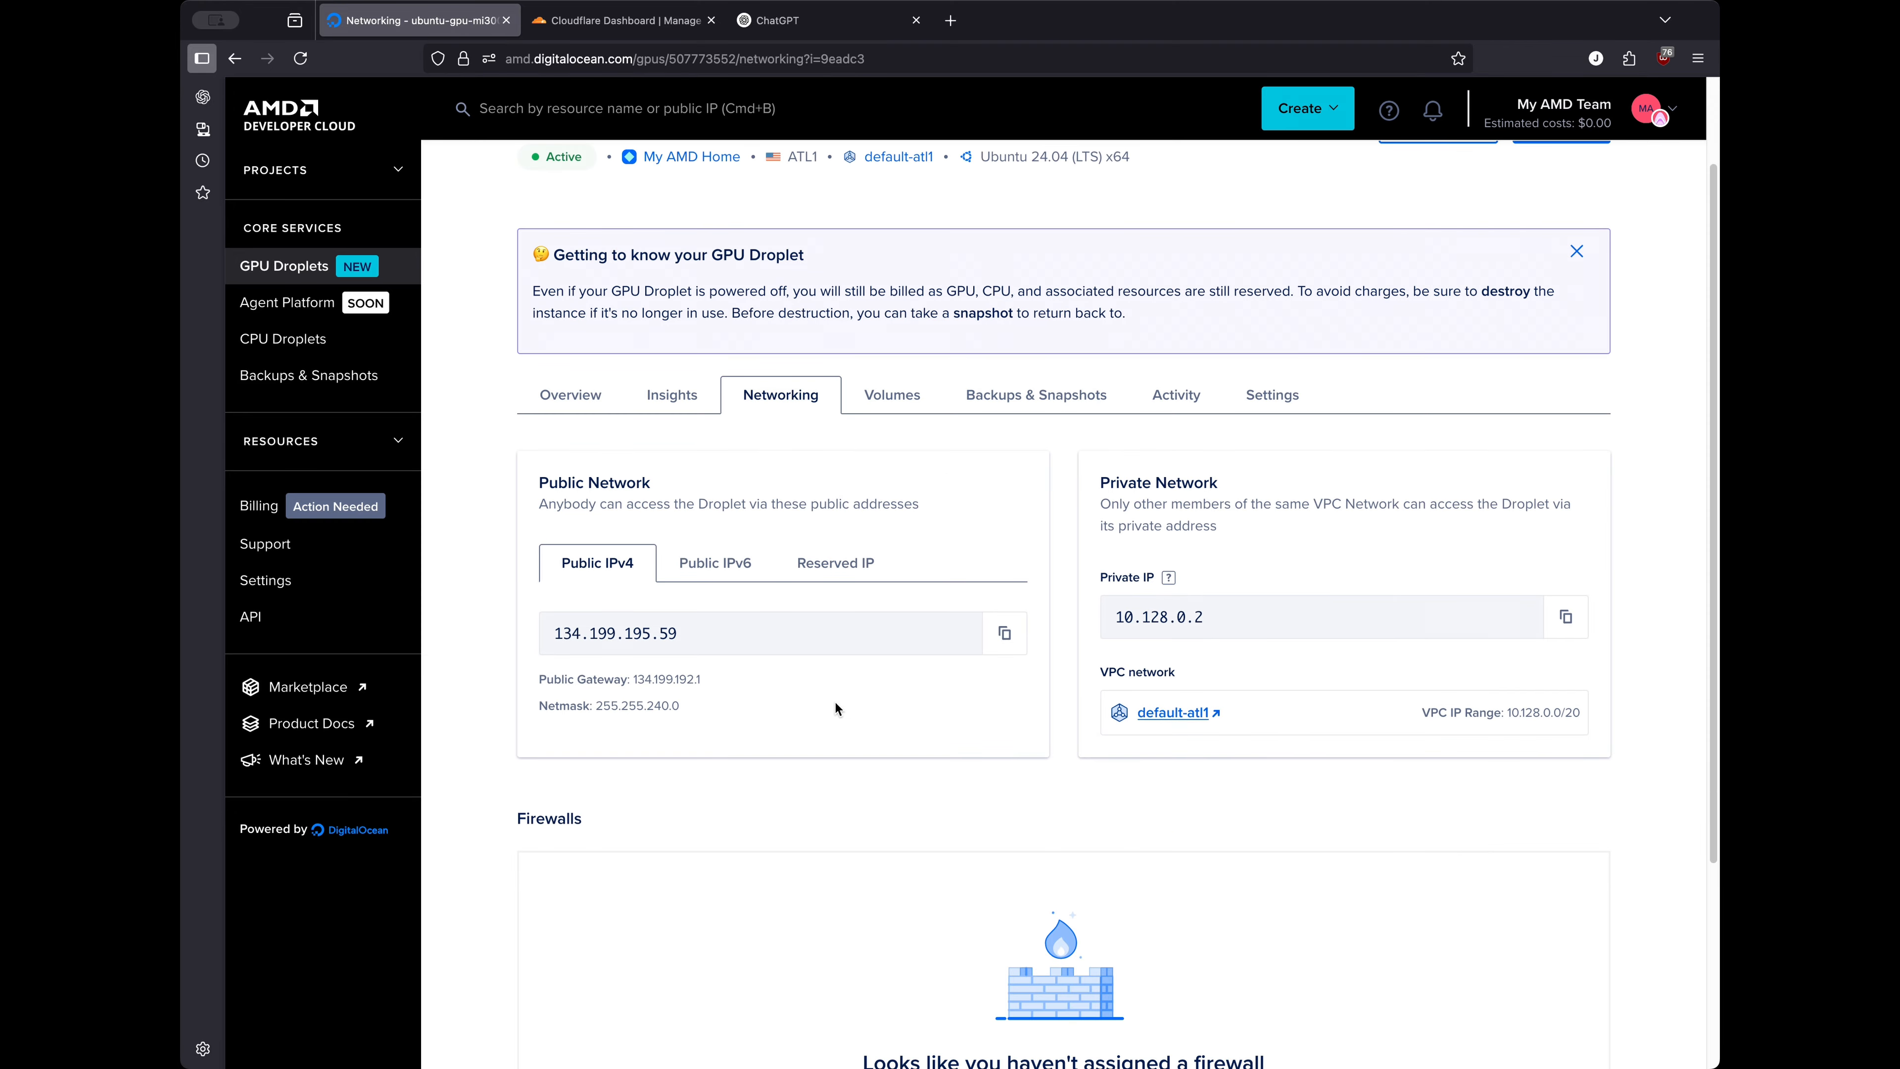
scroll(830, 704, "down", 3)
scroll(829, 704, "up", 5)
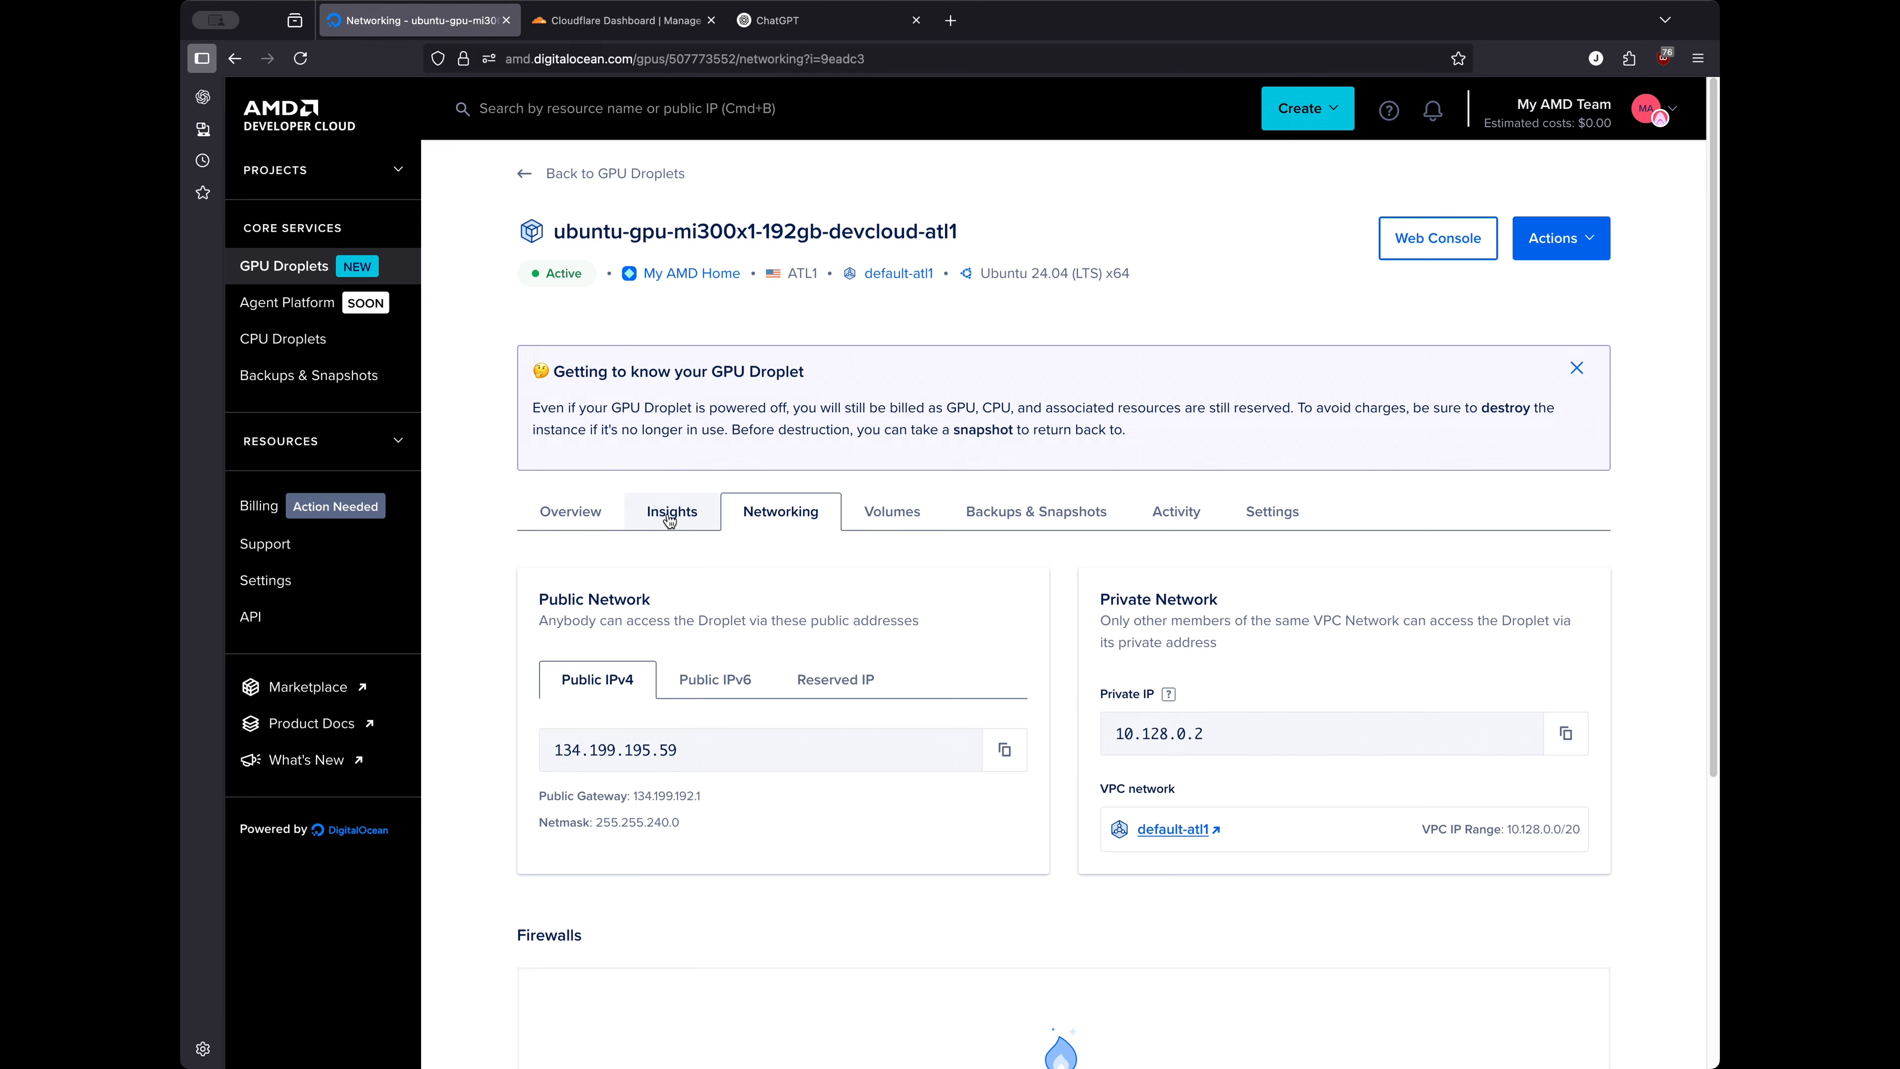
left_click(595, 515)
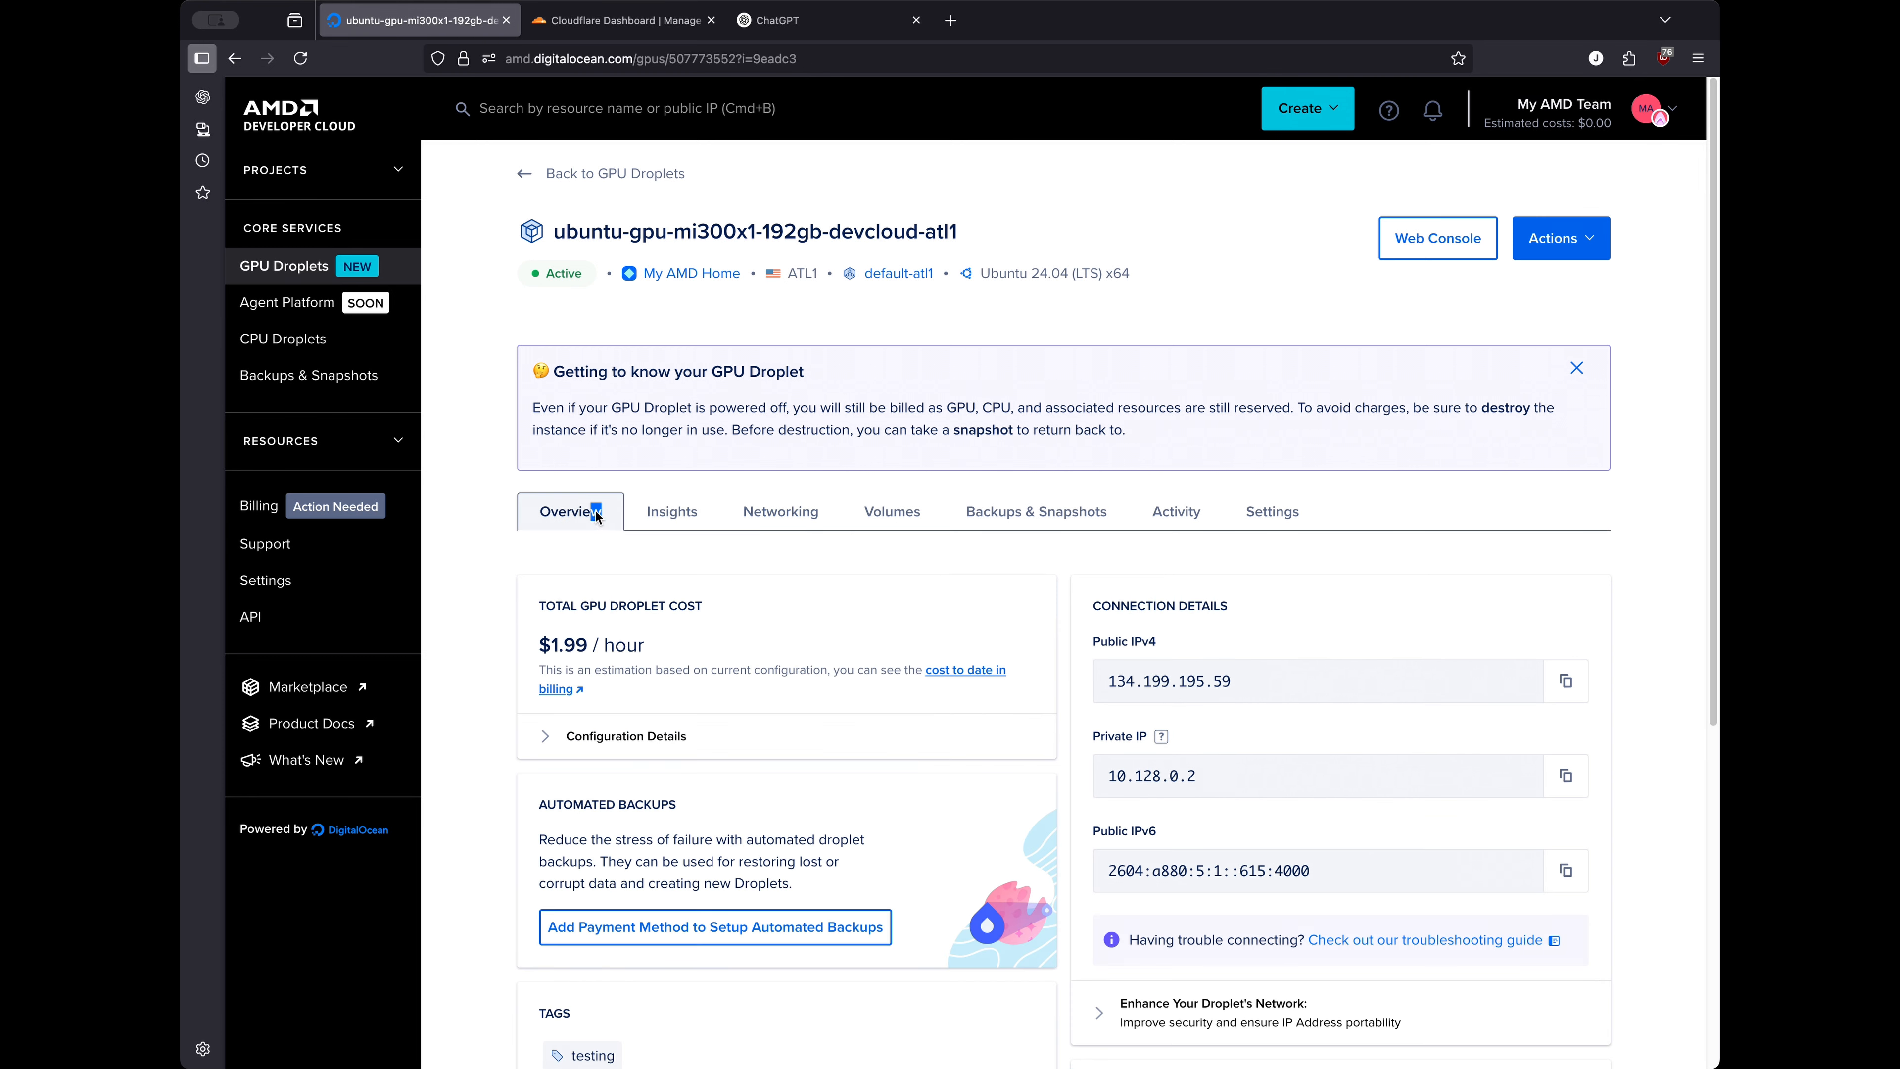
left_click(613, 531)
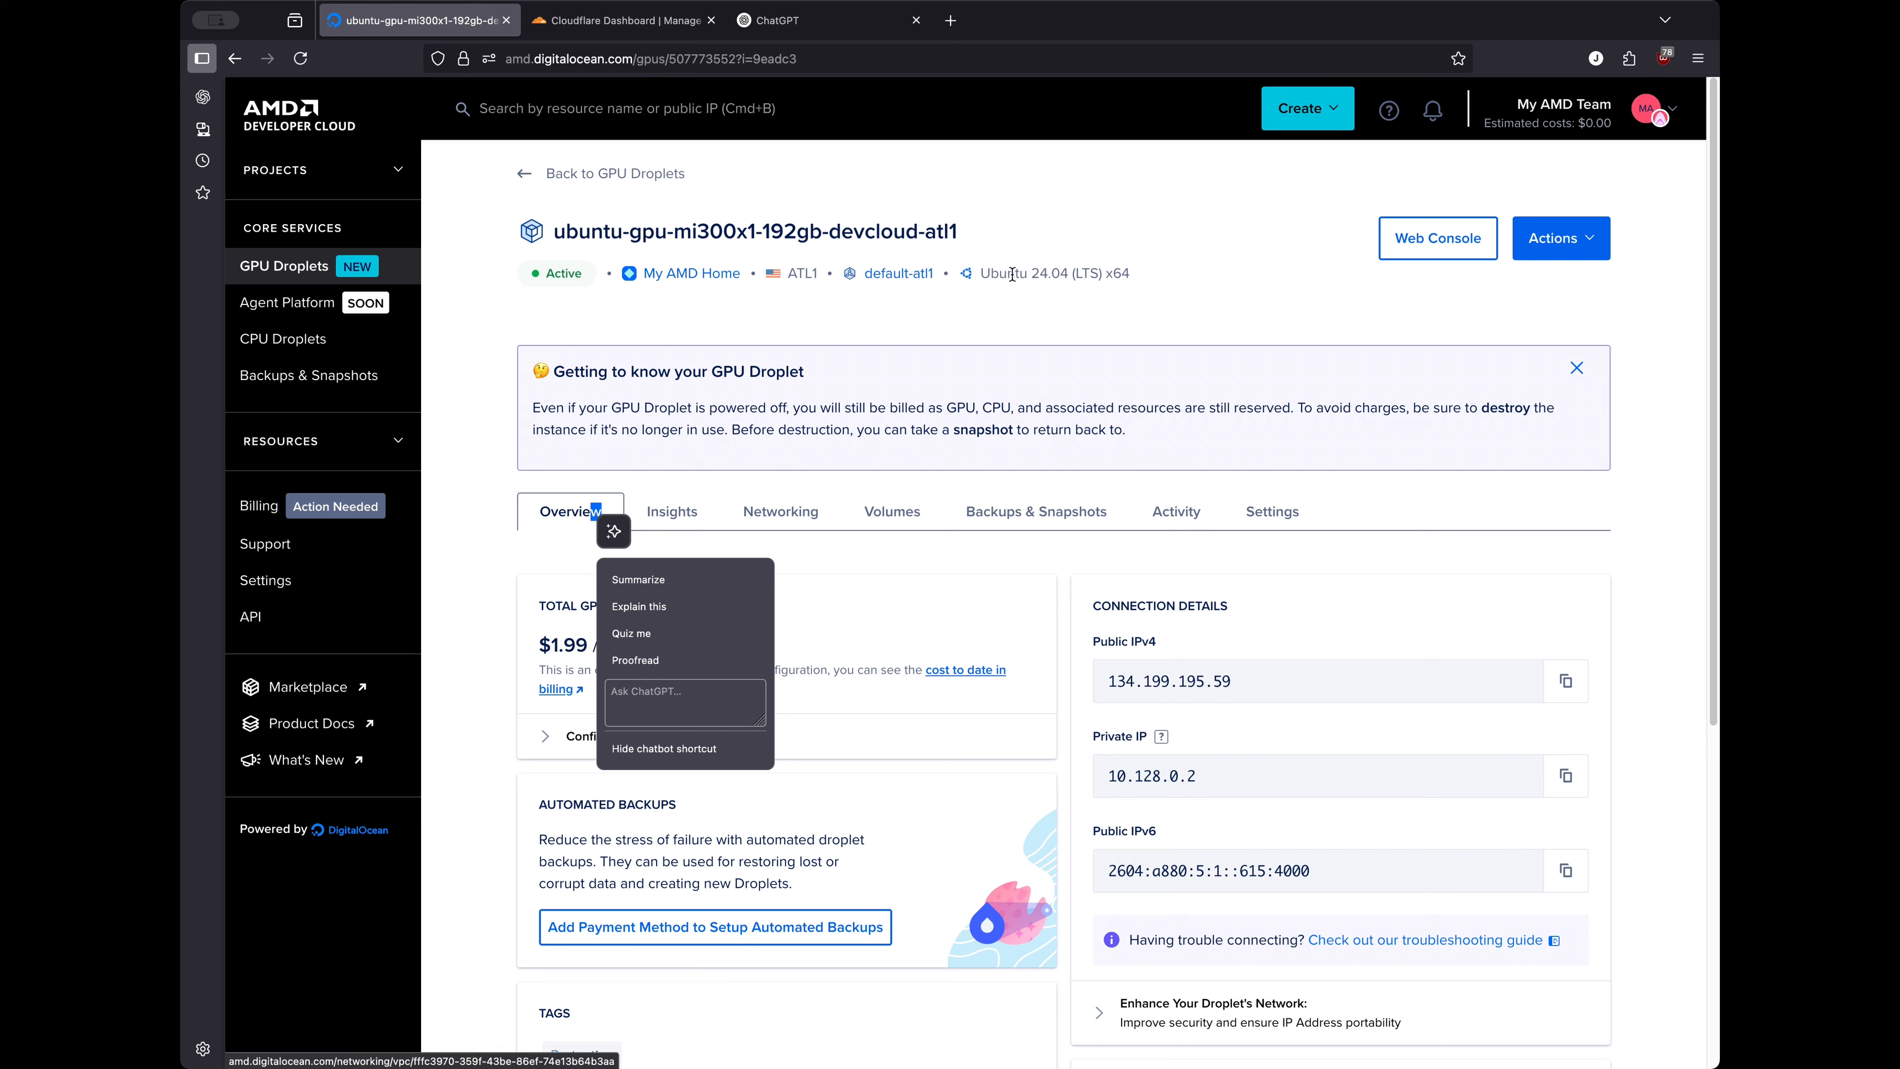
Run htop in the droplet's web console as root
left_click(1450, 246)
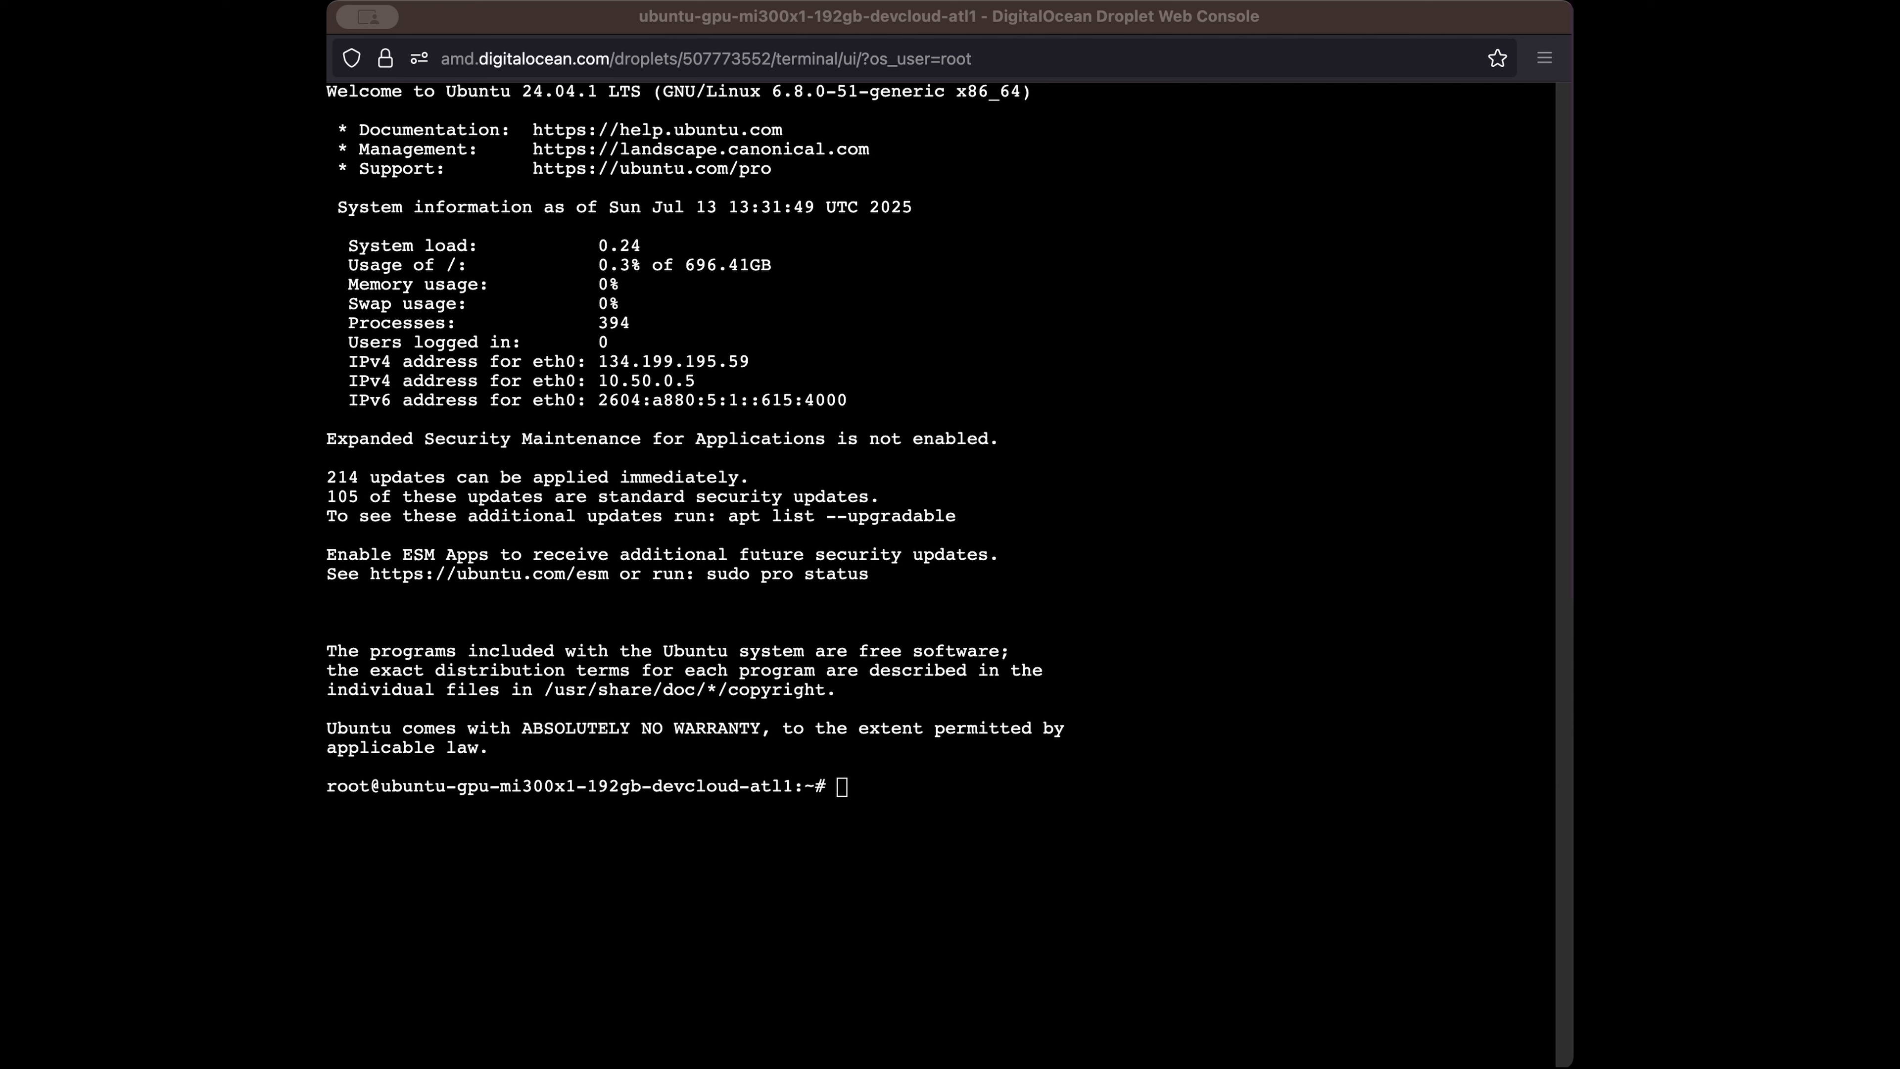
left_click(854, 768)
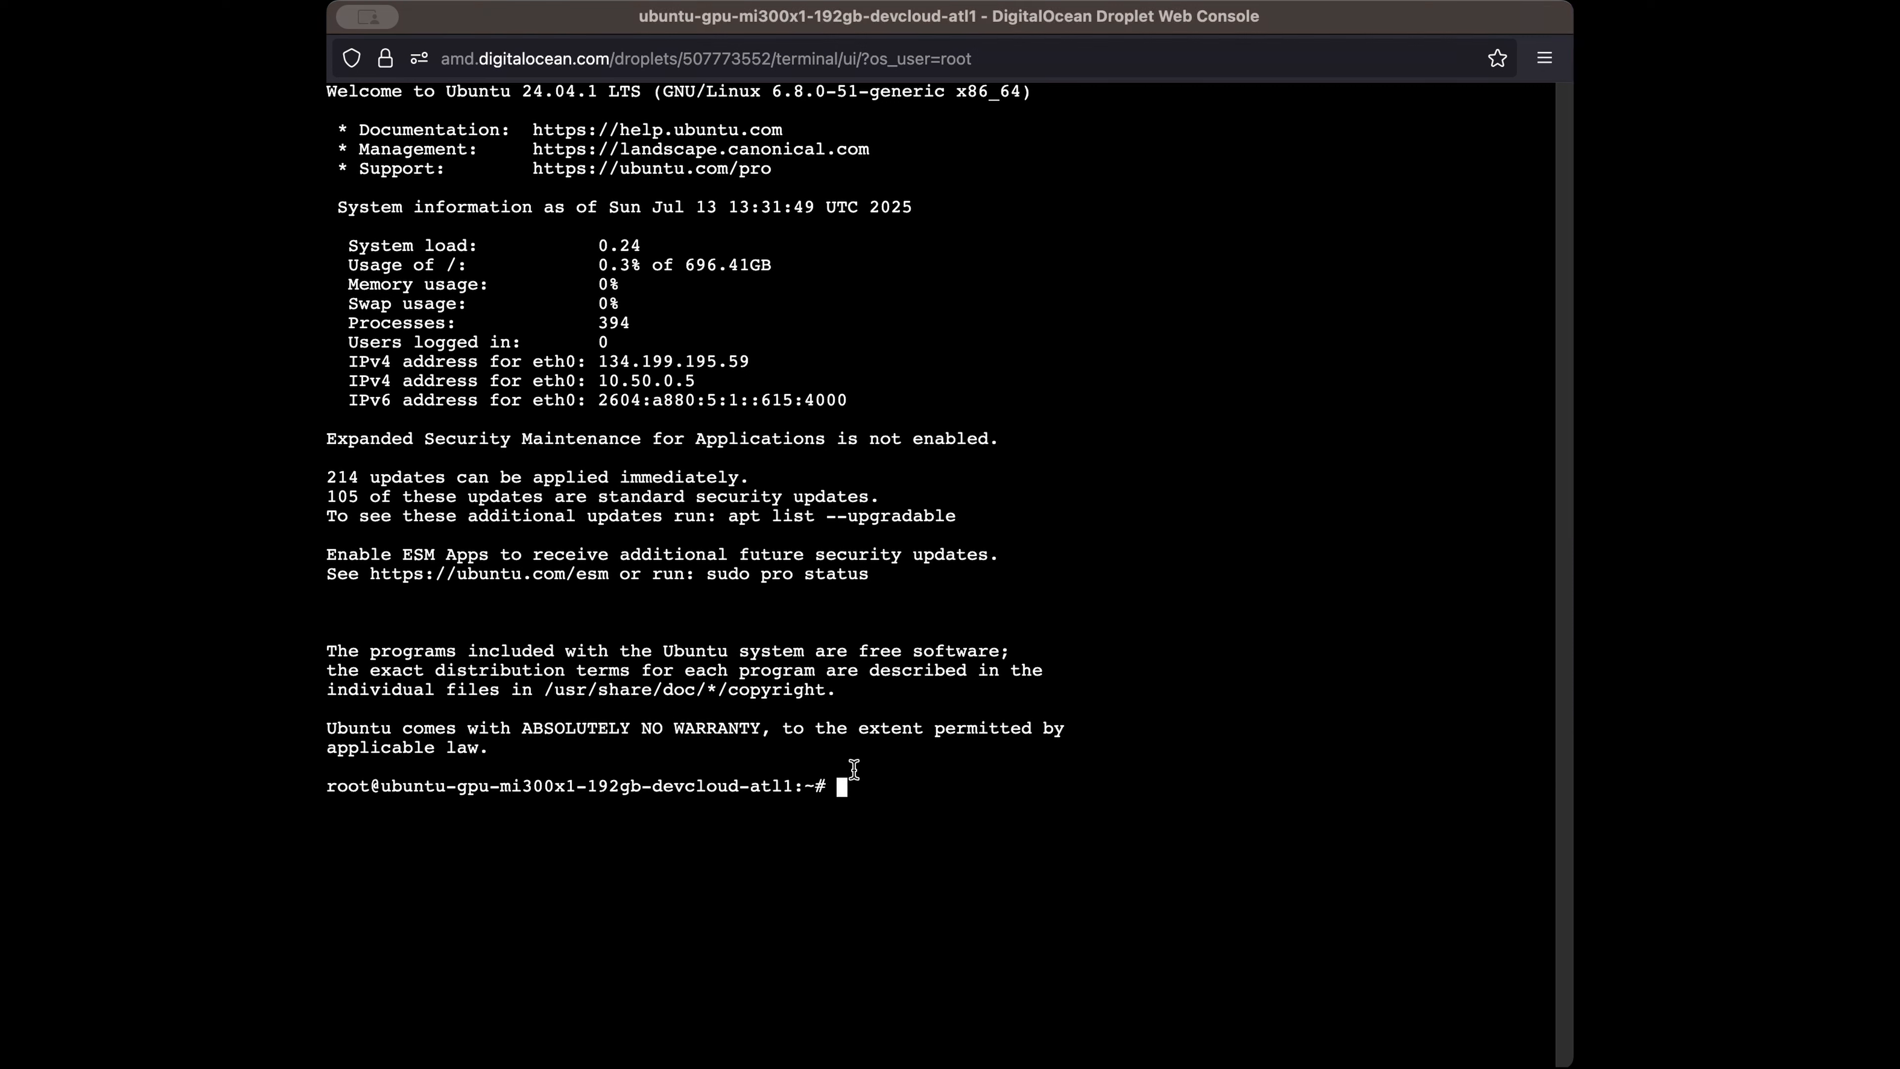
type("htop")
key("Return")
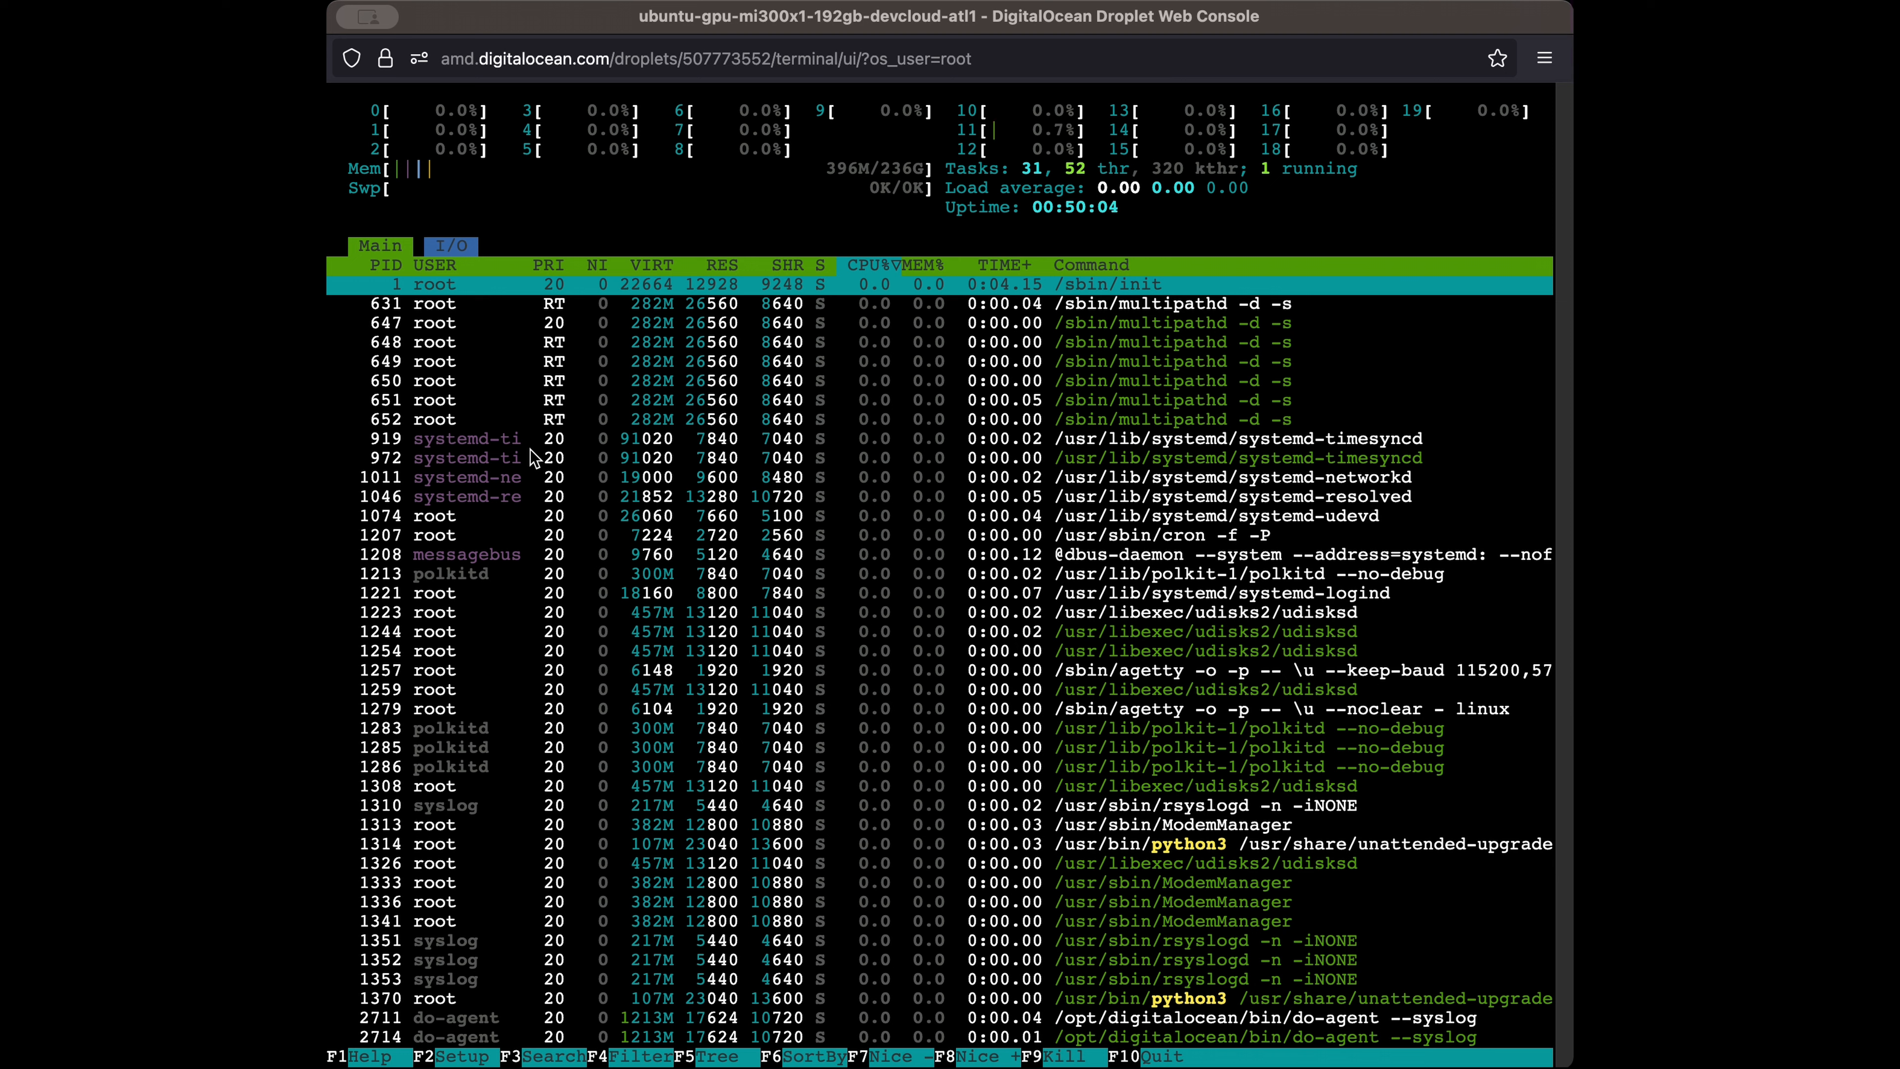
Quit htop with q, returning to the root shell prompt
left_click(805, 554)
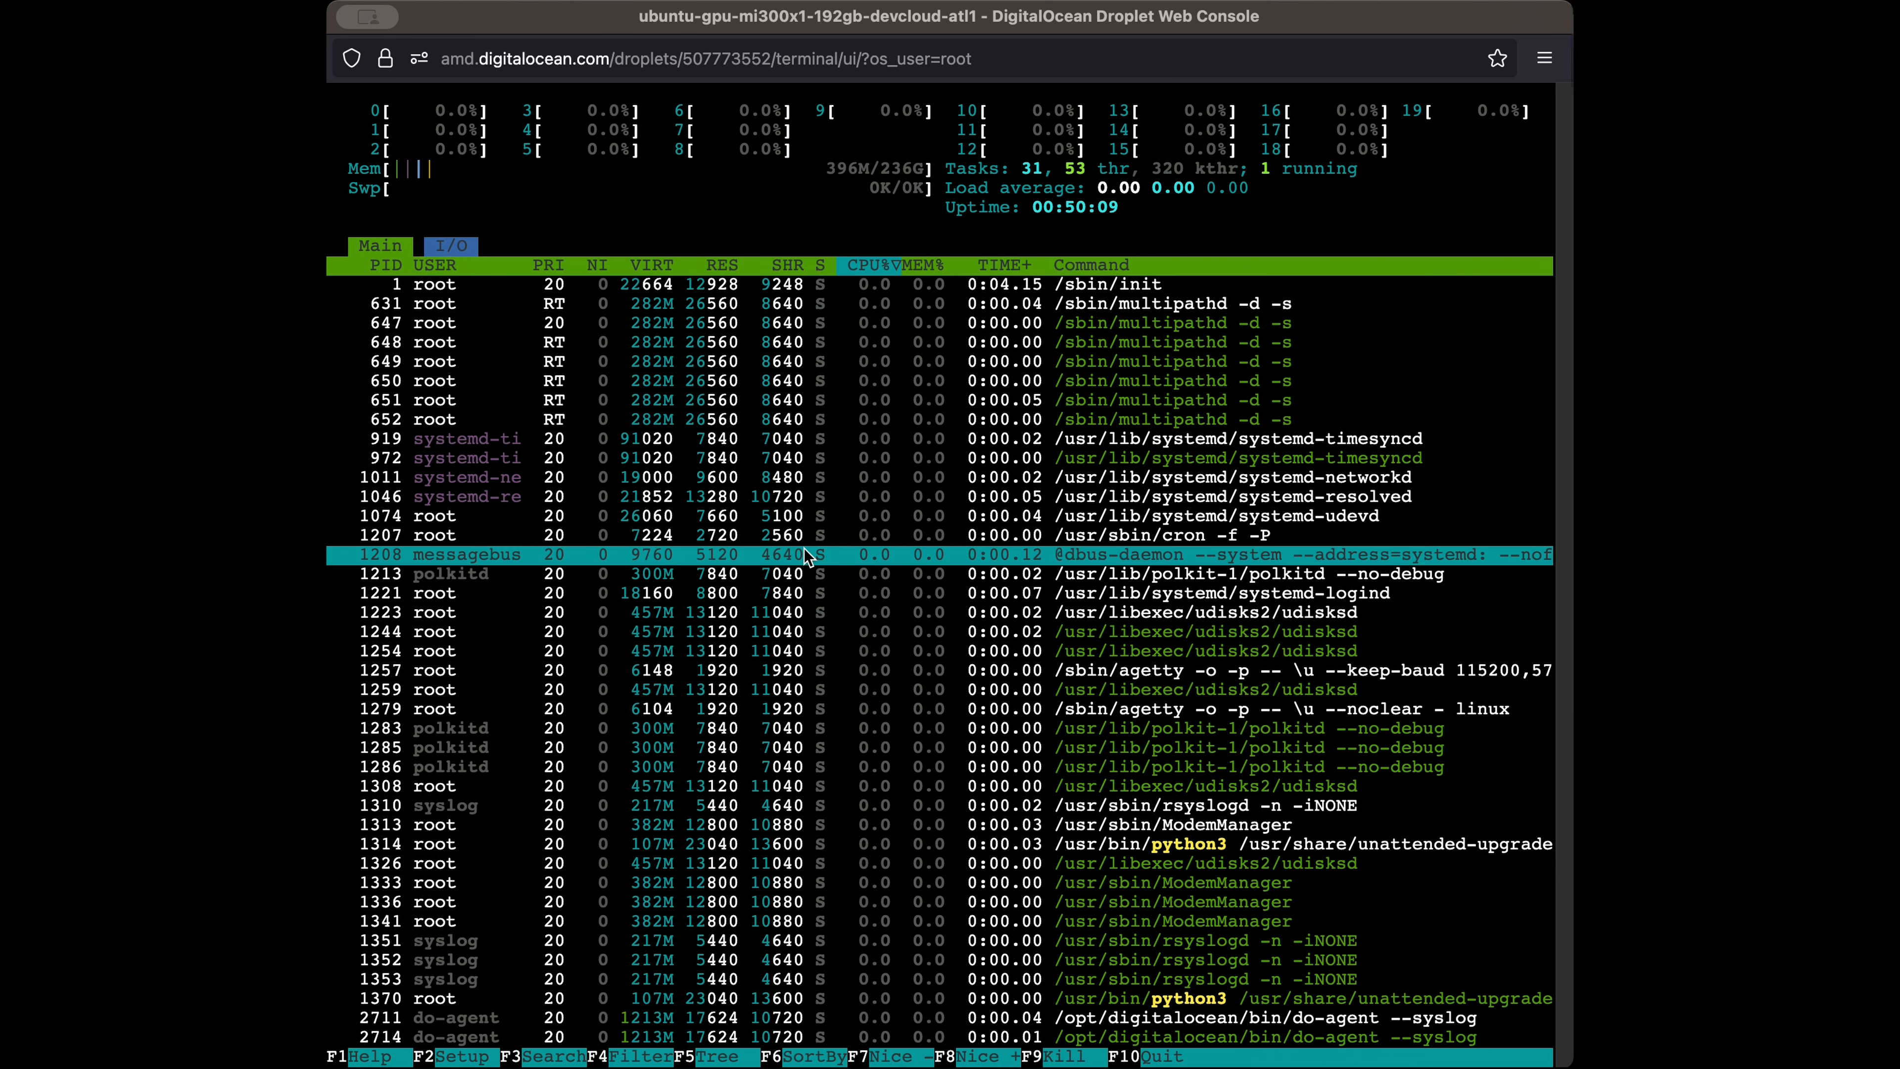
key("q")
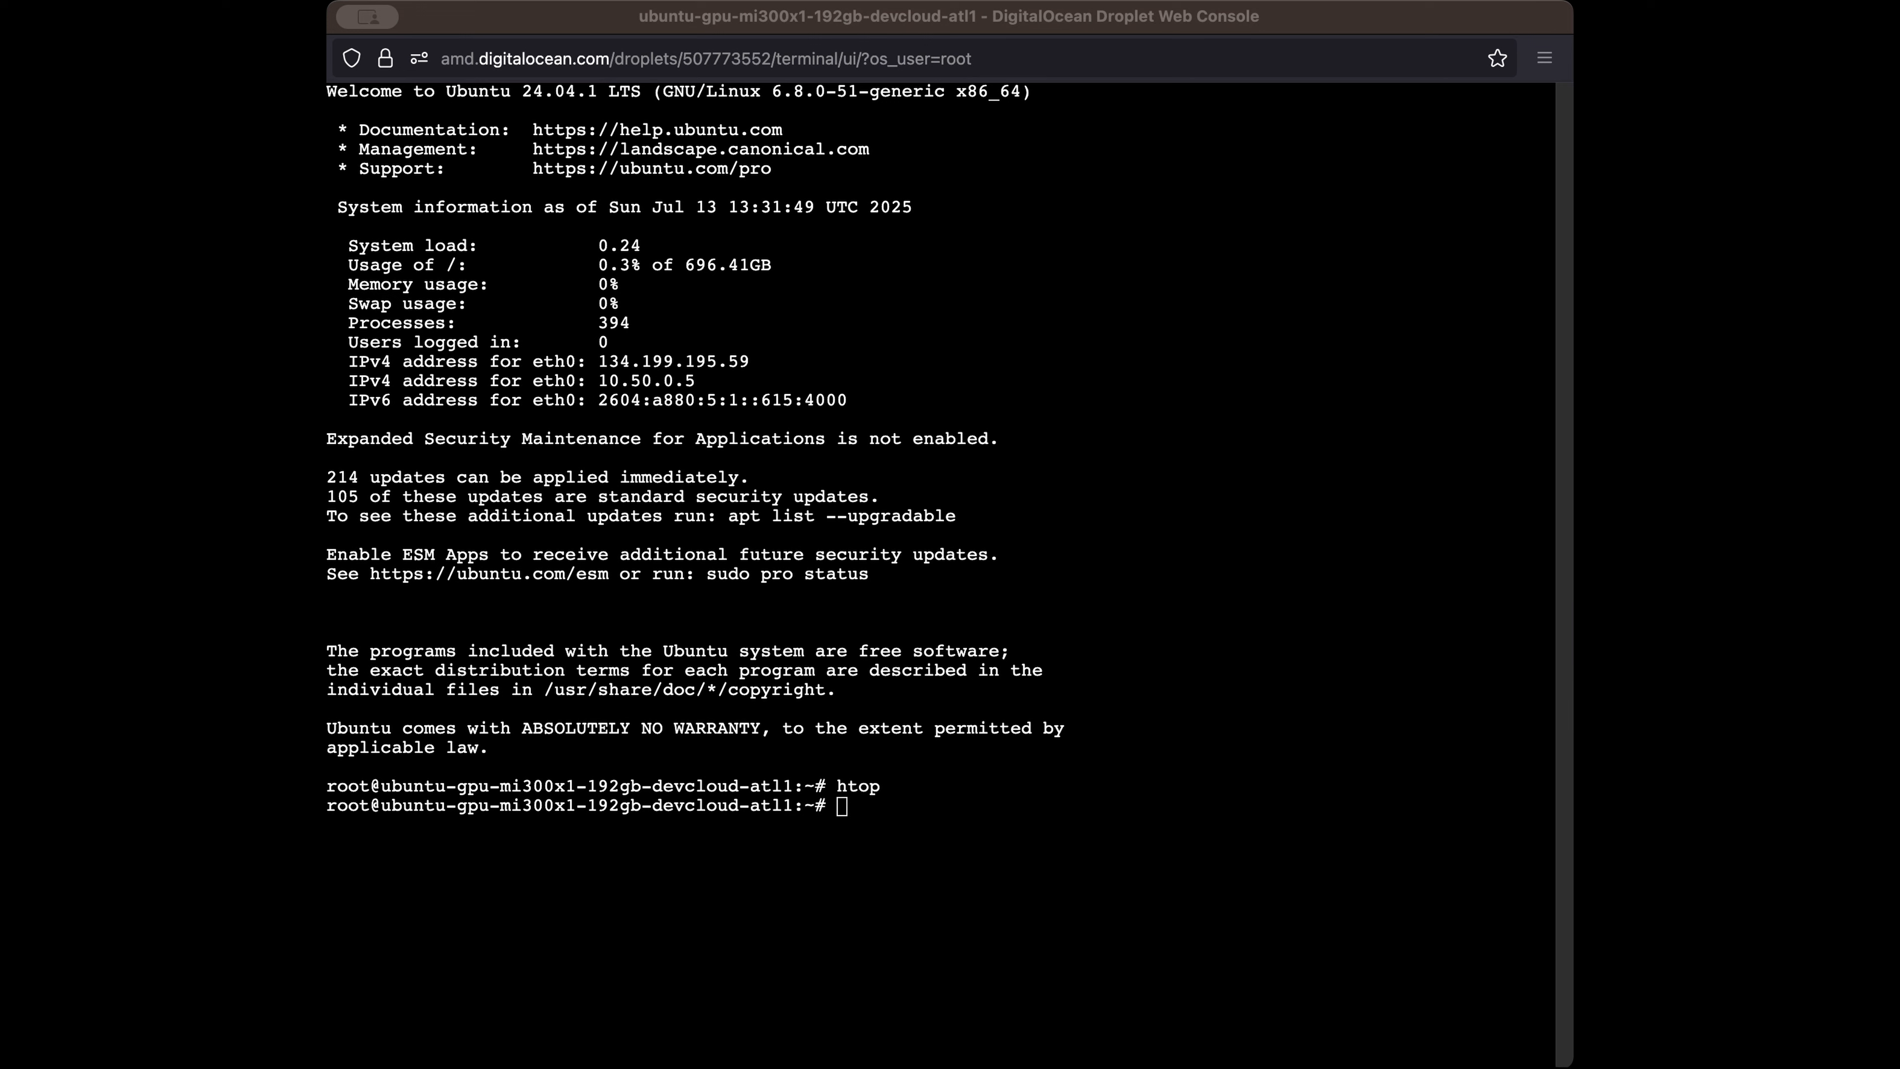
left_click(1103, 578)
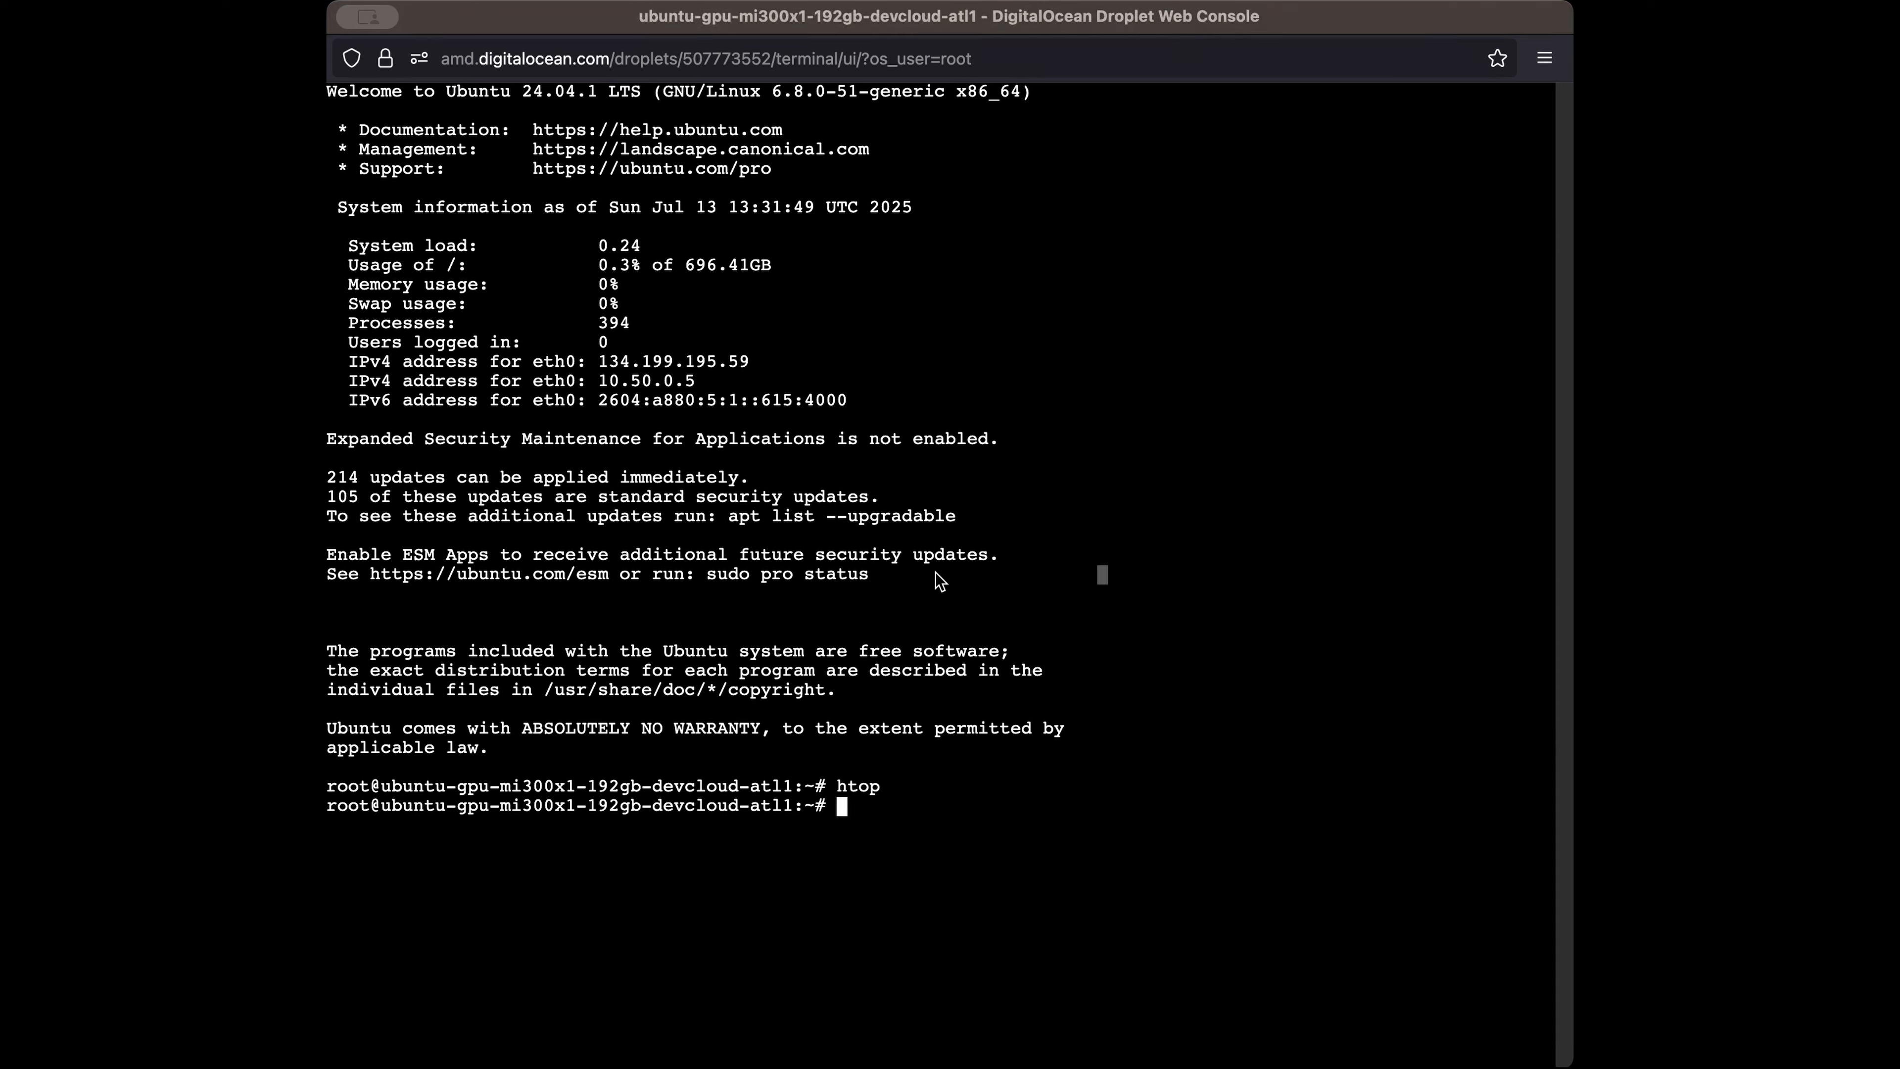
type("URL=https://www.aapanel.com/script/install_7.0_en.sh && if [ -f /usr/bin/curl ];then curl -ksSO \"$URL\" ;else wget --no-check-certificate -O install_7.0_en.sh \"$URL\";fi;bash install_7.0_en.sh aapanel")
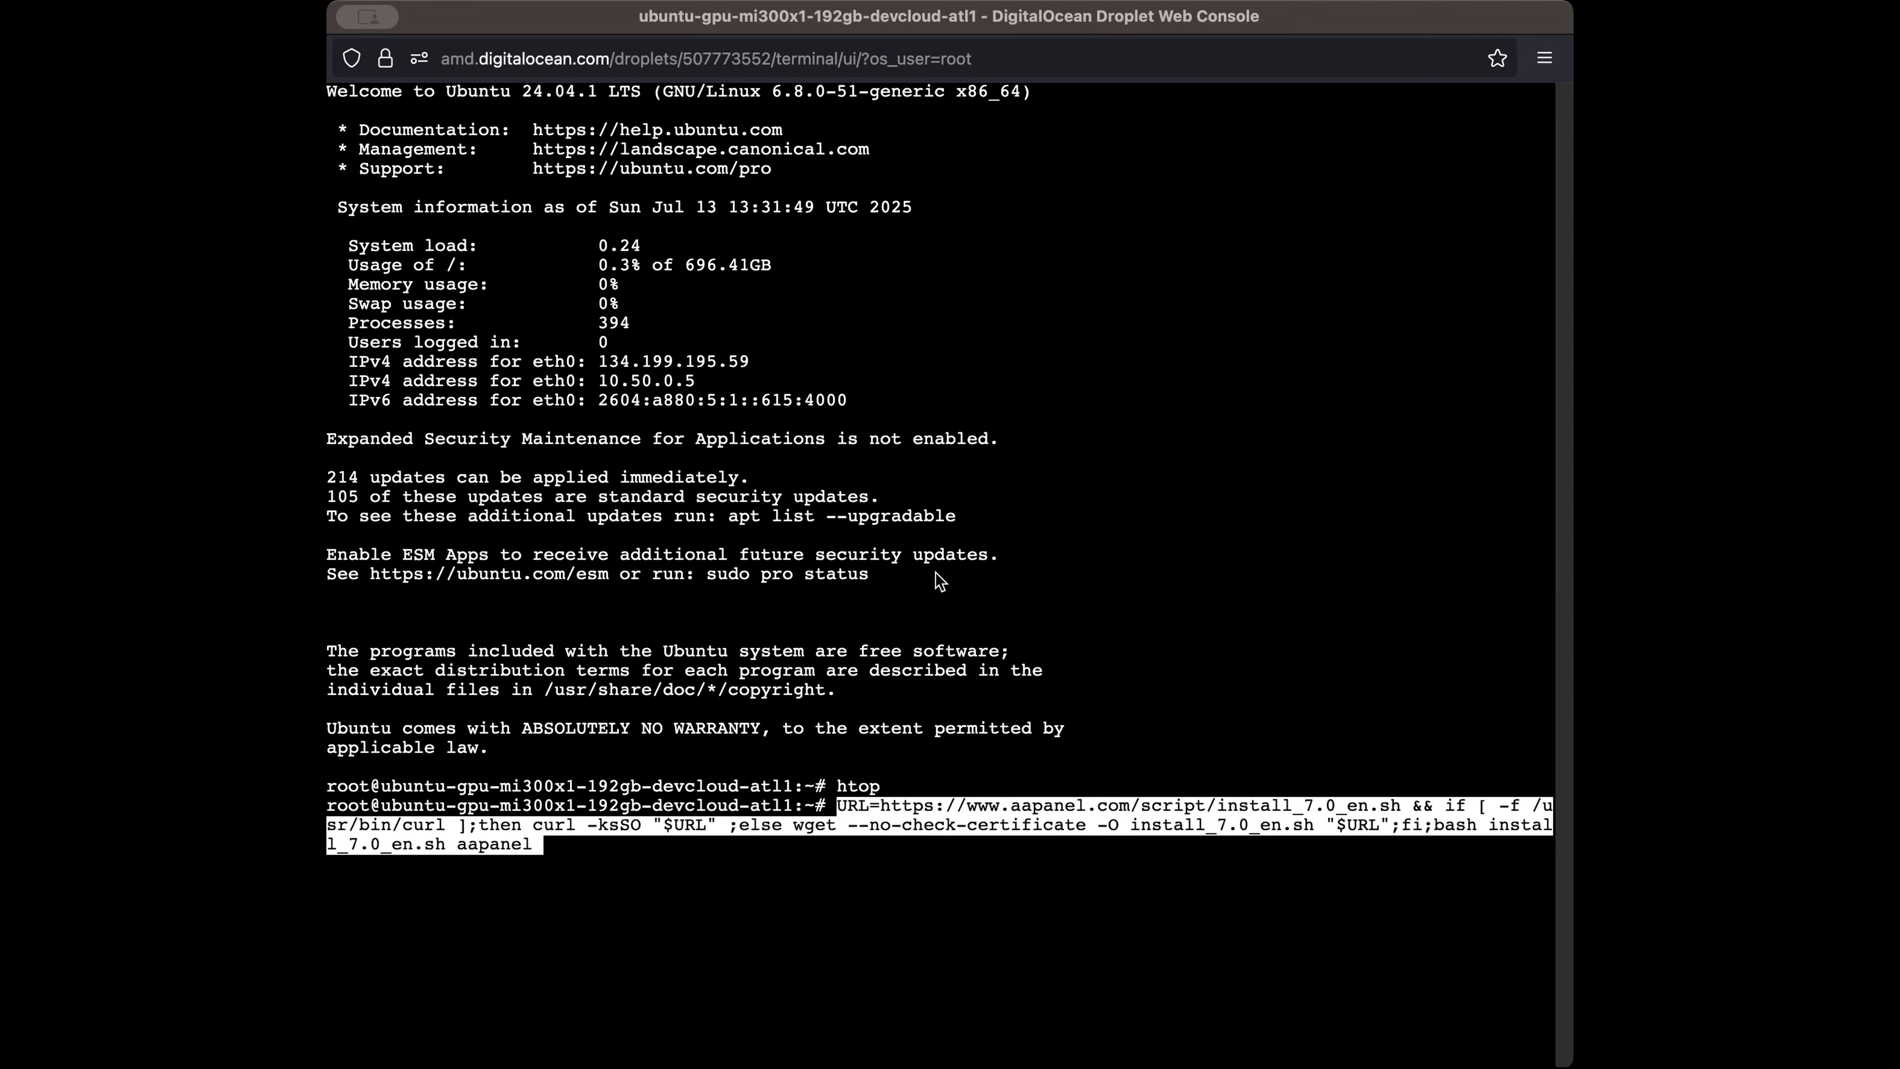
key("Return")
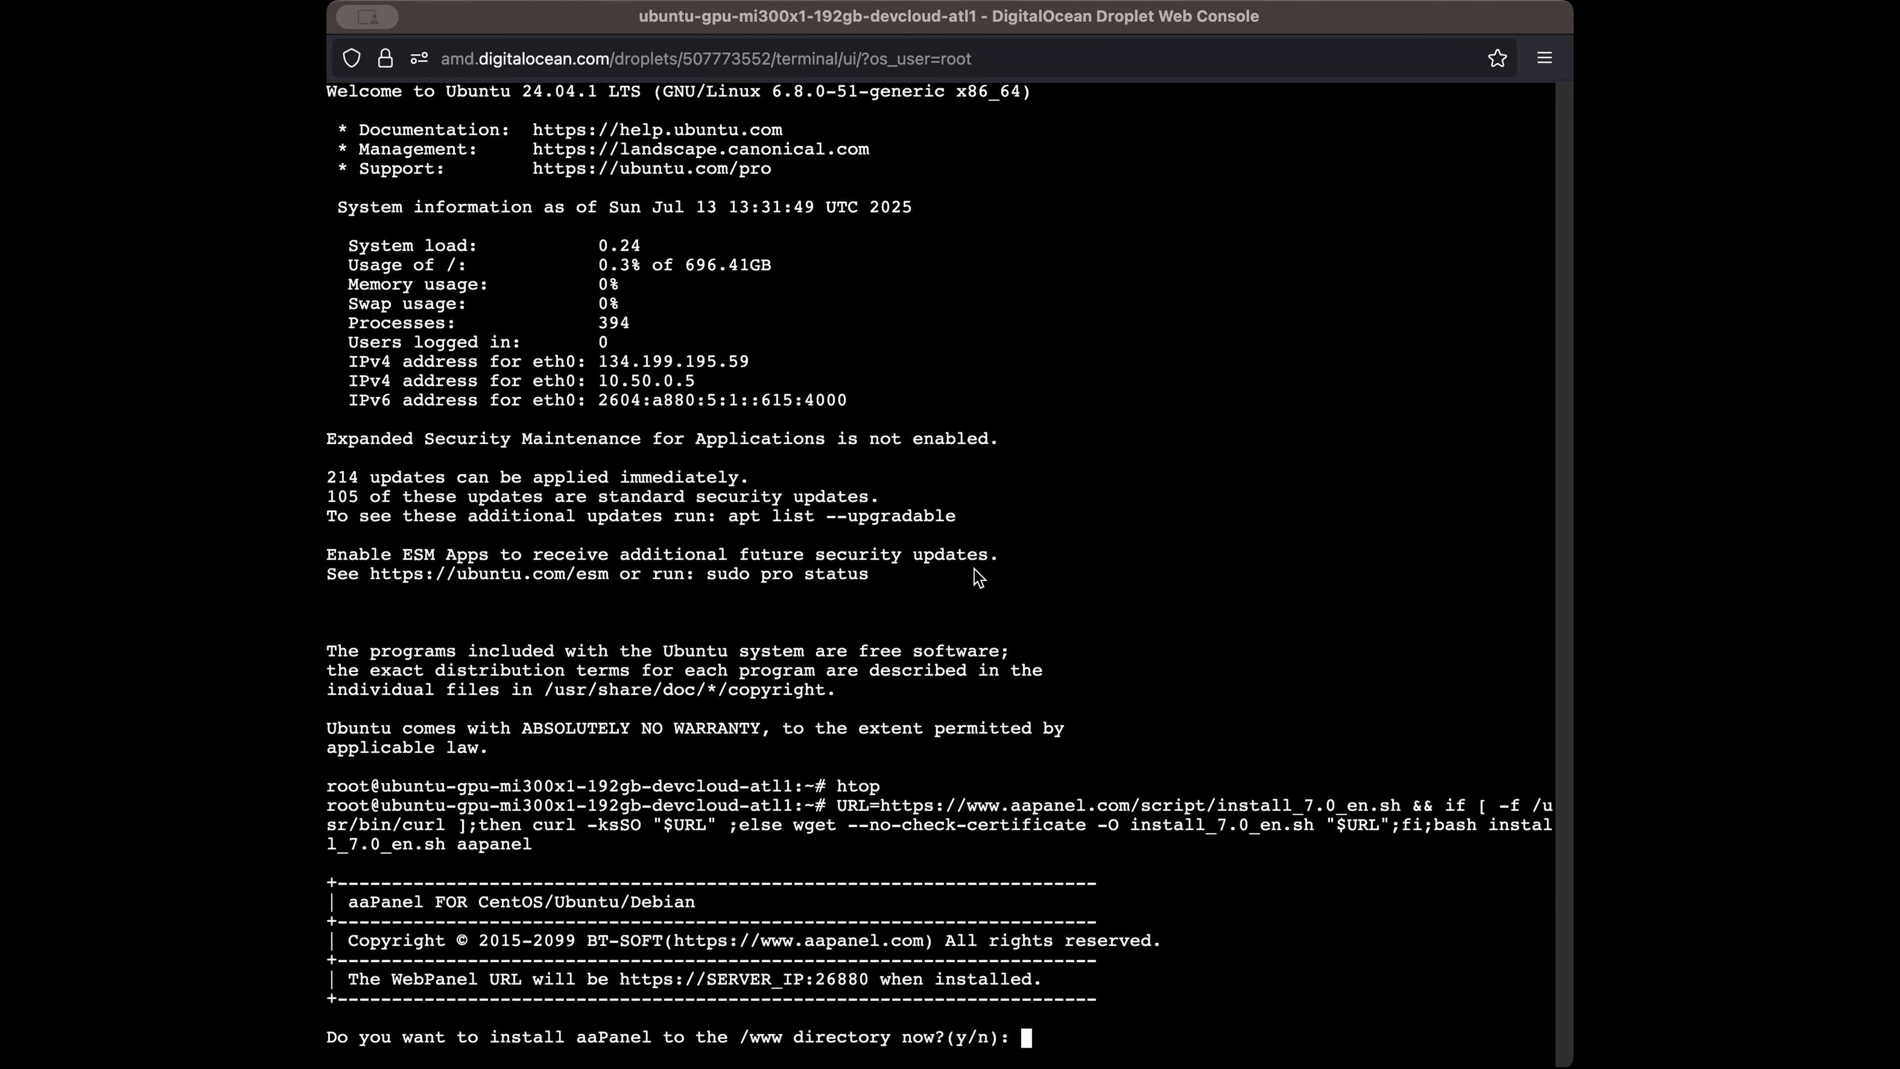
type("y")
key("Return")
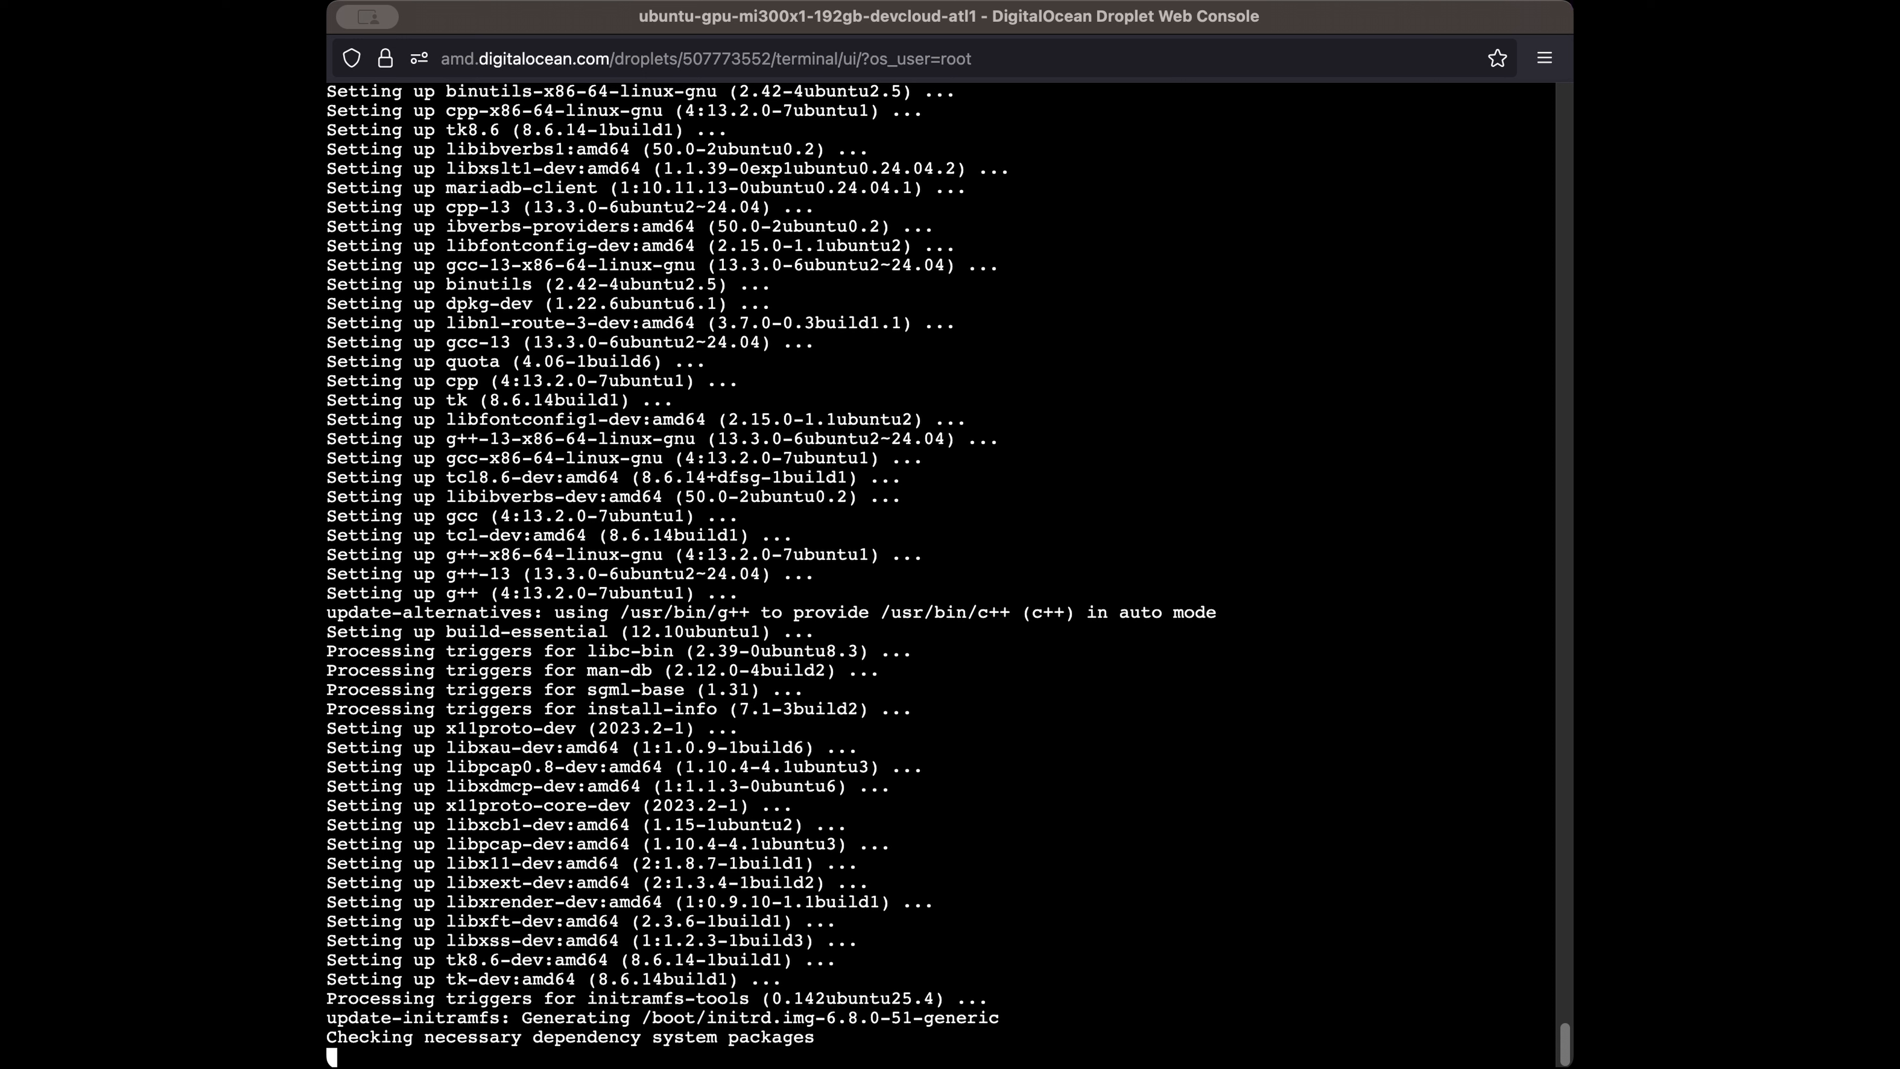
Let the aaPanel installer finish with its port 26880 address and login details
key("super+Tab")
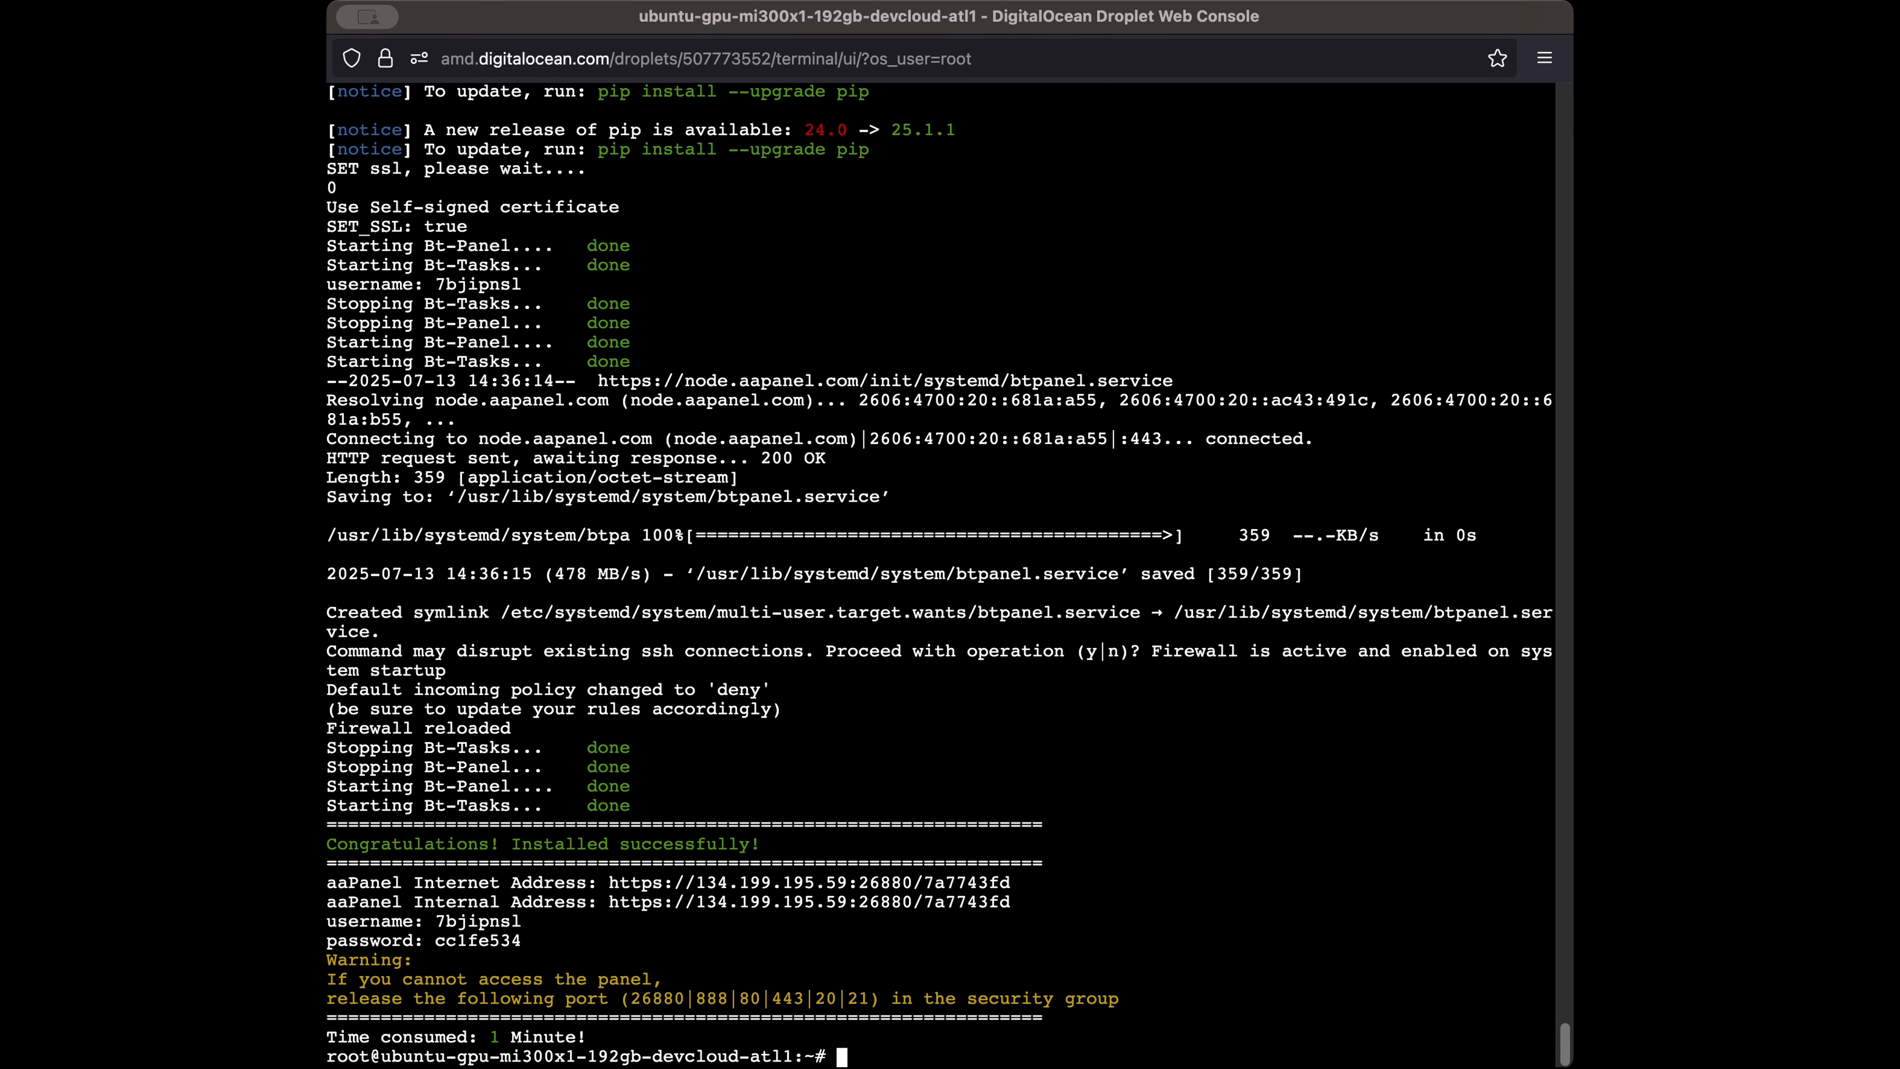
Return to the web console showing the aaPanel address and login details
key("super+Tab")
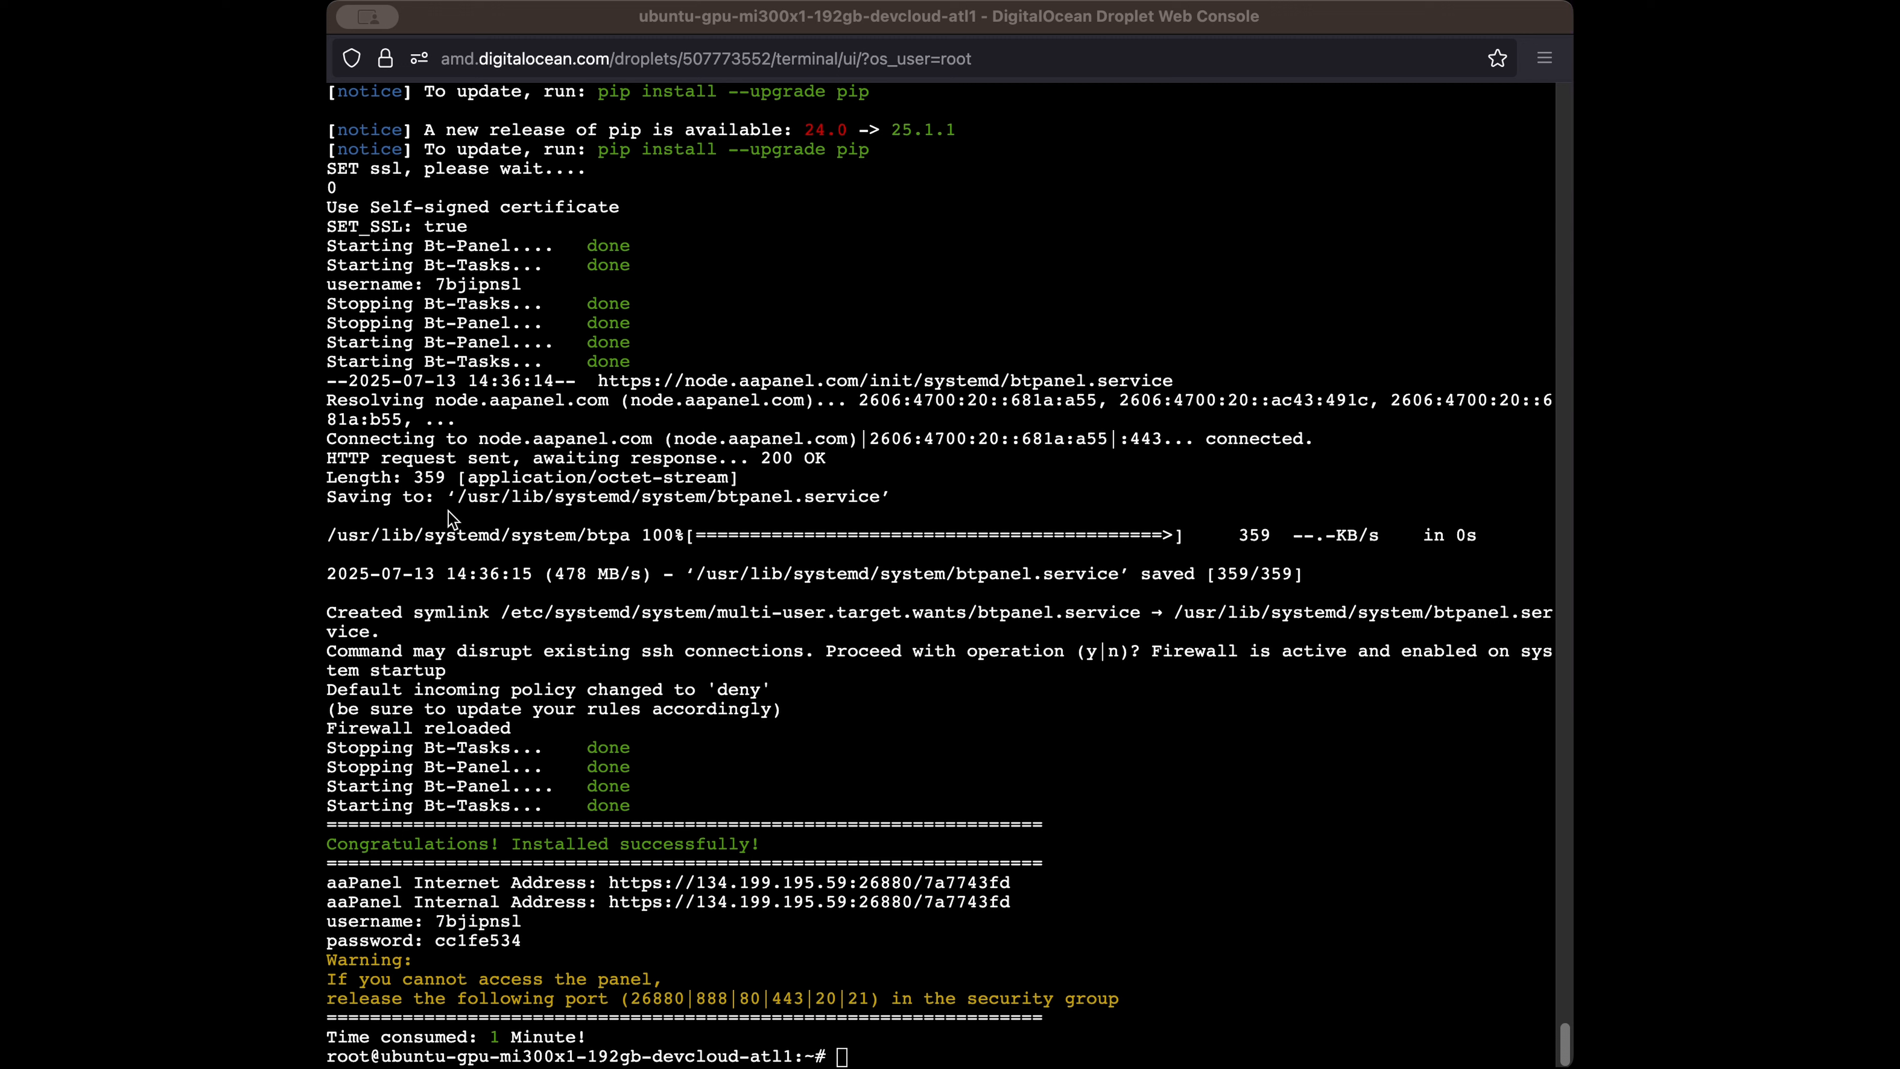
left_click(718, 220)
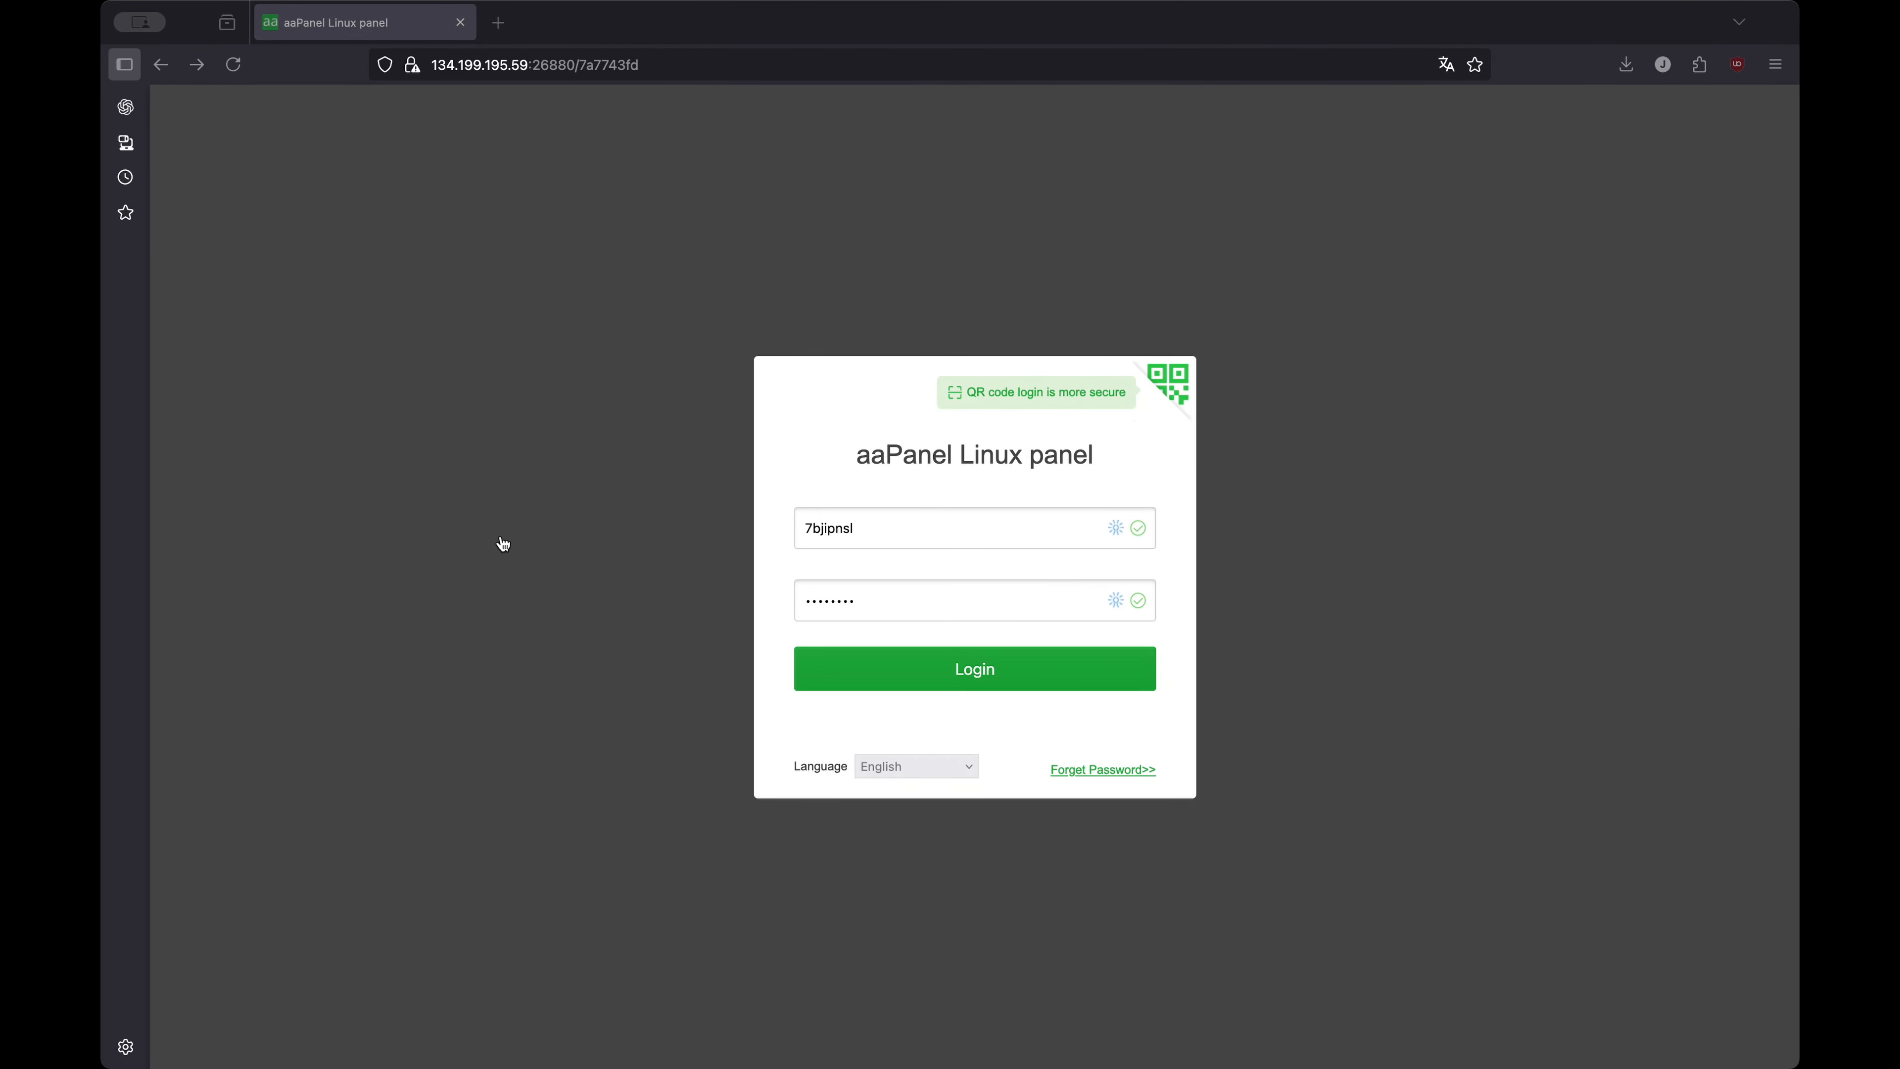
Log in to the aaPanel Linux panel with the prefilled username and password
left_click(463, 530)
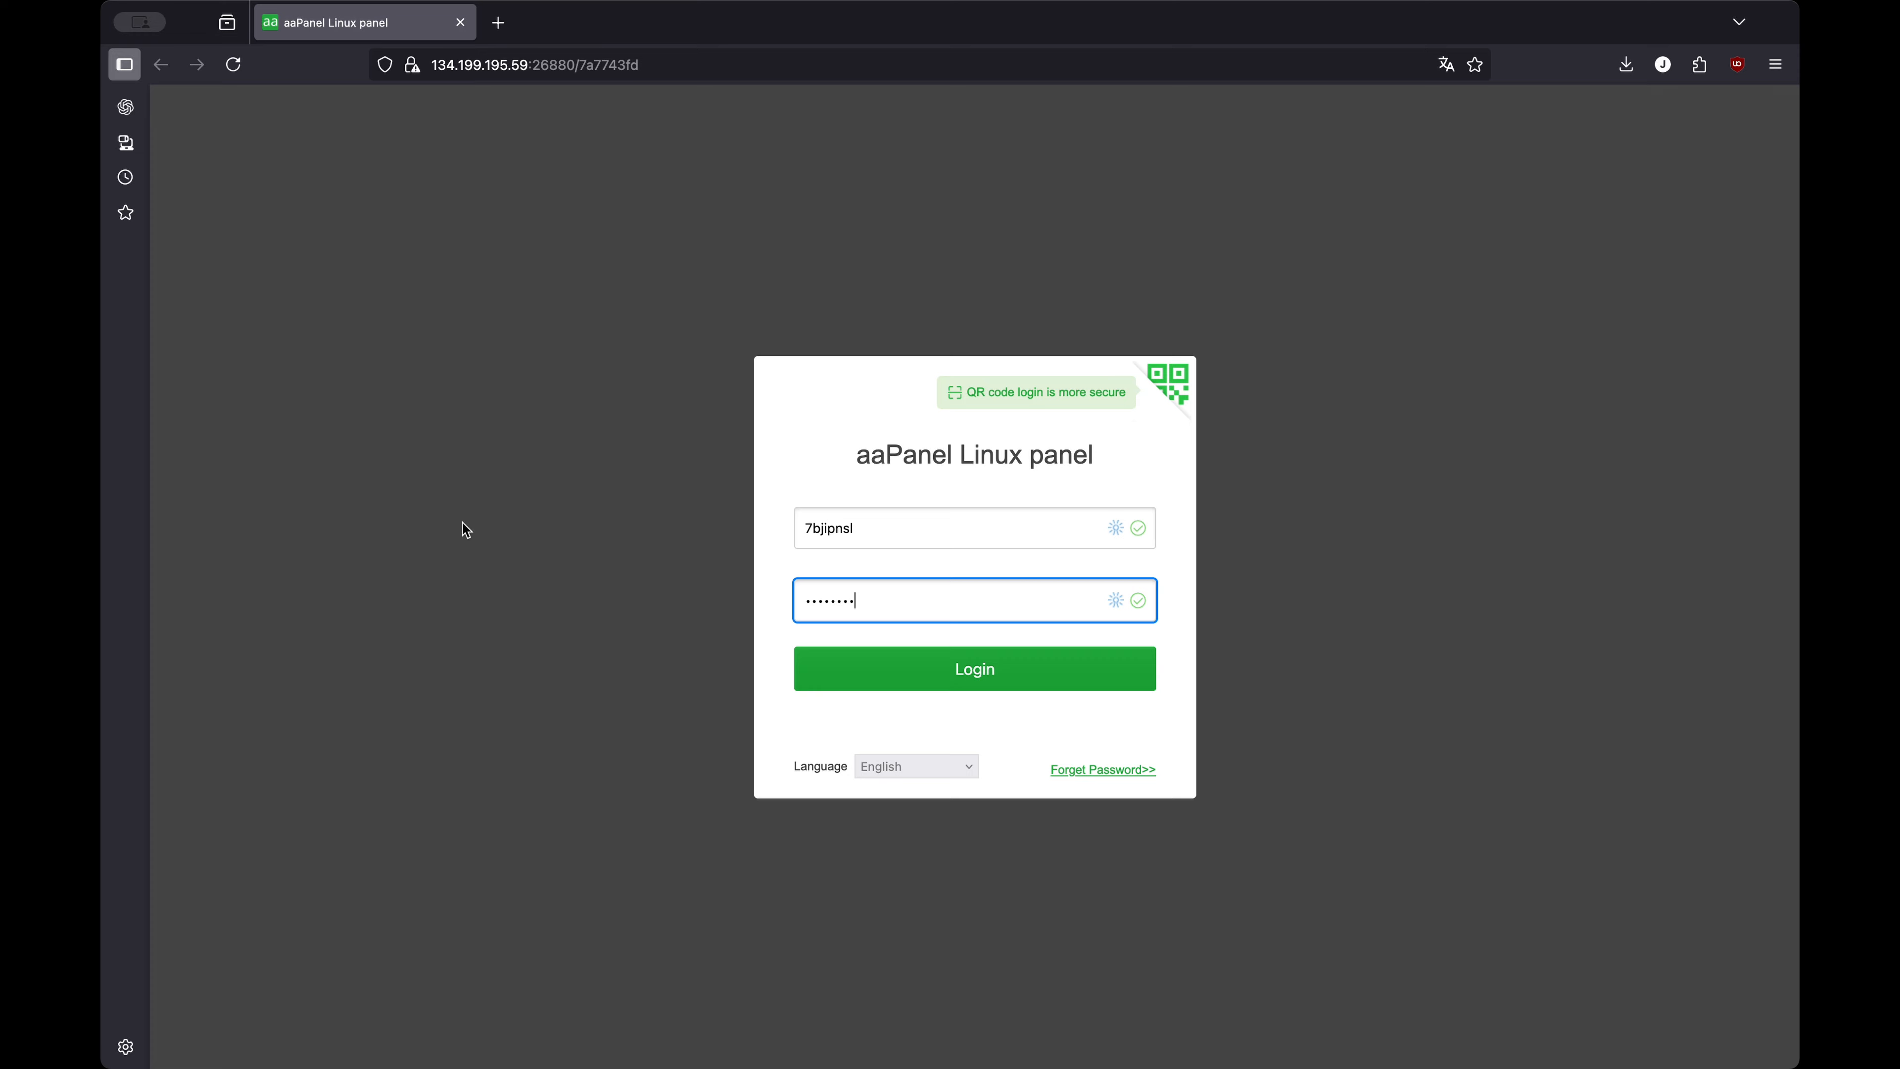
left_click(981, 682)
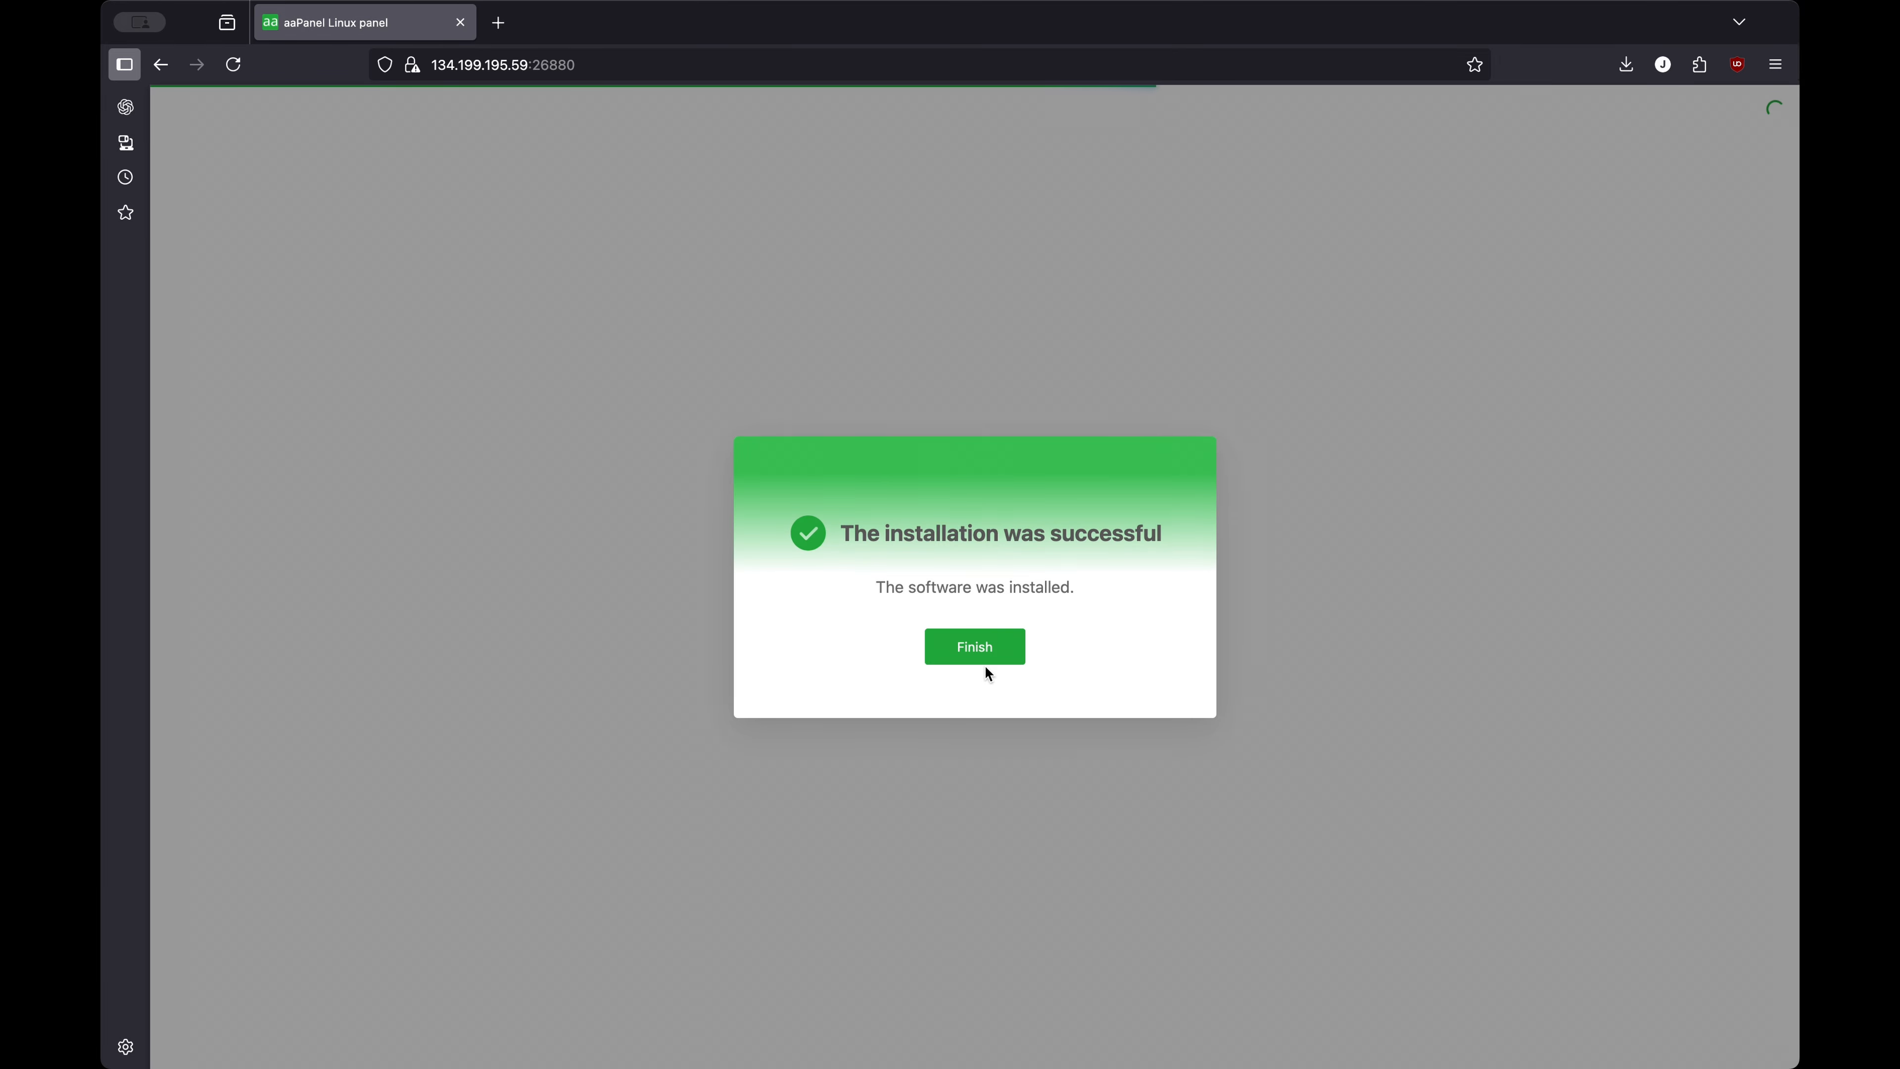
Finish the install notice, go to the thank-you homepage, then return to the aaPanel Linux panel tab
left_click(995, 658)
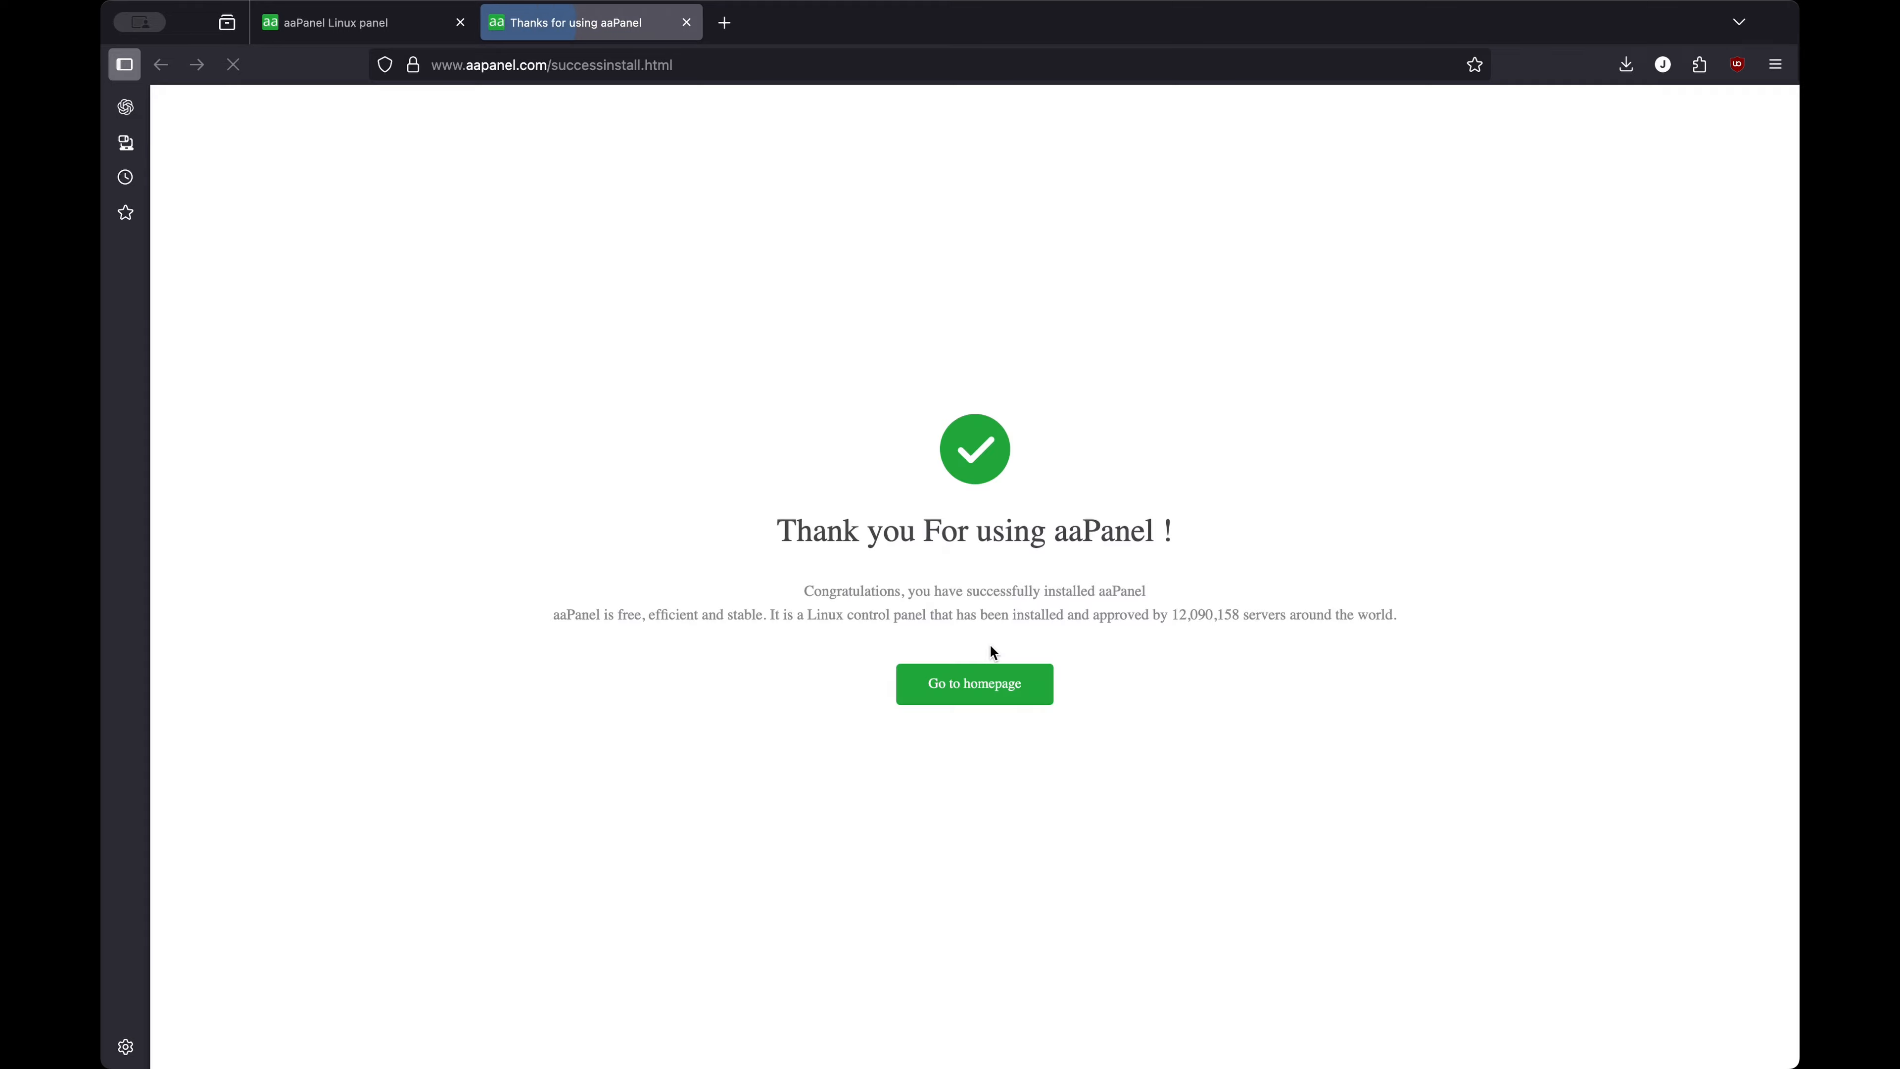
left_click(995, 697)
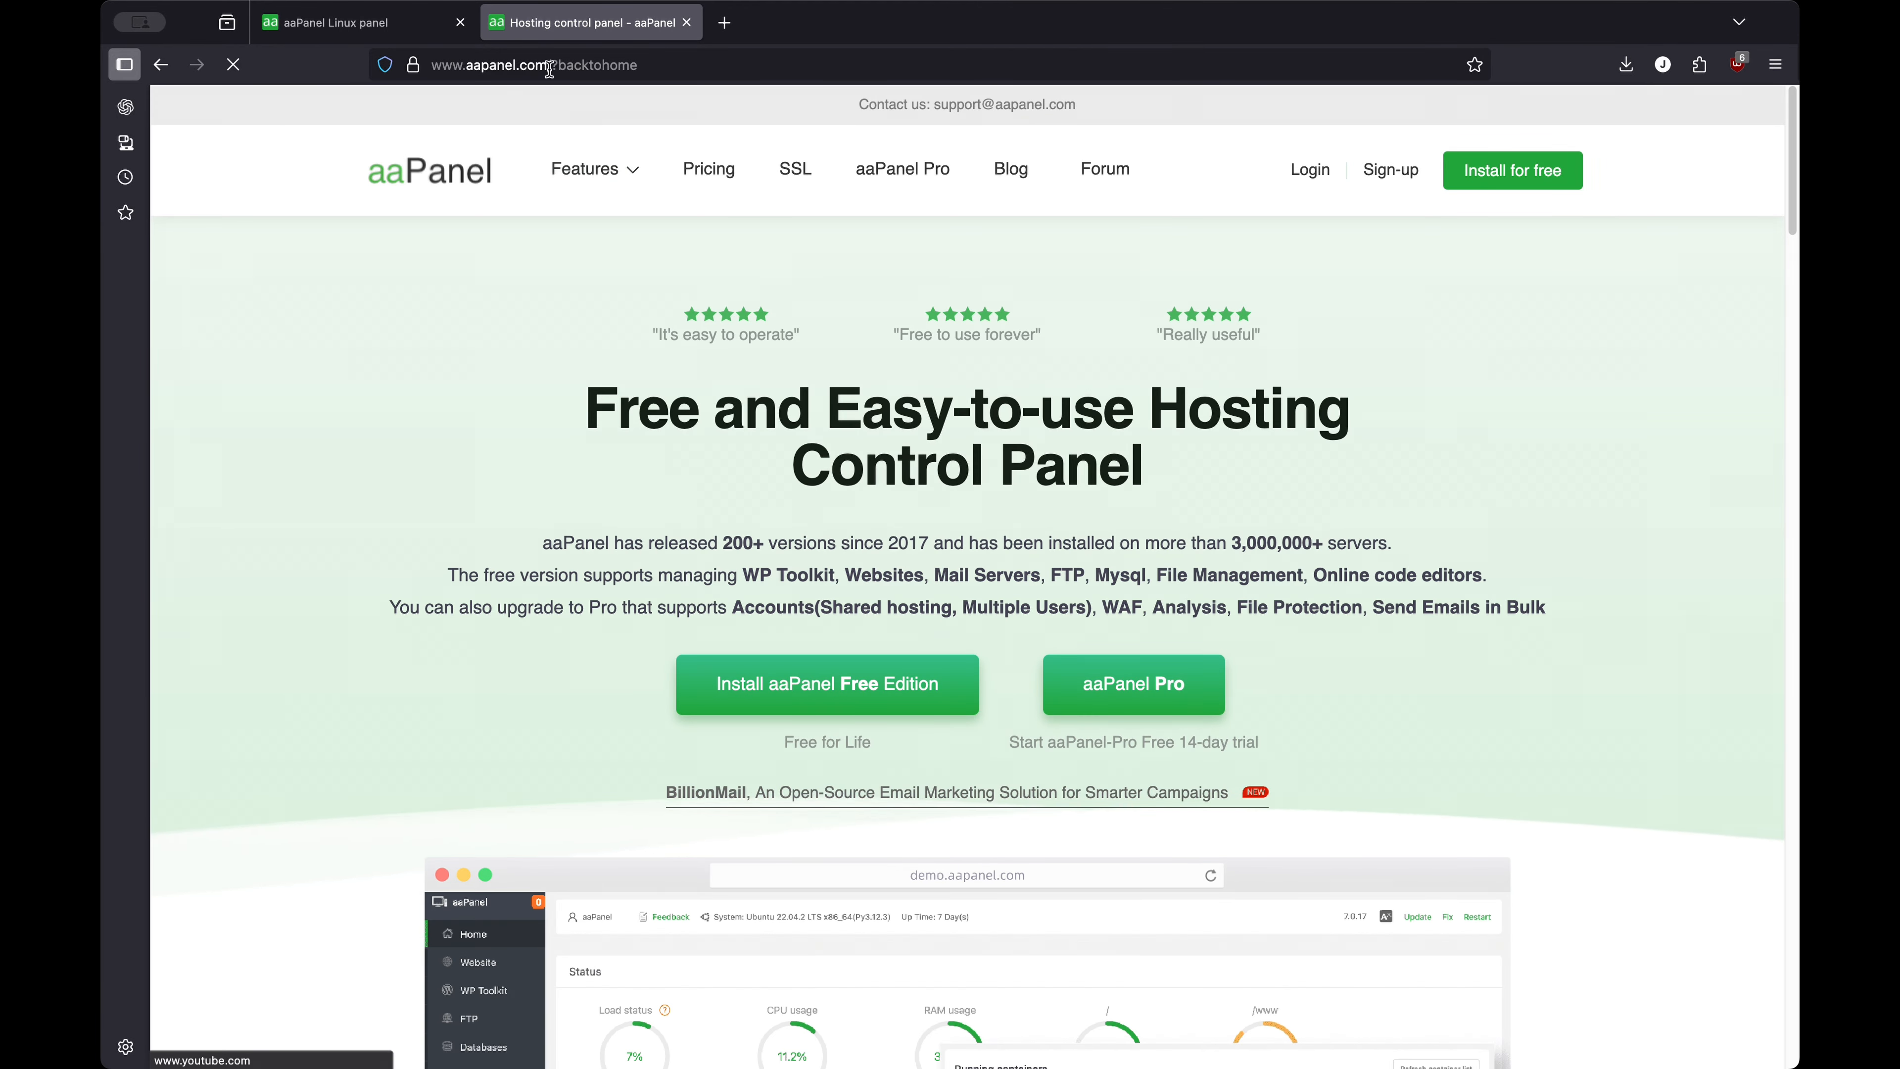
left_click(337, 22)
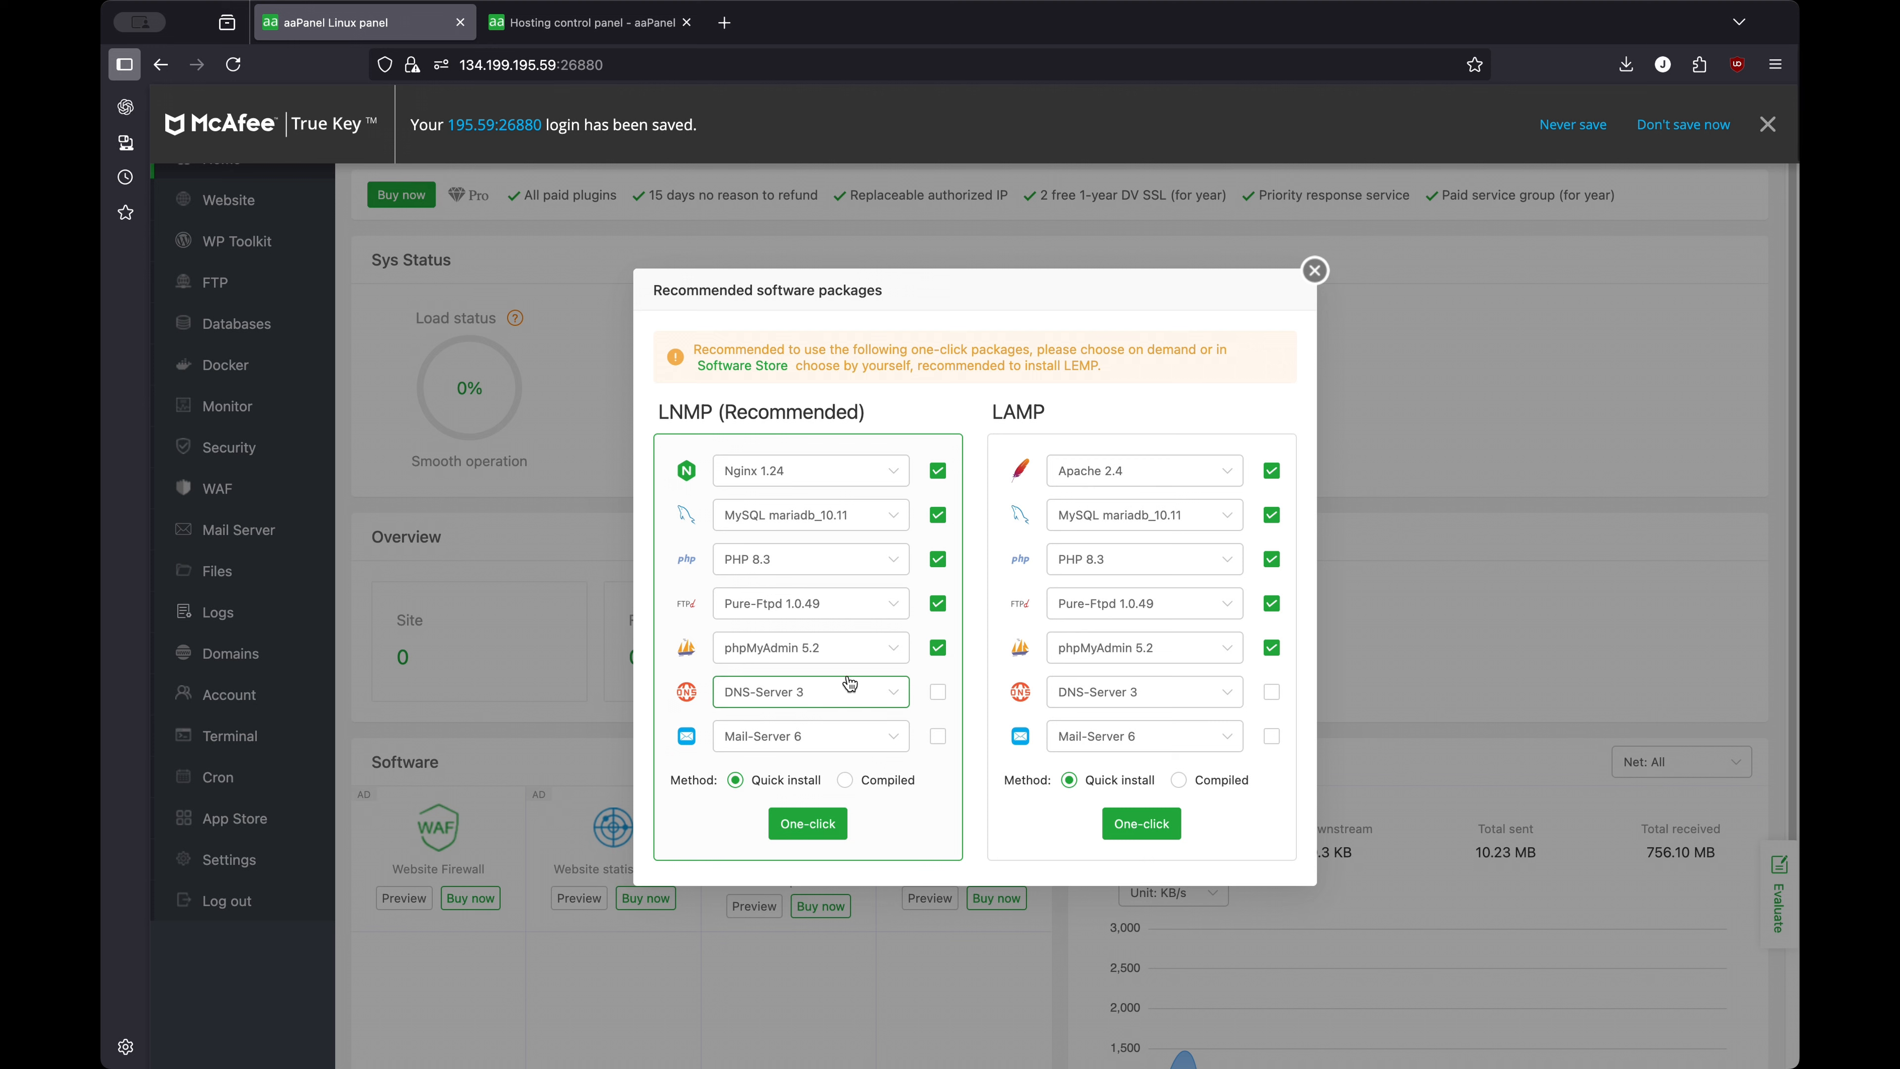
Keep phpMyAdmin 5.2 selected and one-click install LNMP with Nginx 1.24, MariaDB 10.11 and PHP 8.3
left_click(937, 647)
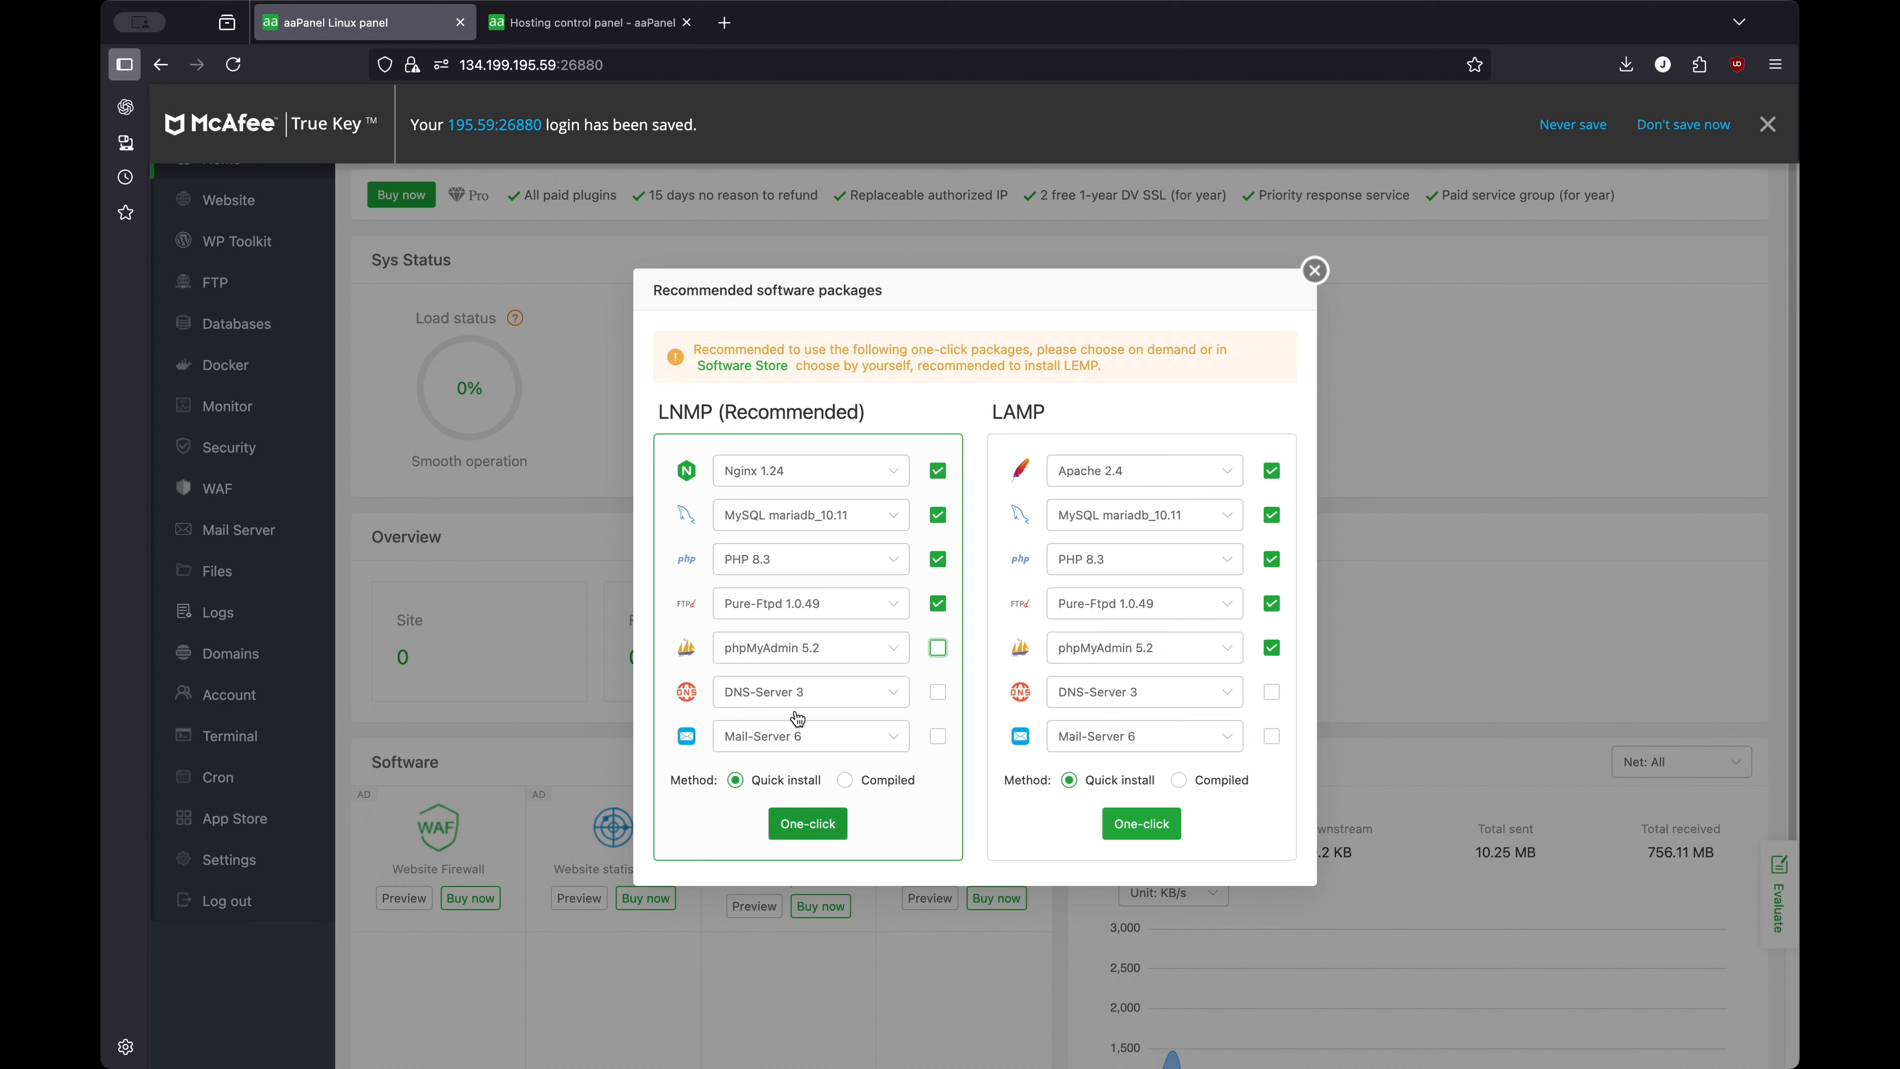
left_click(938, 647)
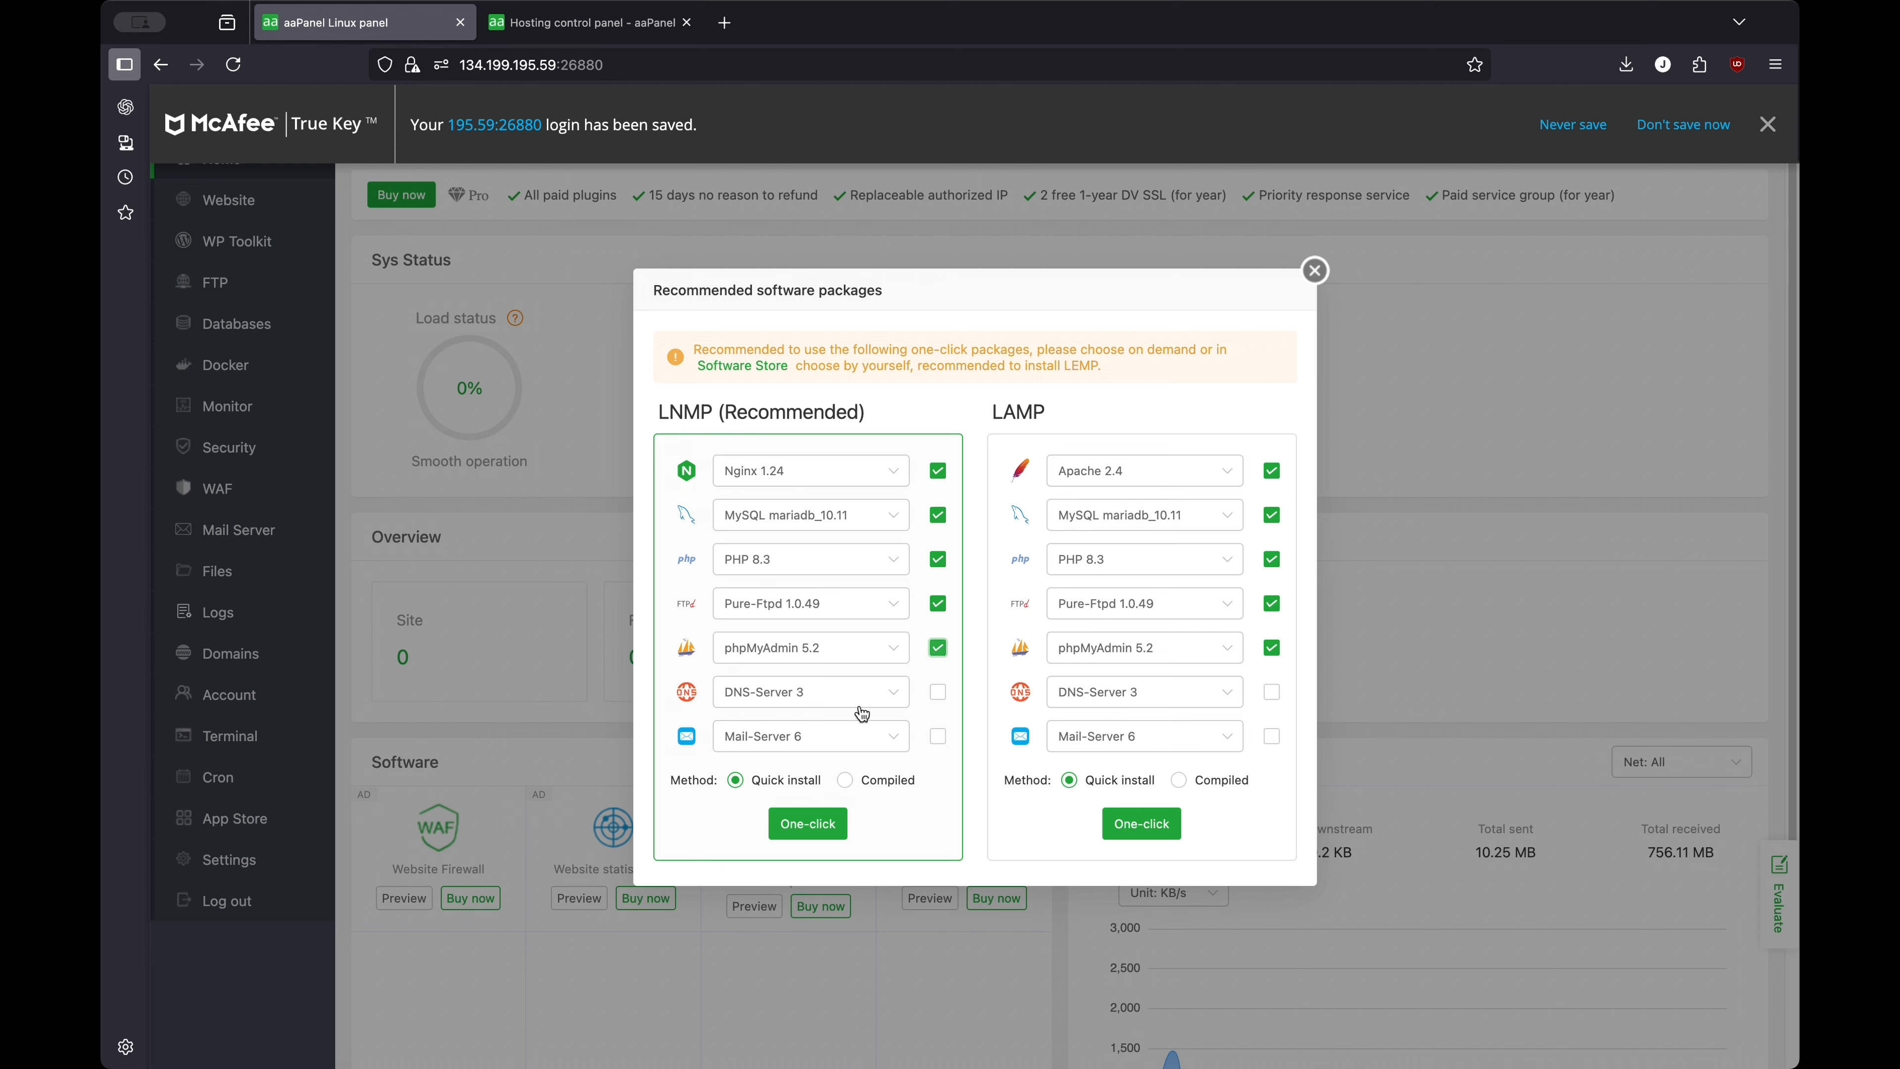
left_click(782, 818)
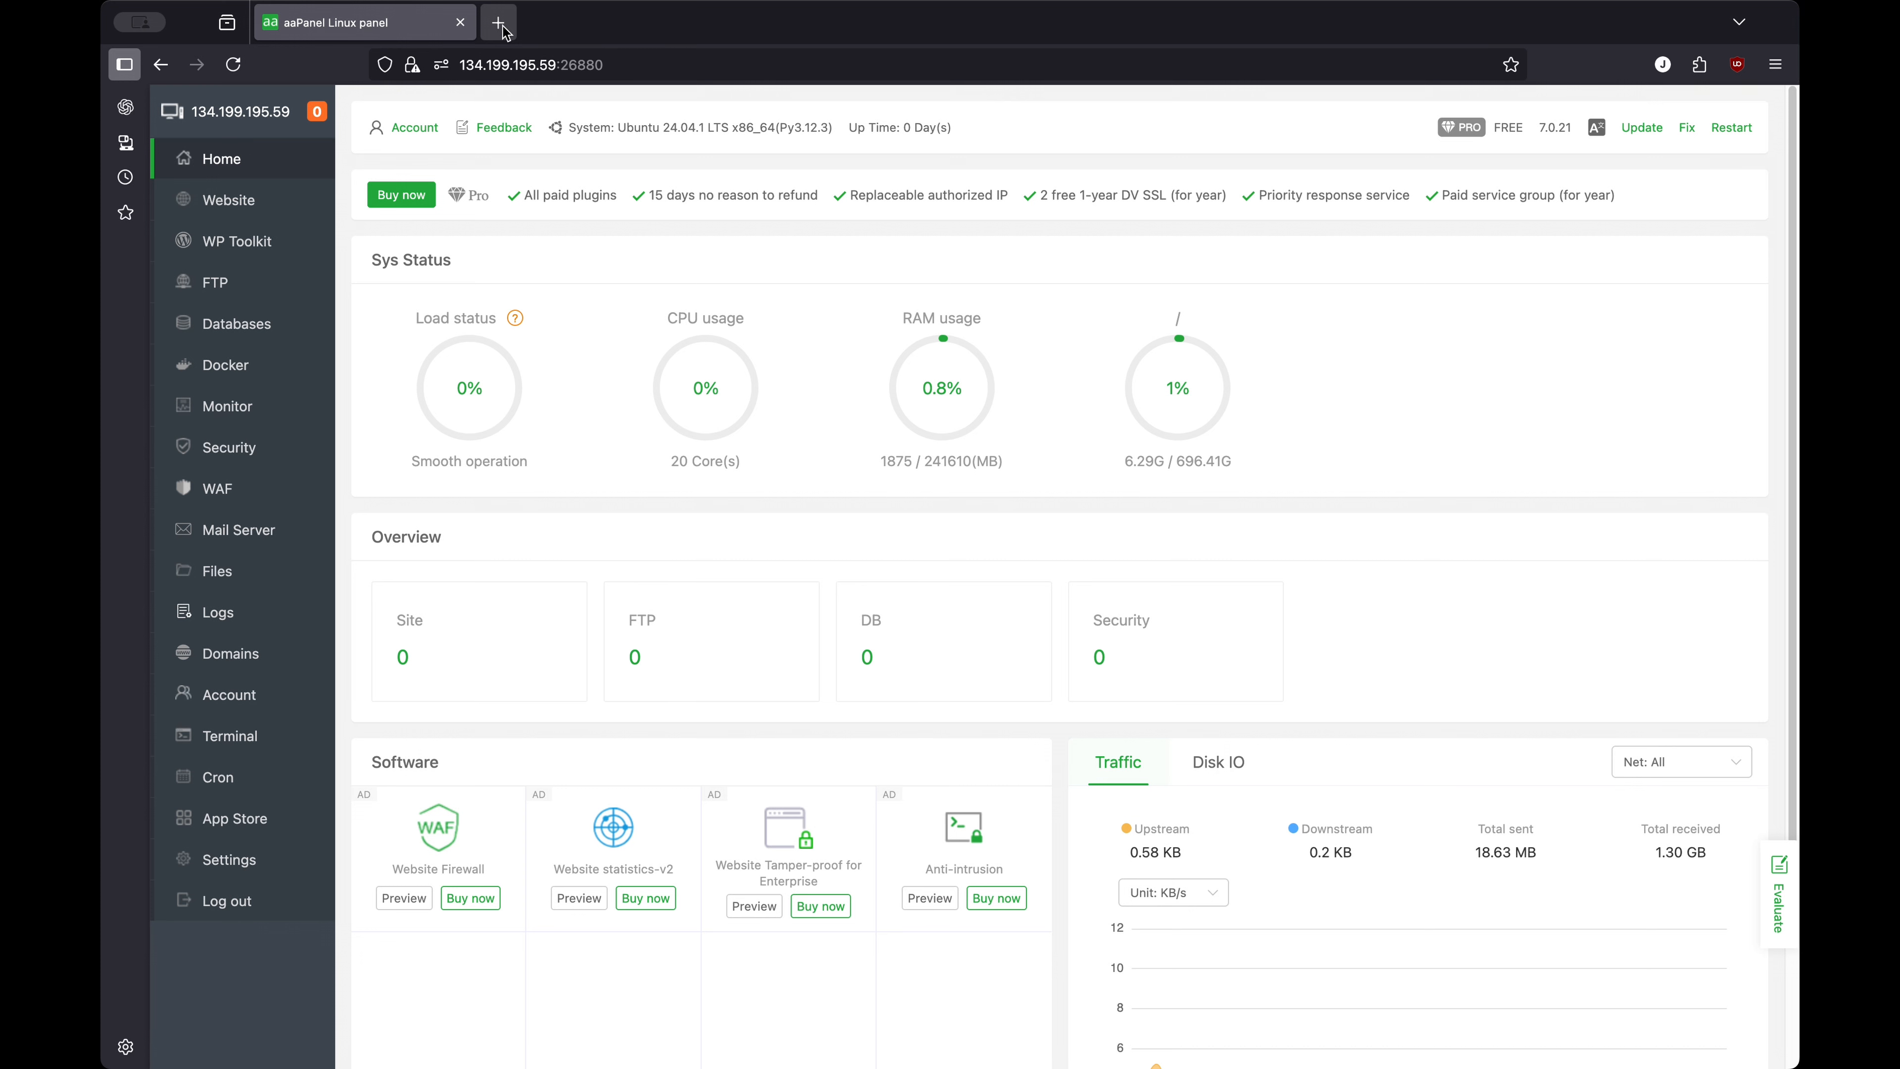
Search 'enhance,com' in a new tab and open the 'Hosting Control Panel | Enhance' result
left_click(499, 23)
type("e")
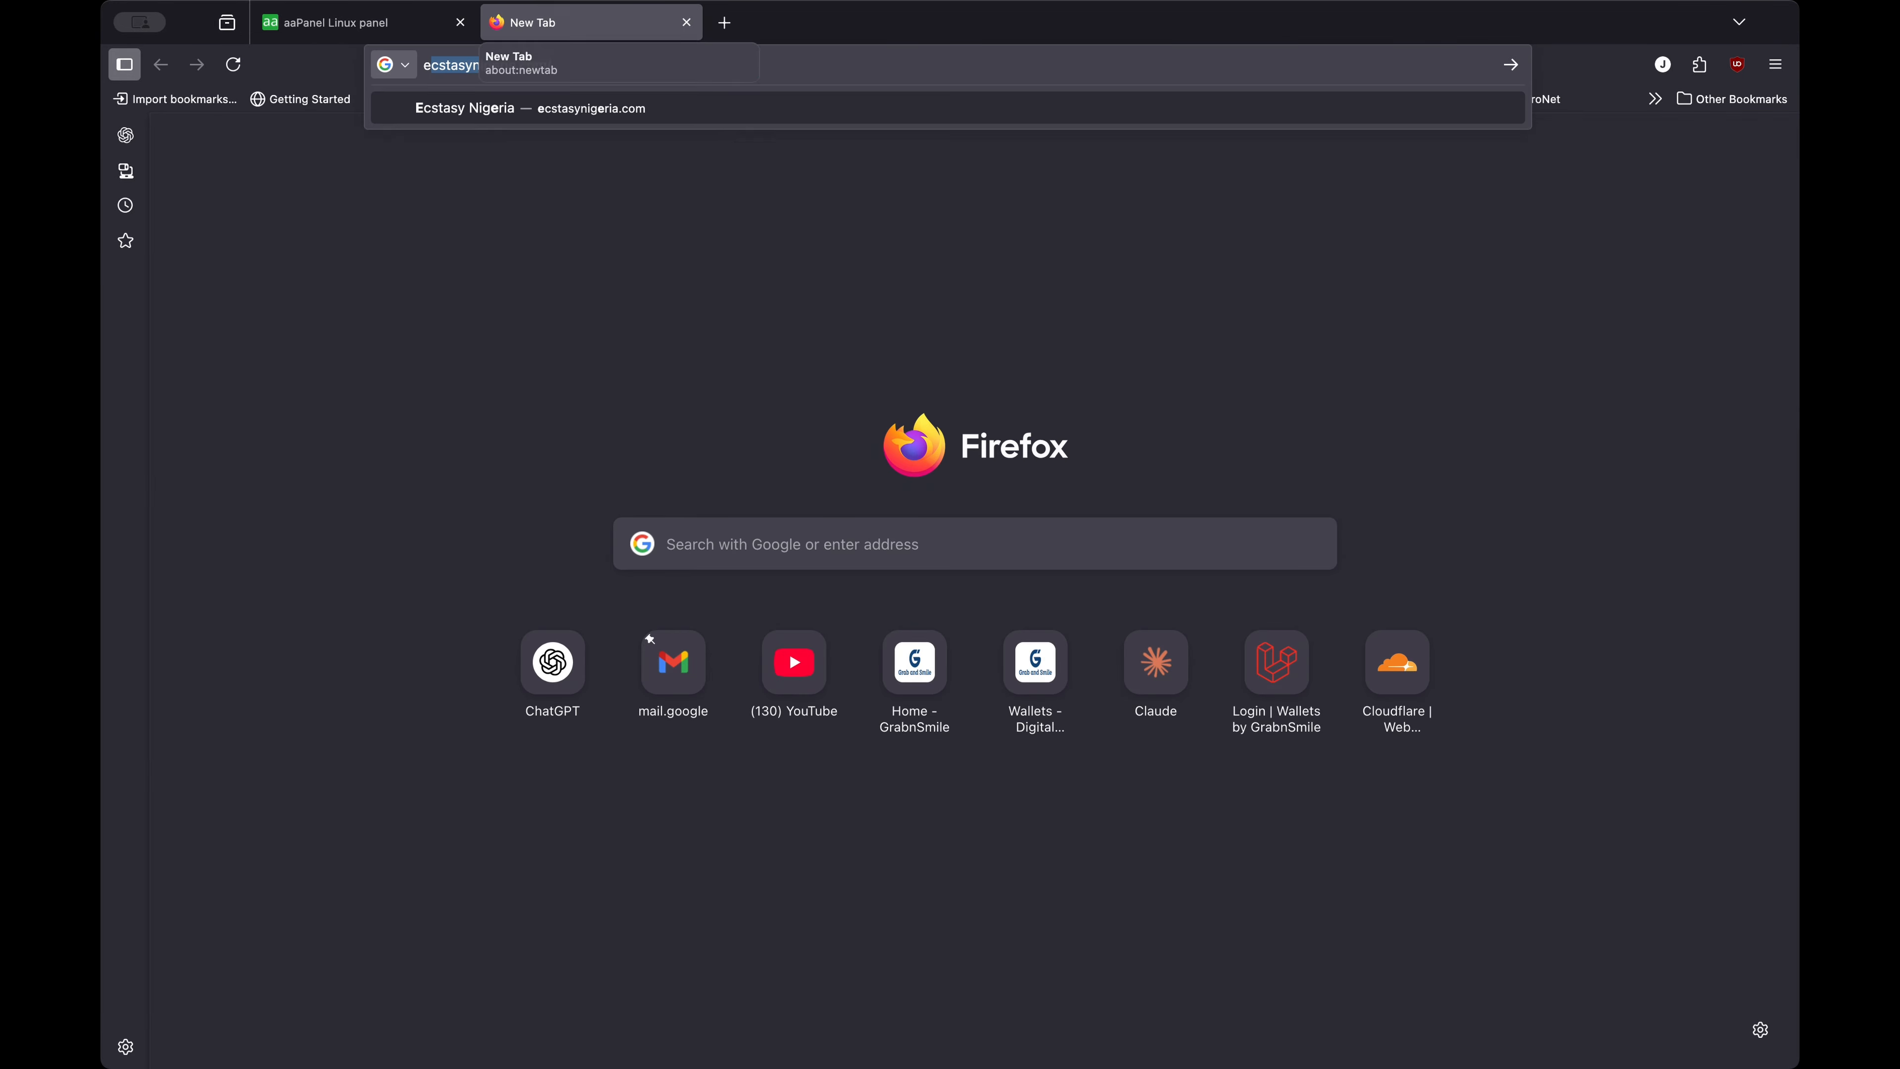
type("nhance,com")
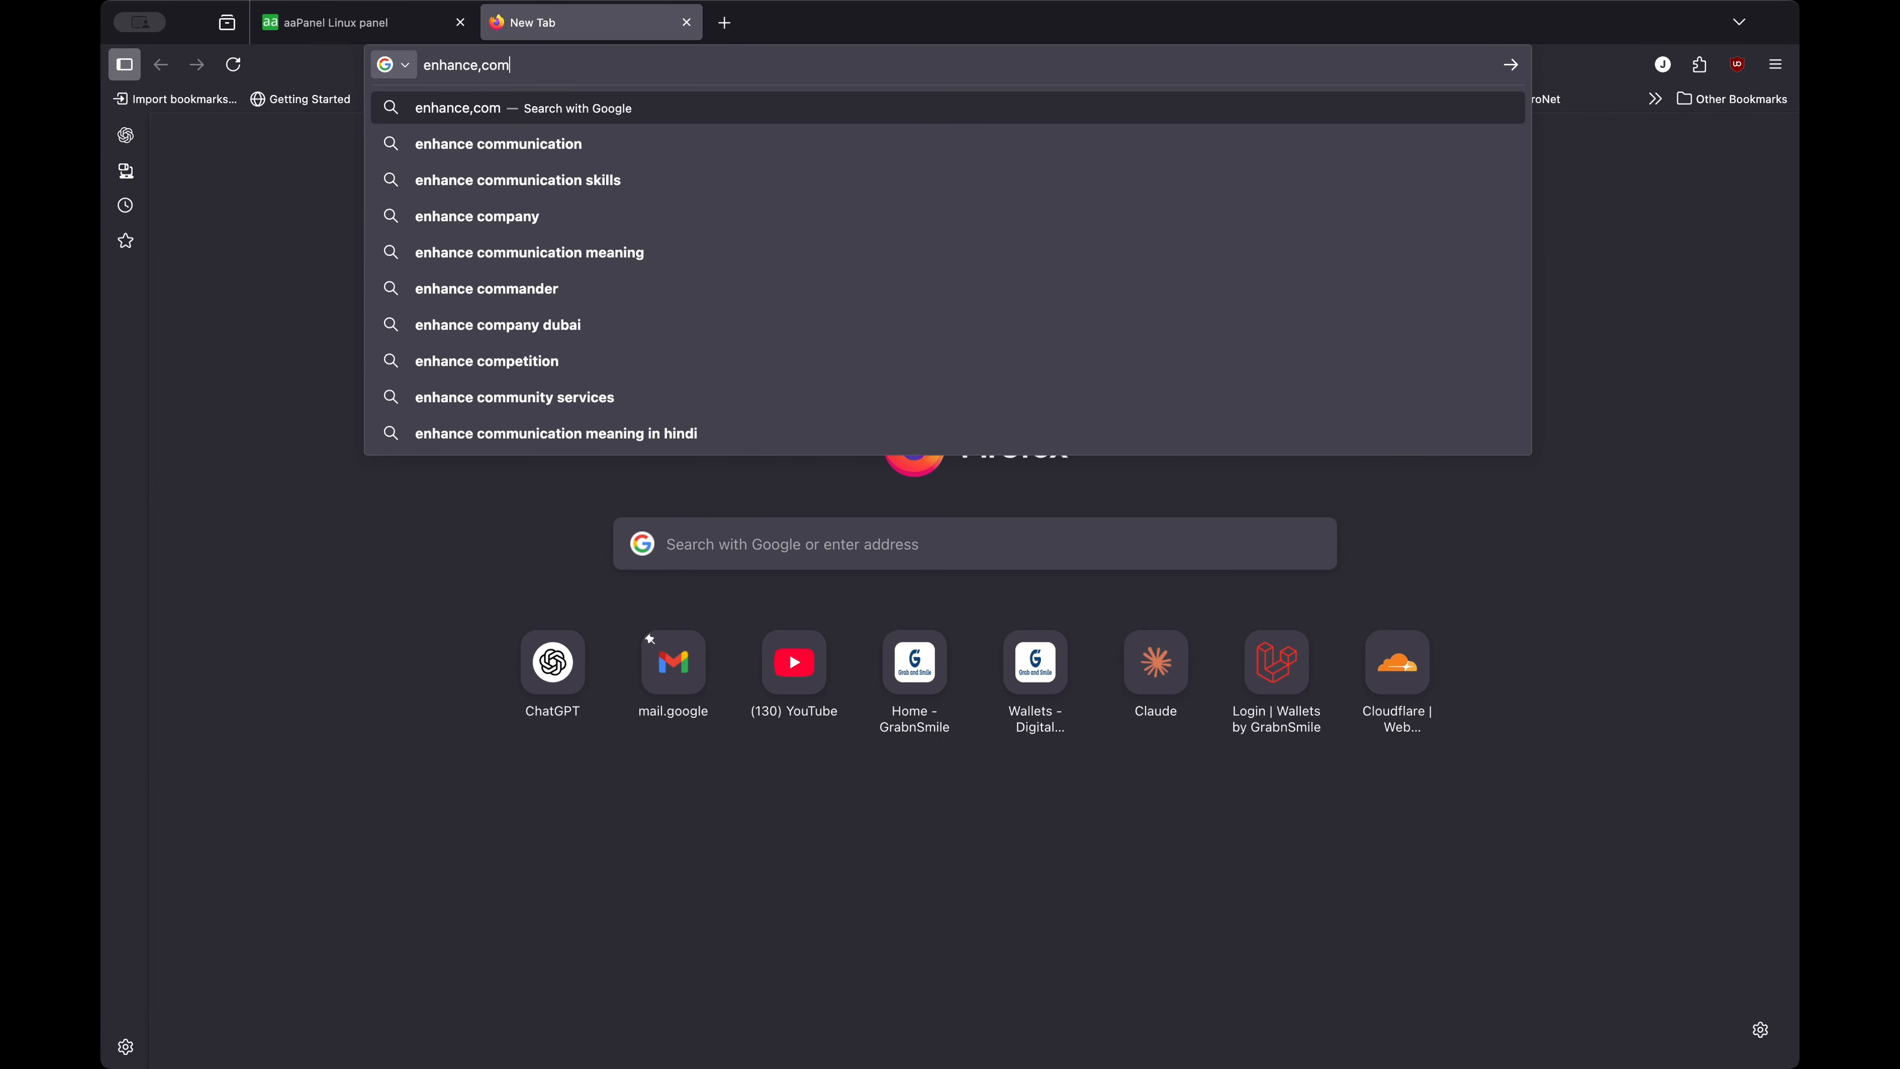
key("Return")
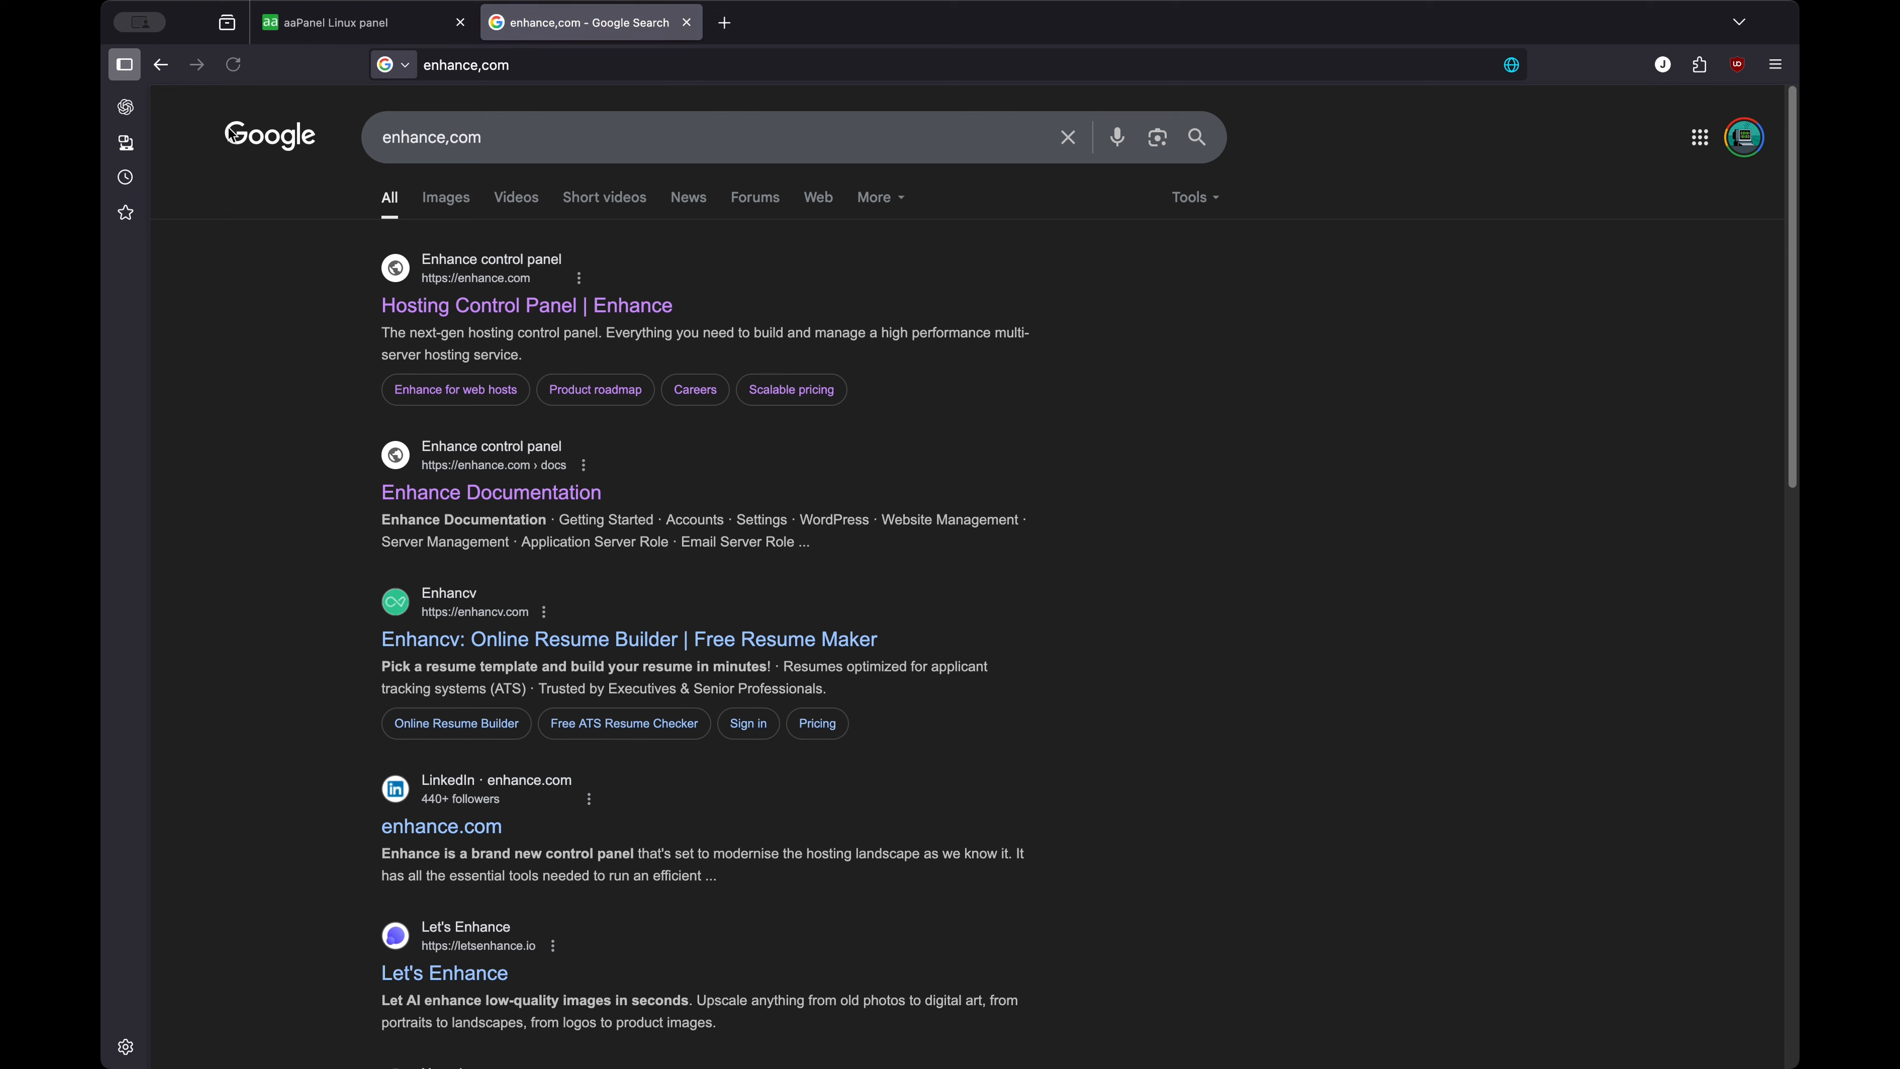
left_click(546, 319)
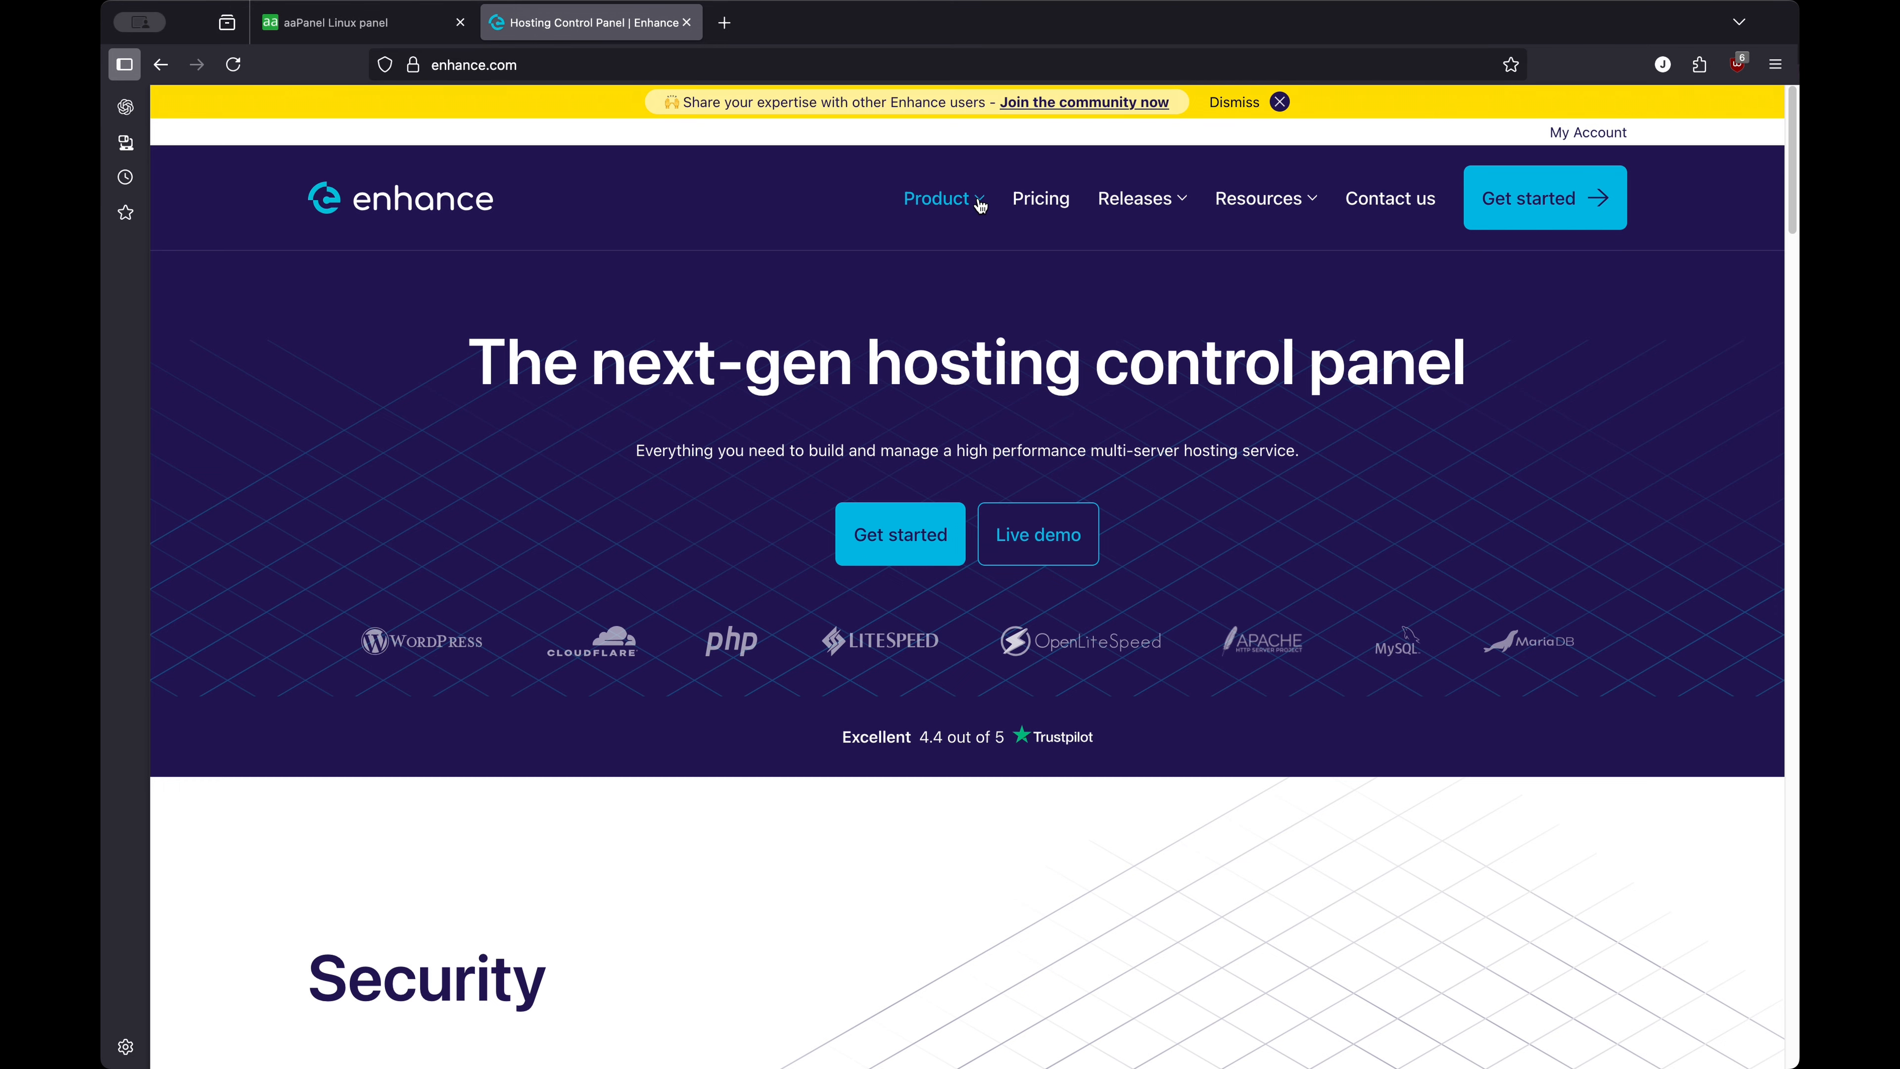
Scroll the enhance.com homepage down to Resources, then return to the aaPanel dashboard tab
scroll(972, 321, "down", 8)
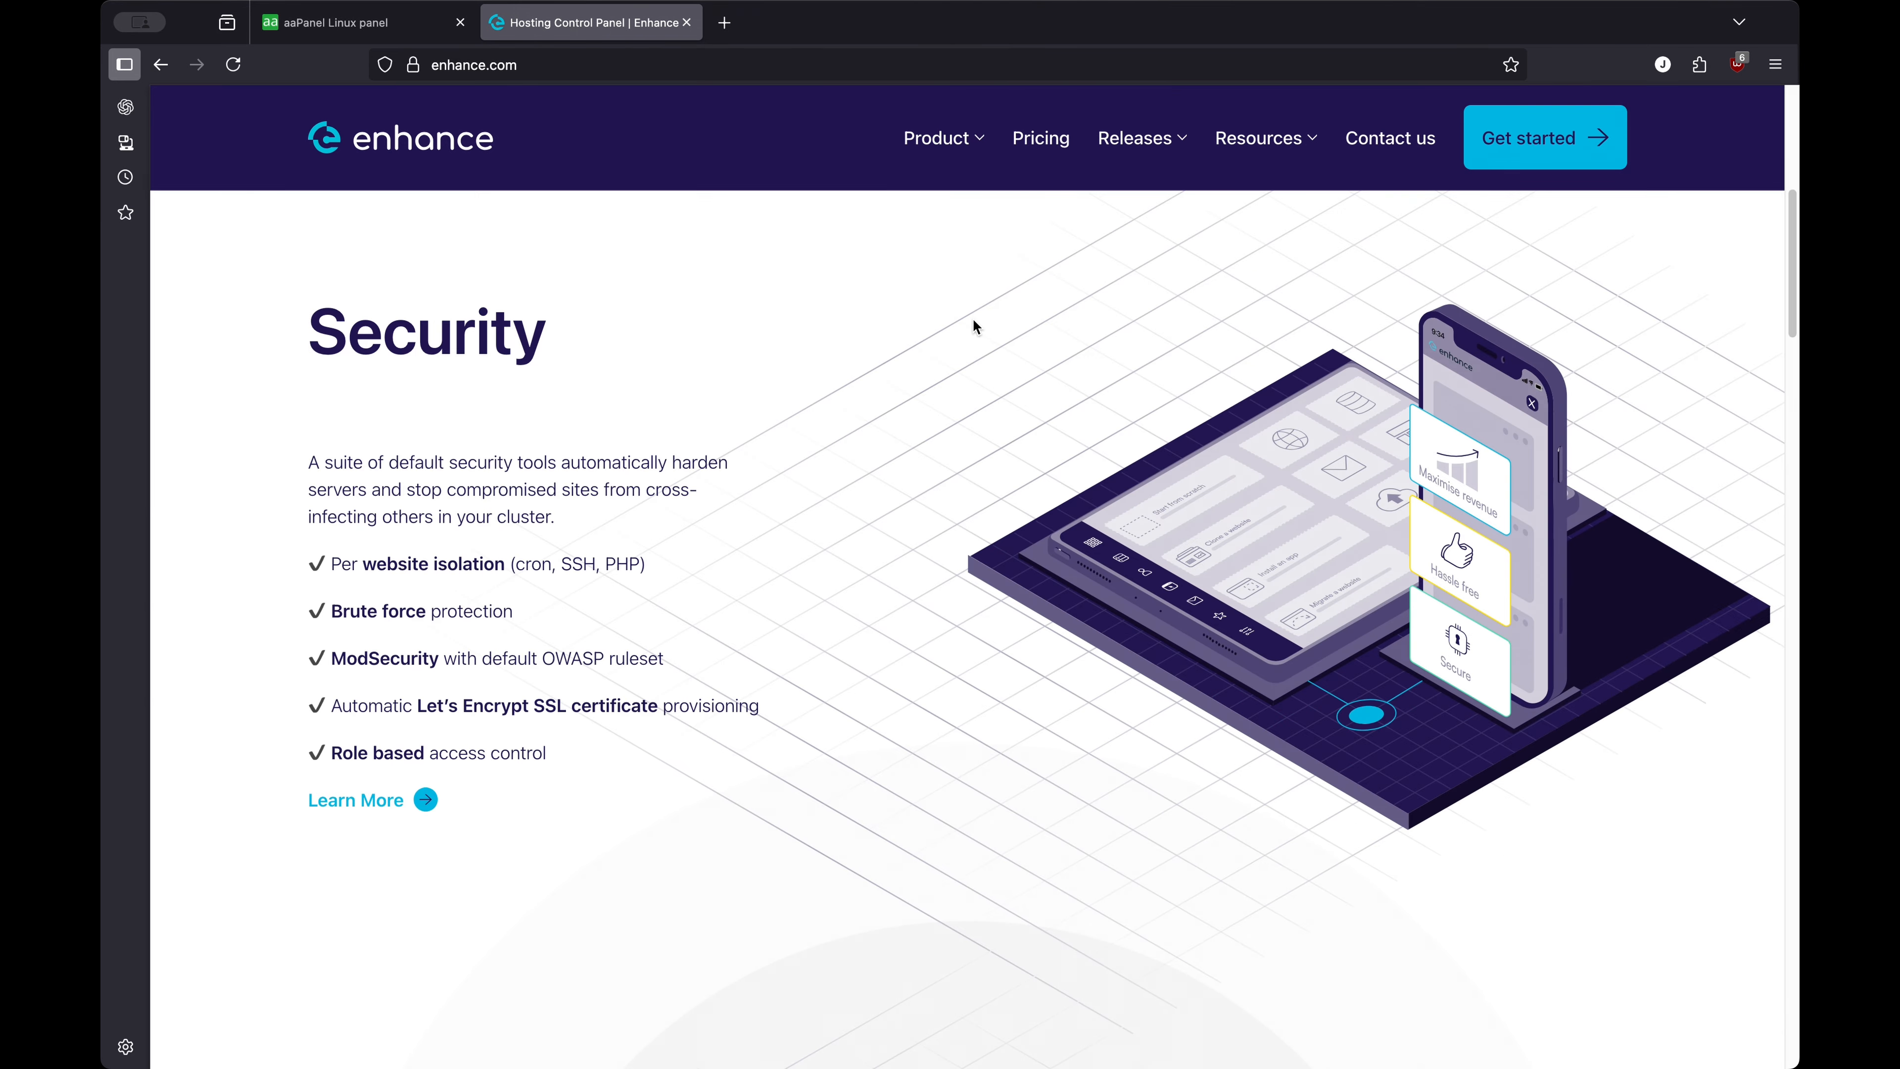
scroll(972, 322, "down", 8)
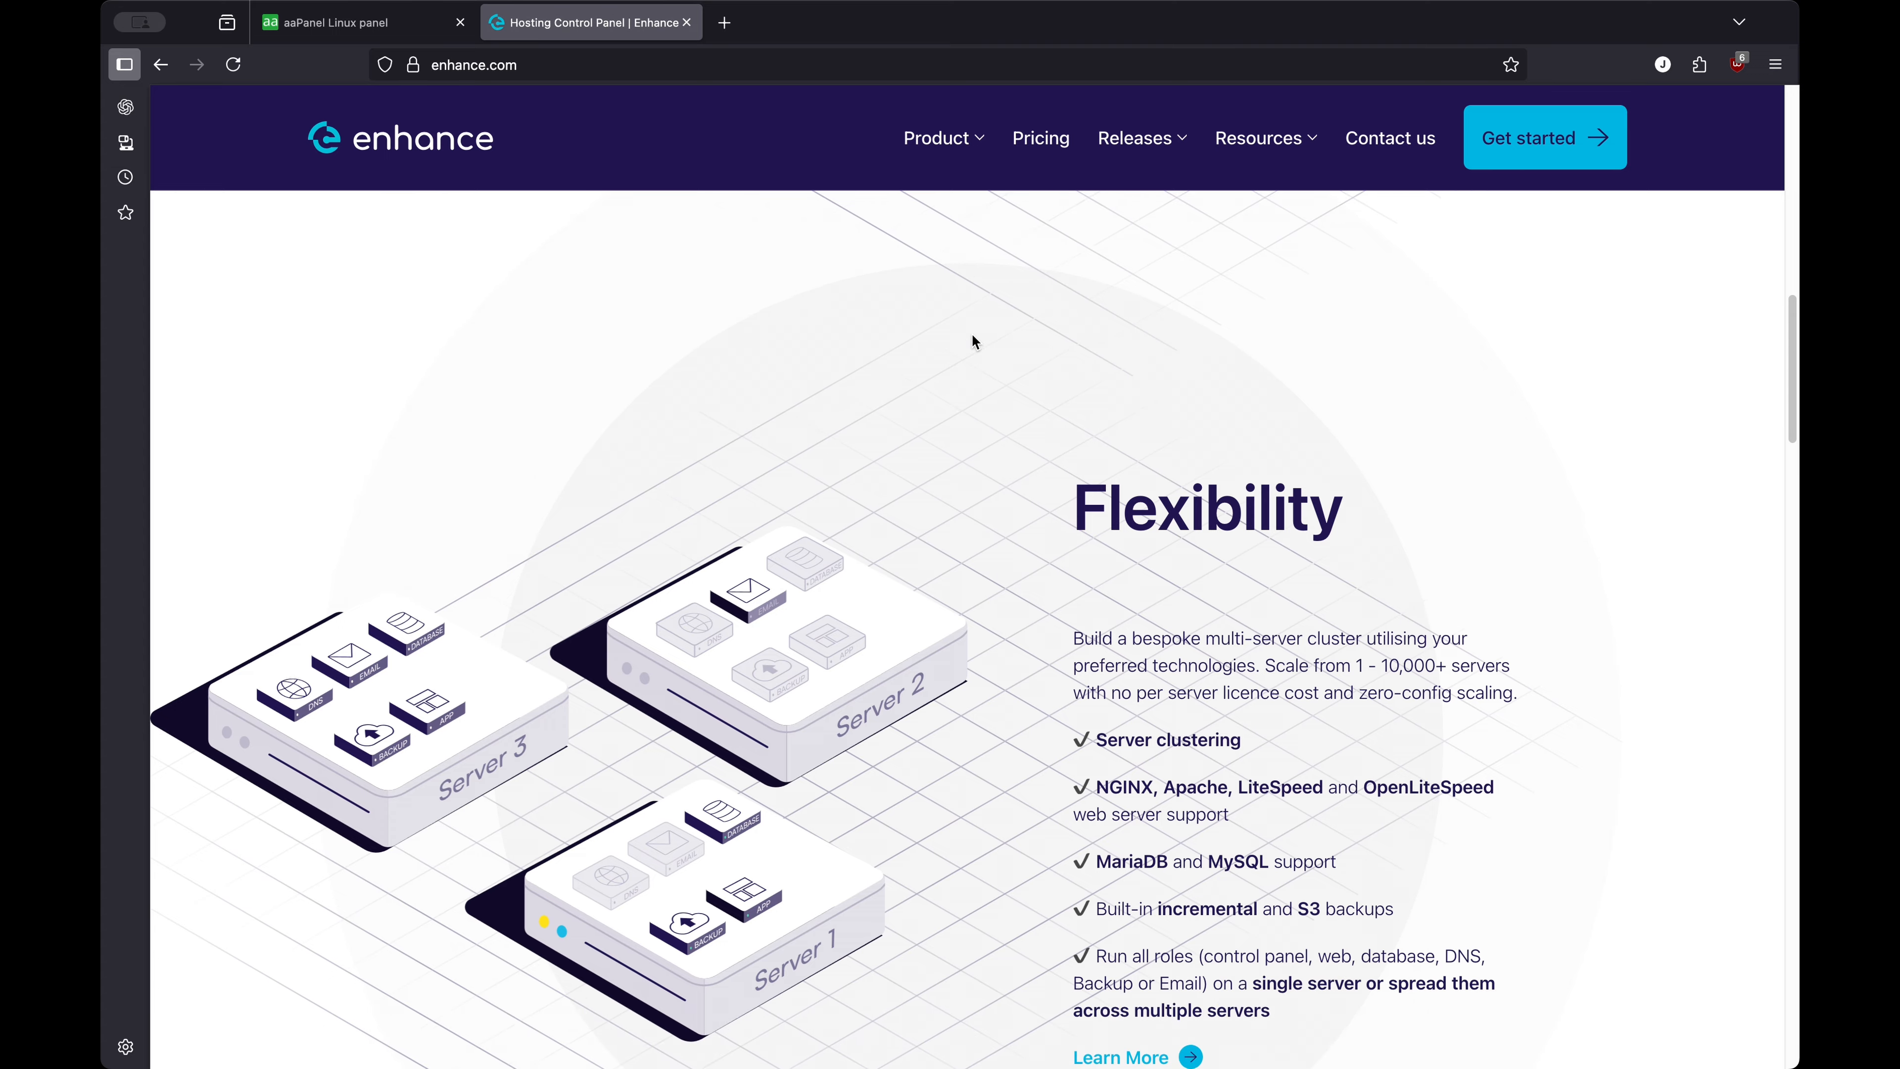
scroll(974, 342, "down", 10)
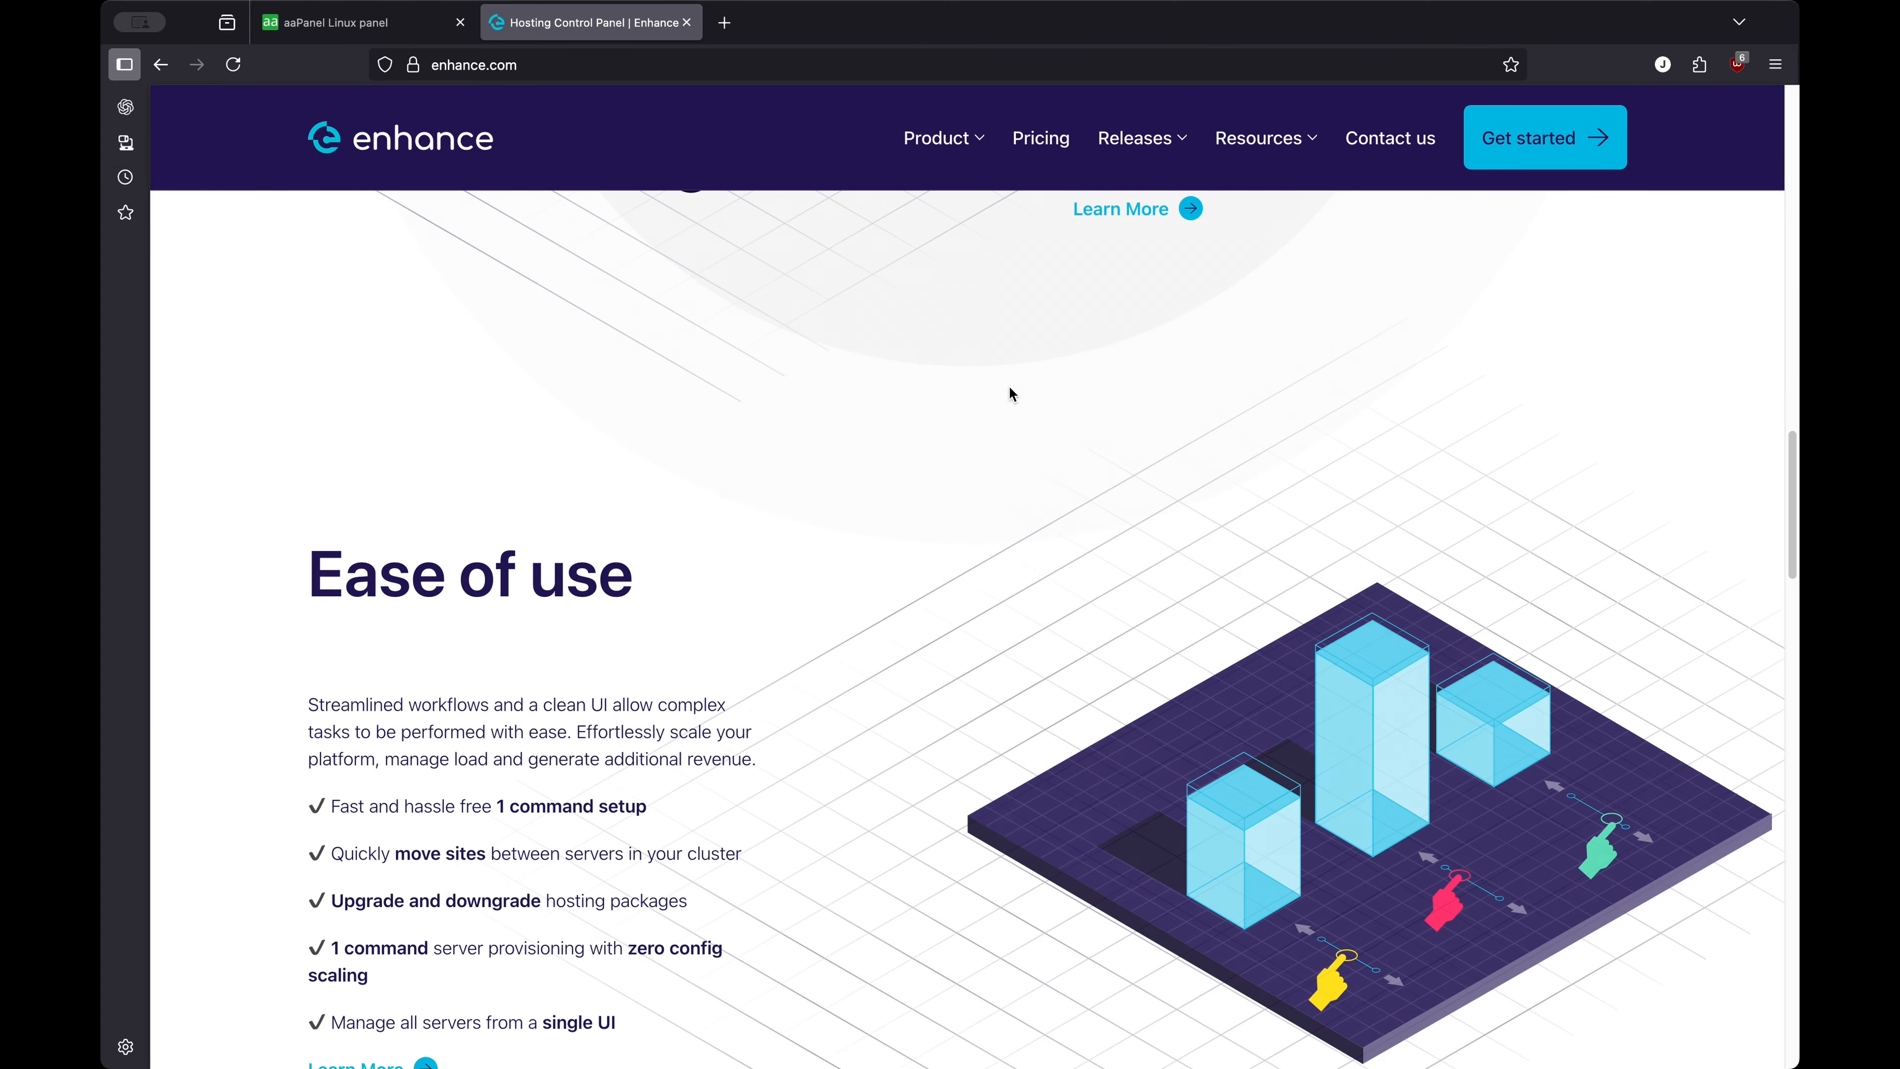
scroll(1010, 393, "down", 4)
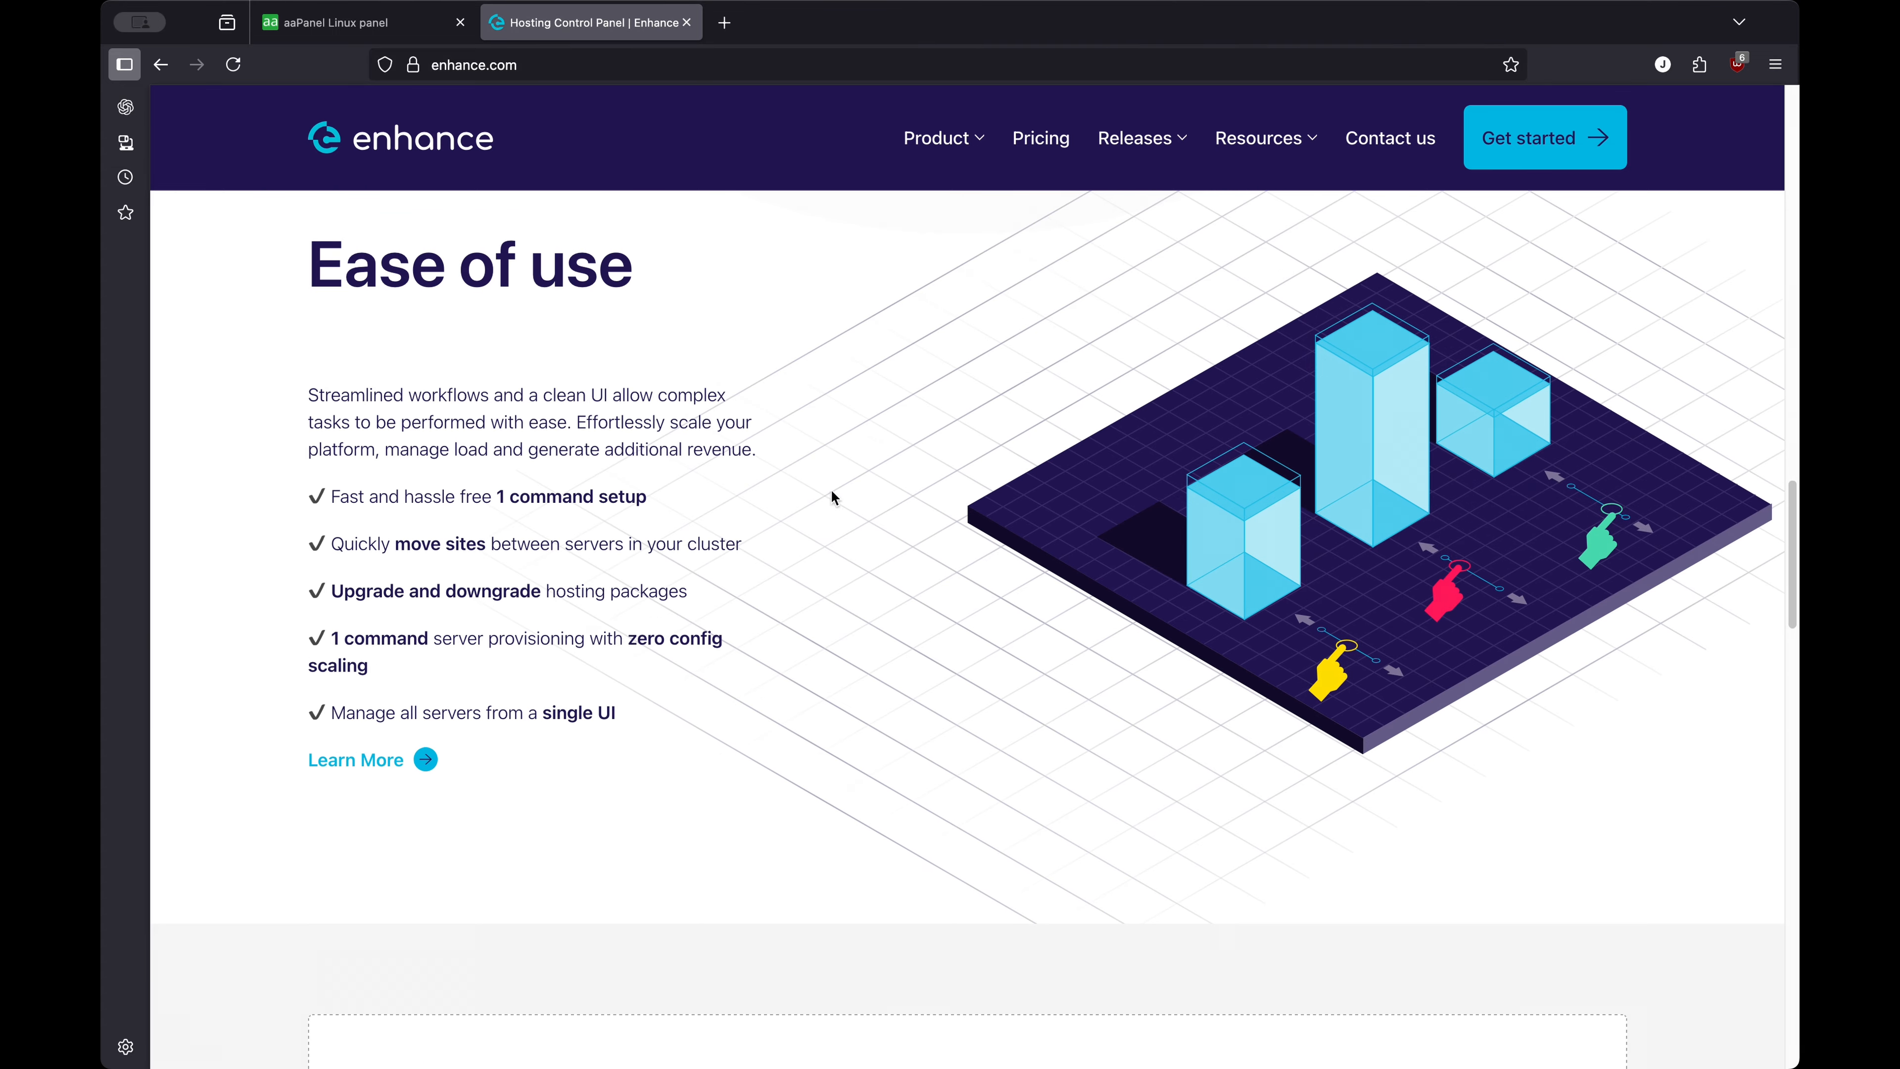
scroll(778, 517, "down", 10)
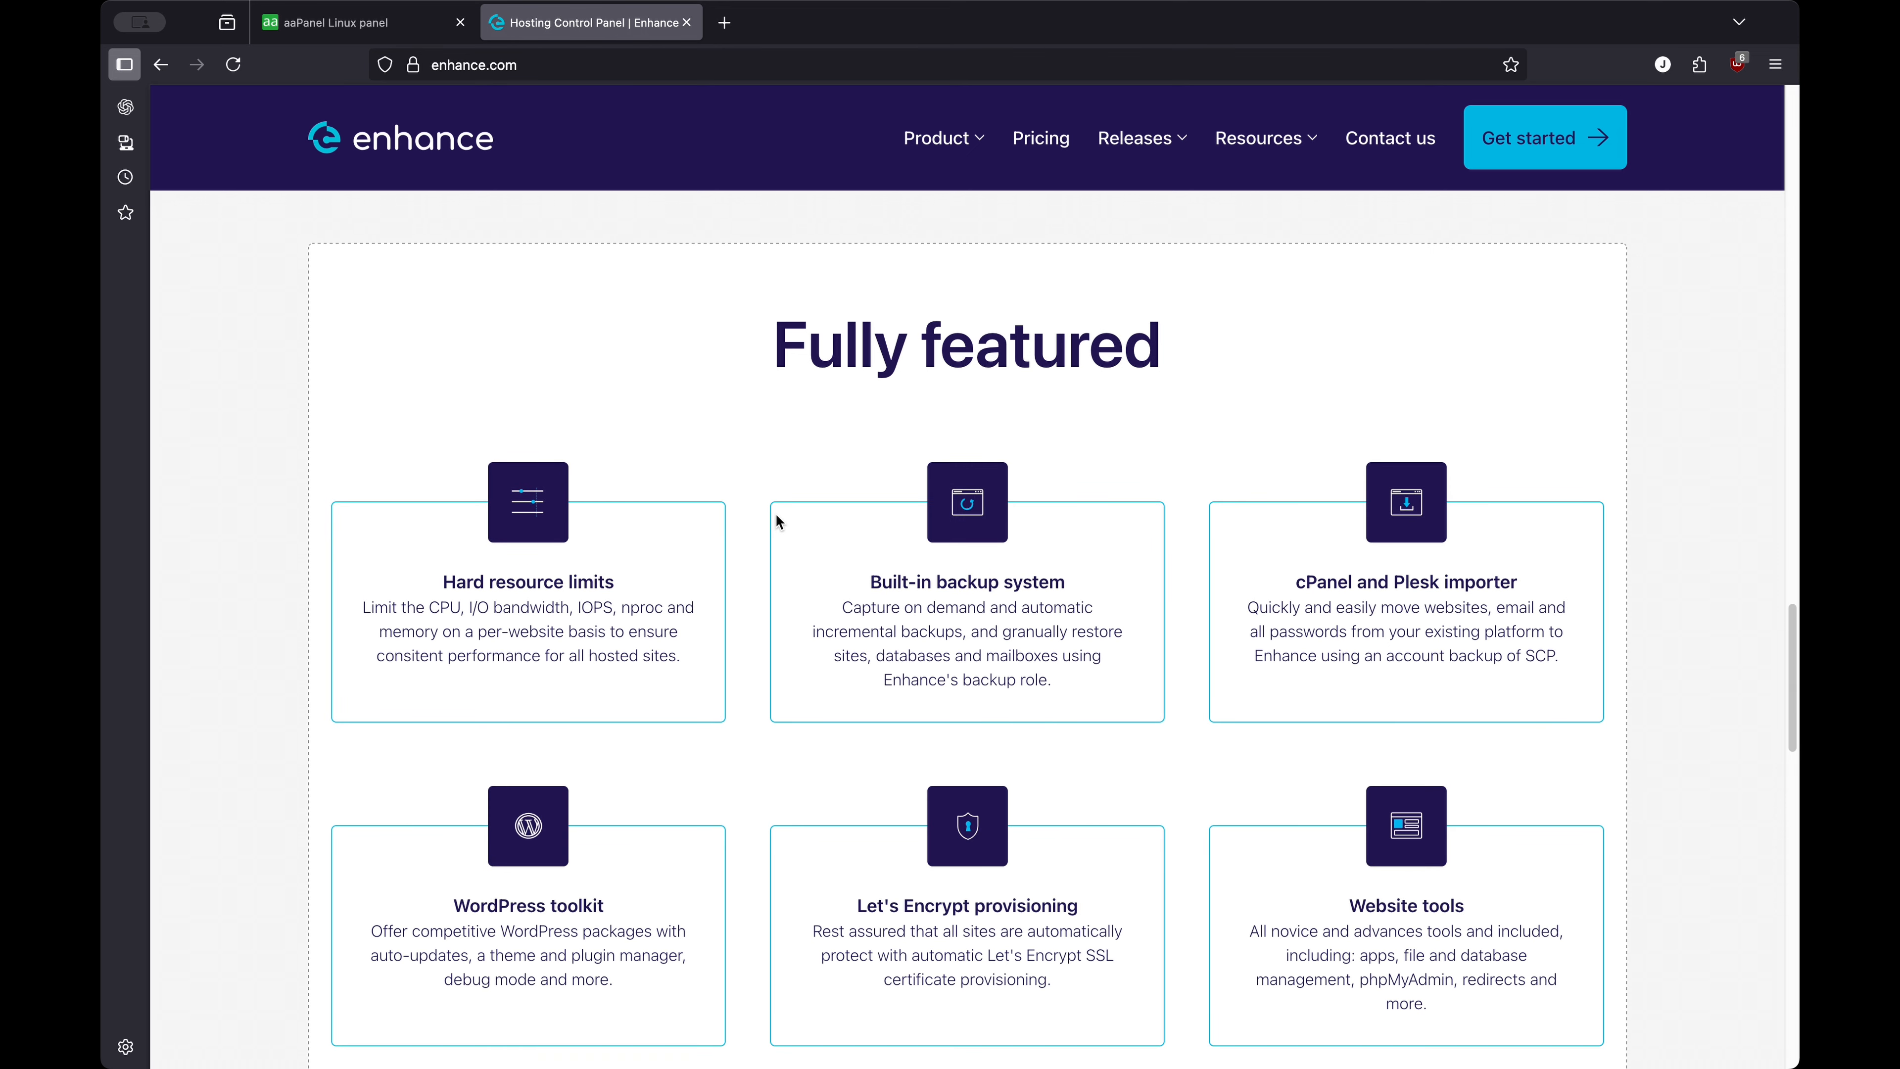
scroll(902, 552, "down", 13)
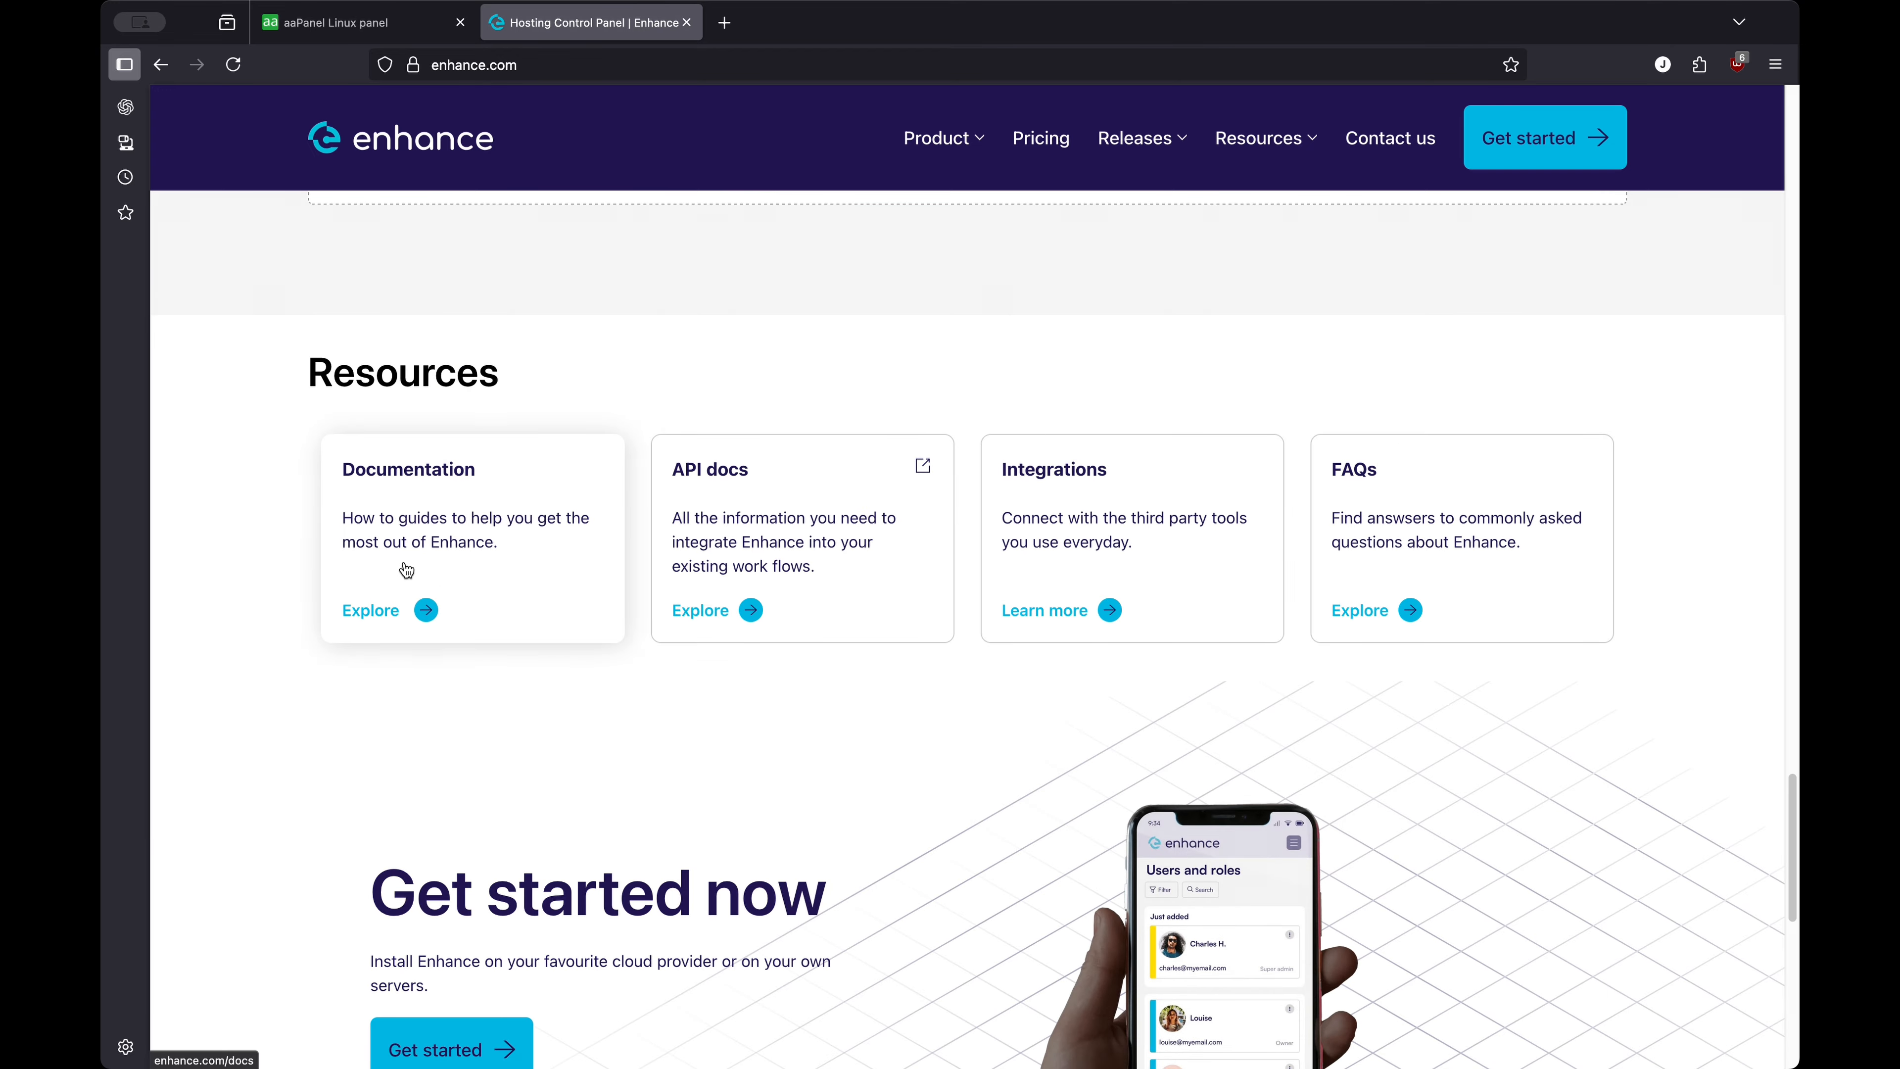
scroll(565, 612, "down", 1)
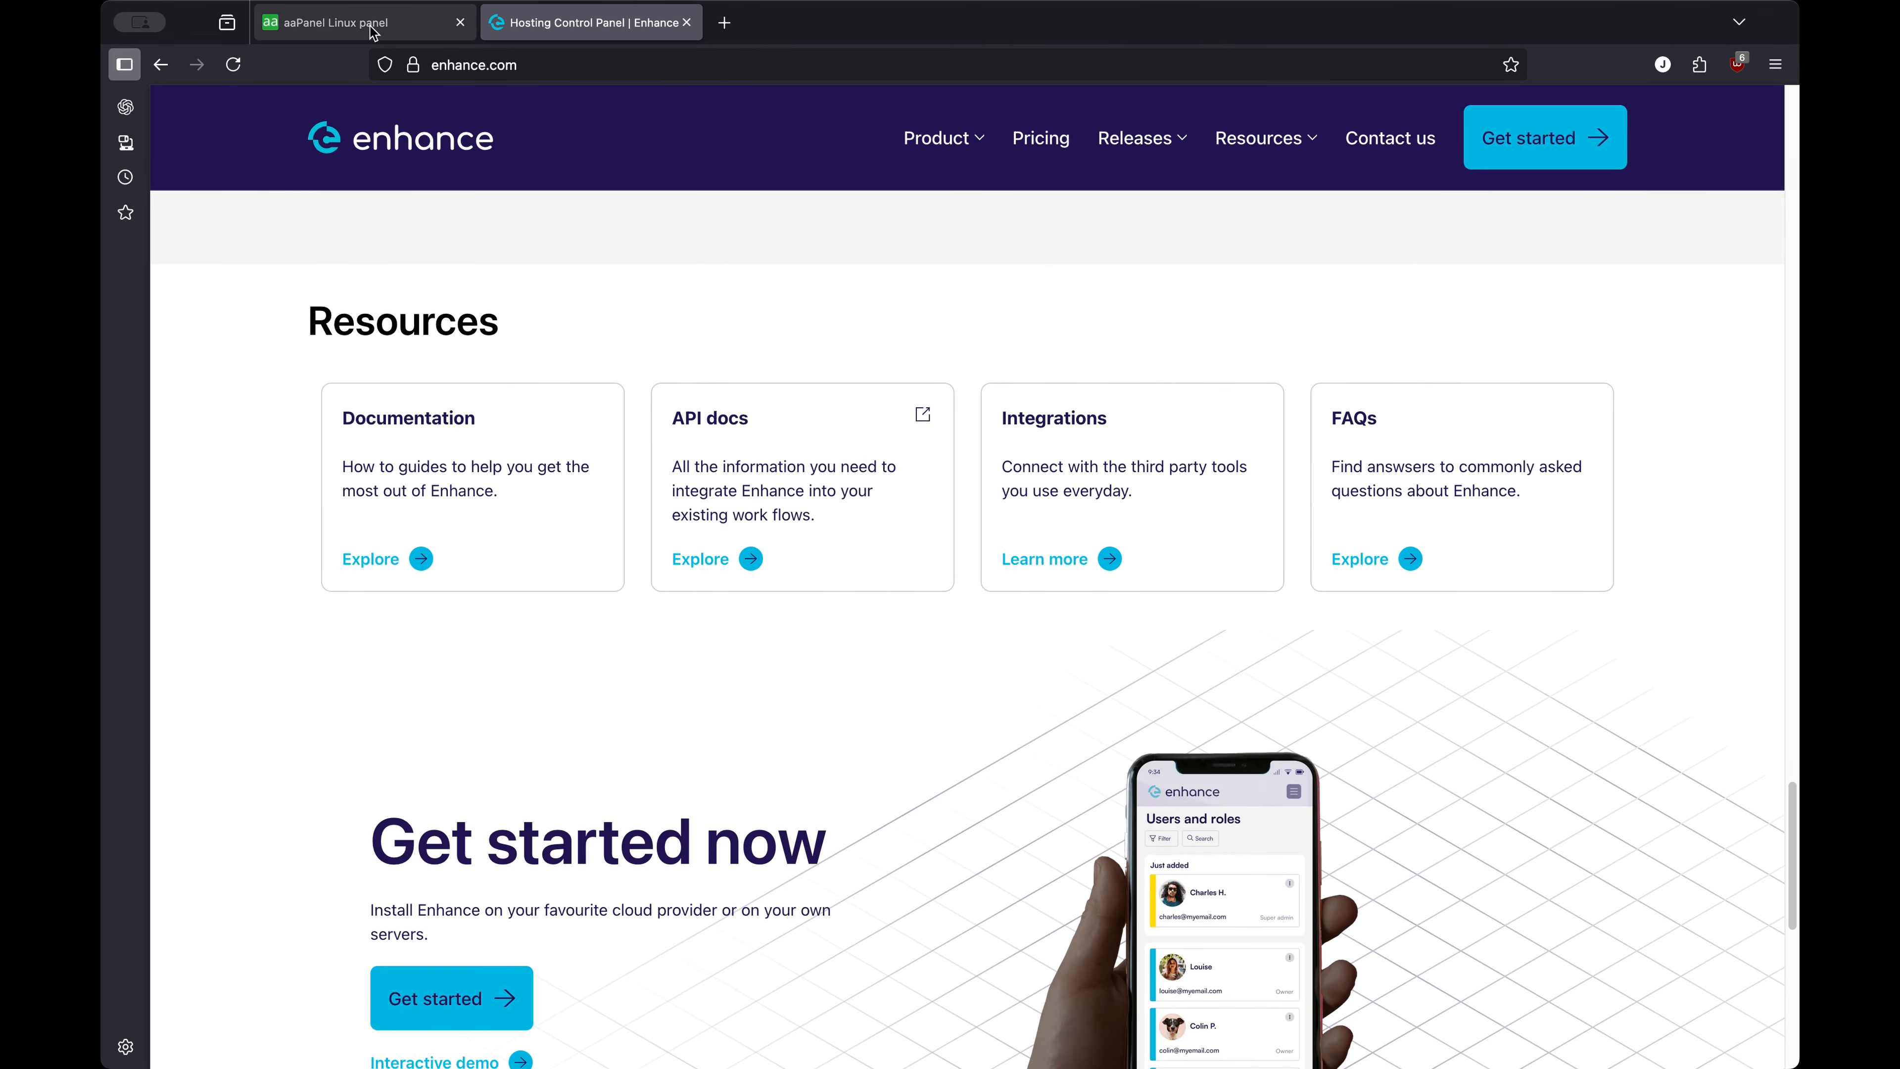
mouse_move(353, 24)
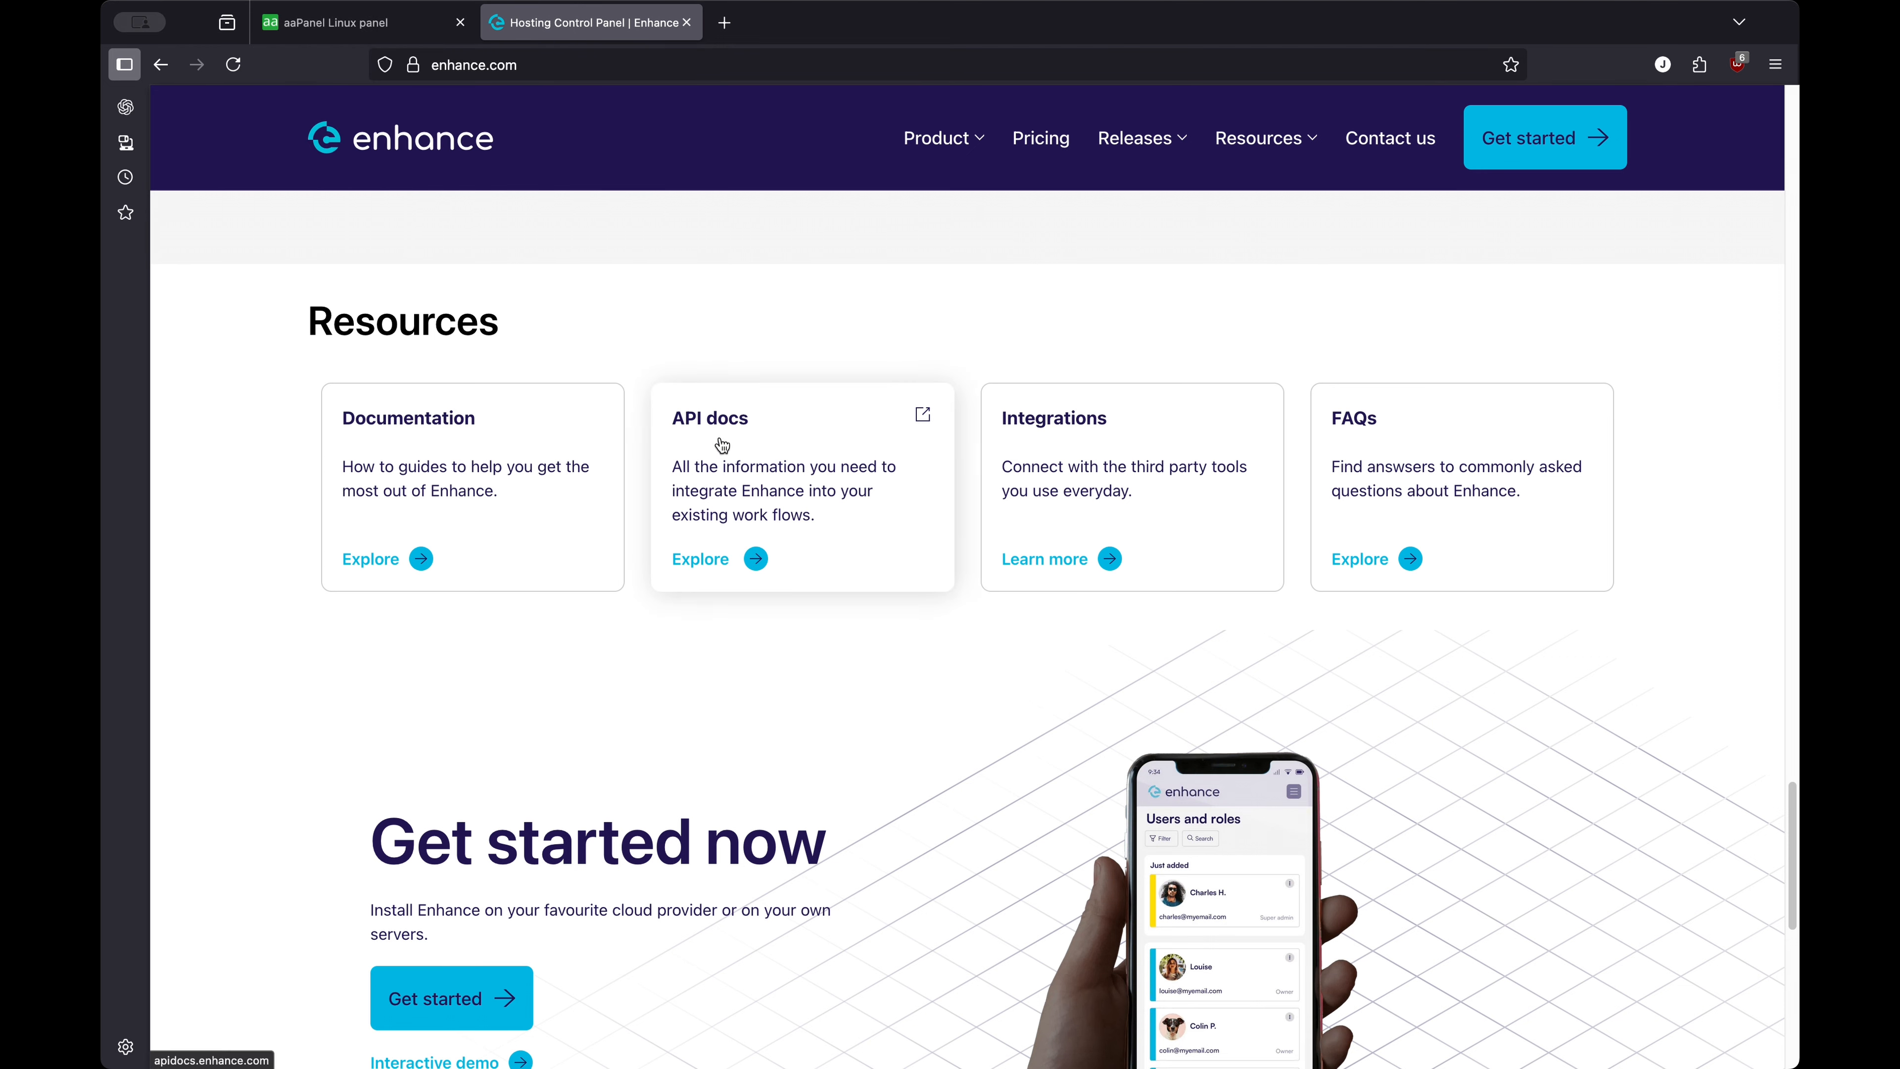
scroll(764, 331, "down", 3)
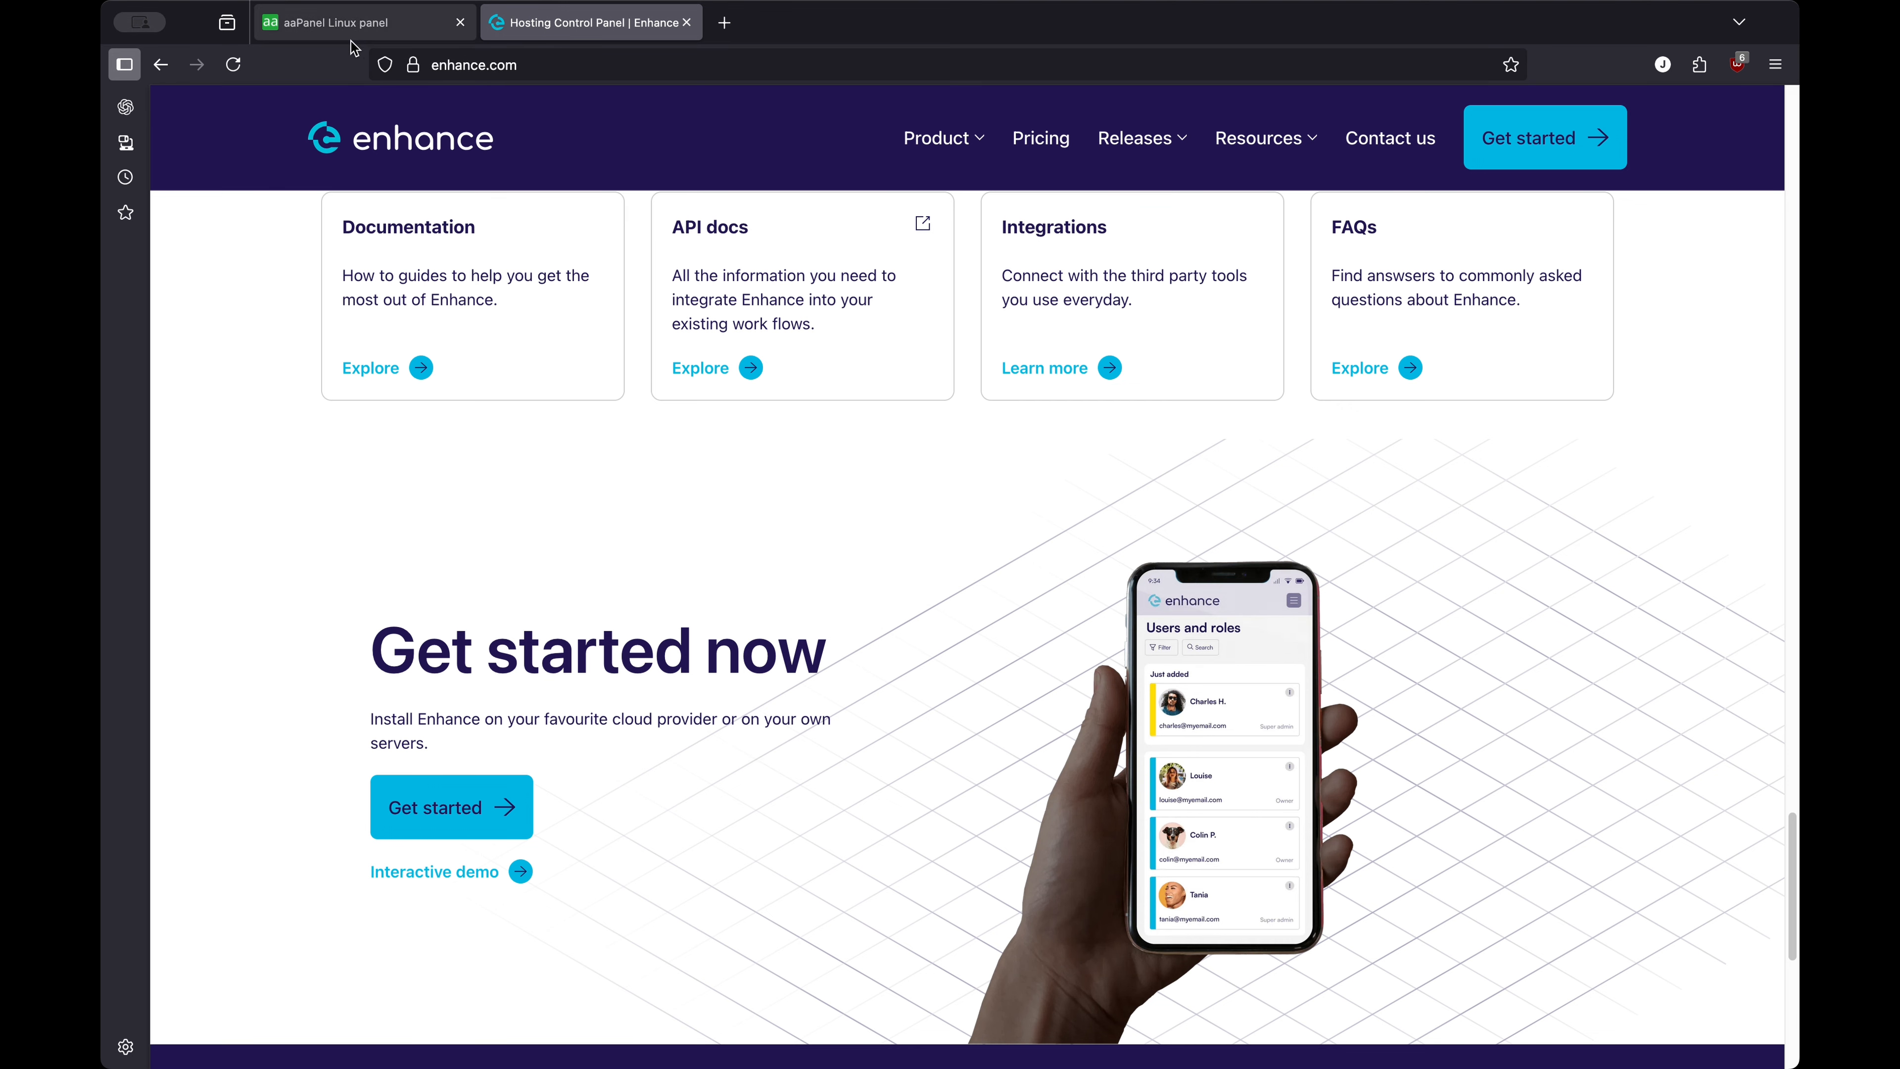
mouse_move(412, 39)
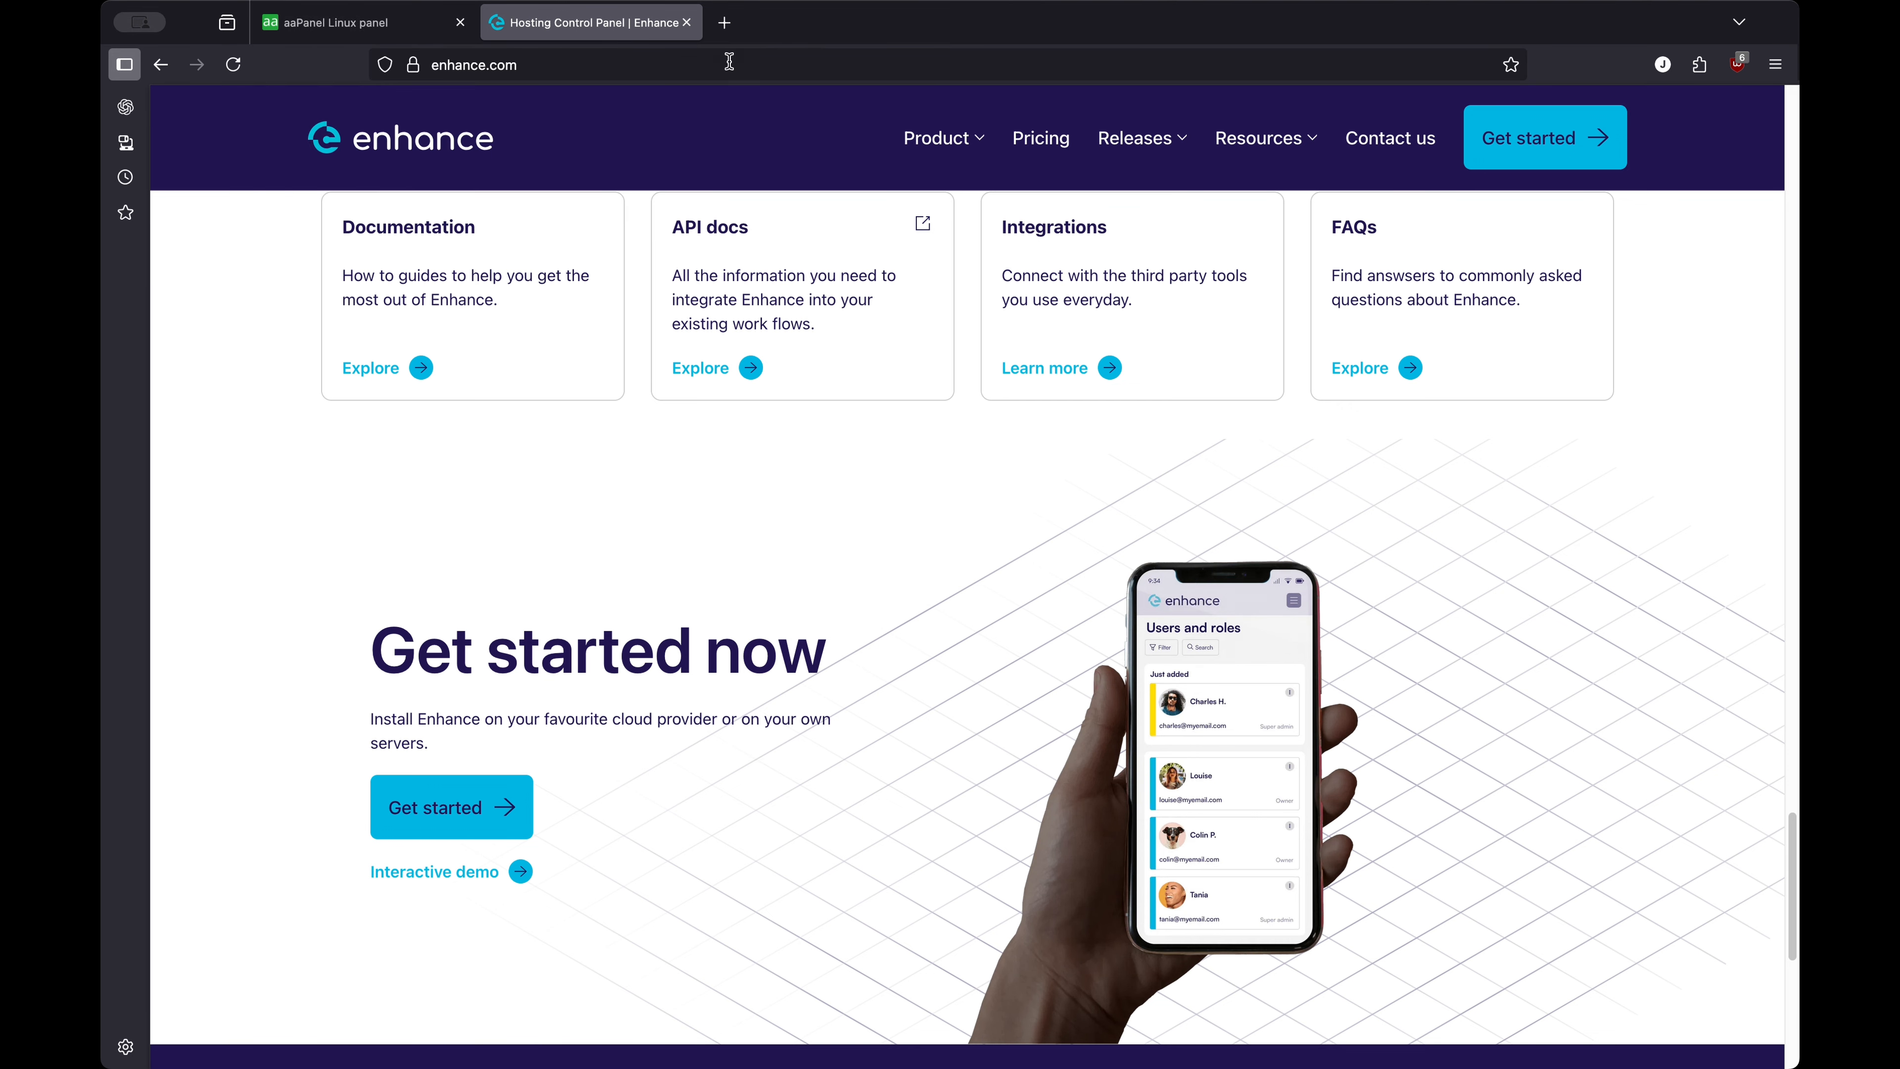
left_click(402, 34)
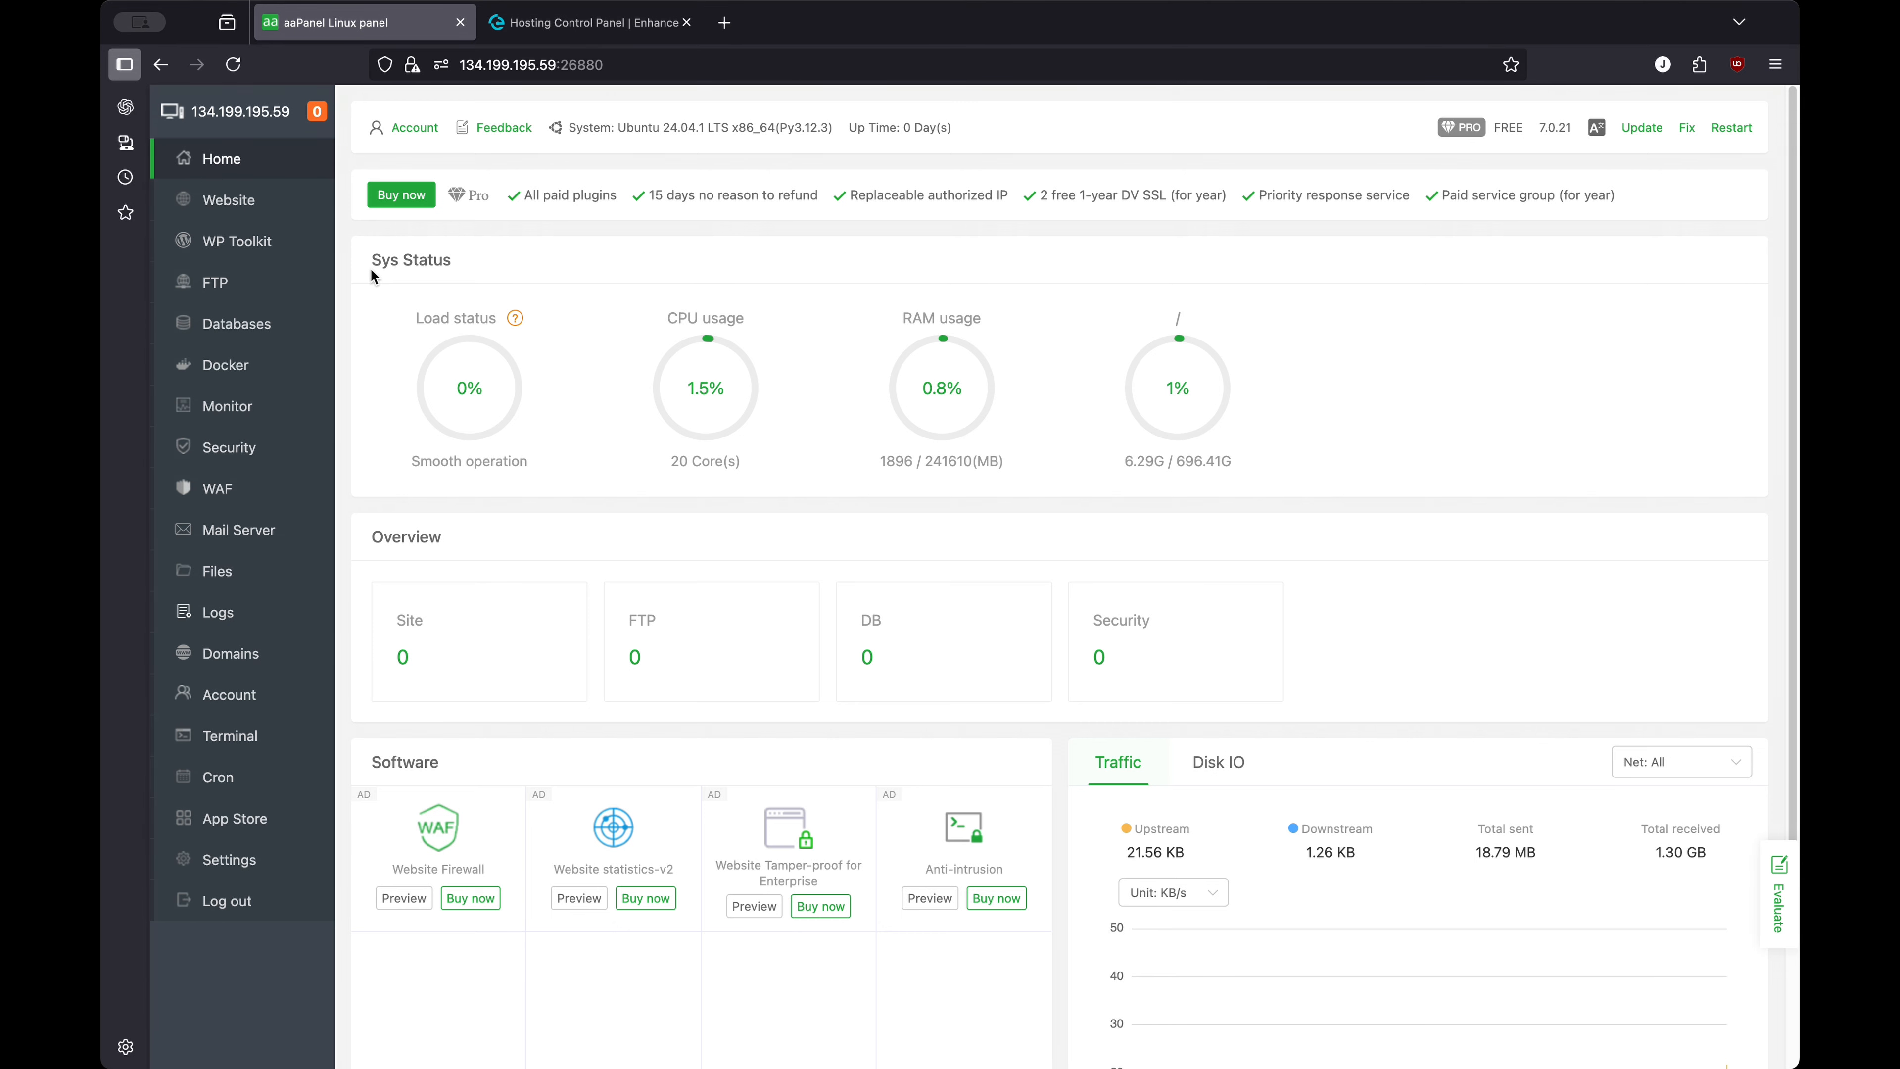
left_click(619, 28)
left_click(334, 21)
mouse_move(965, 413)
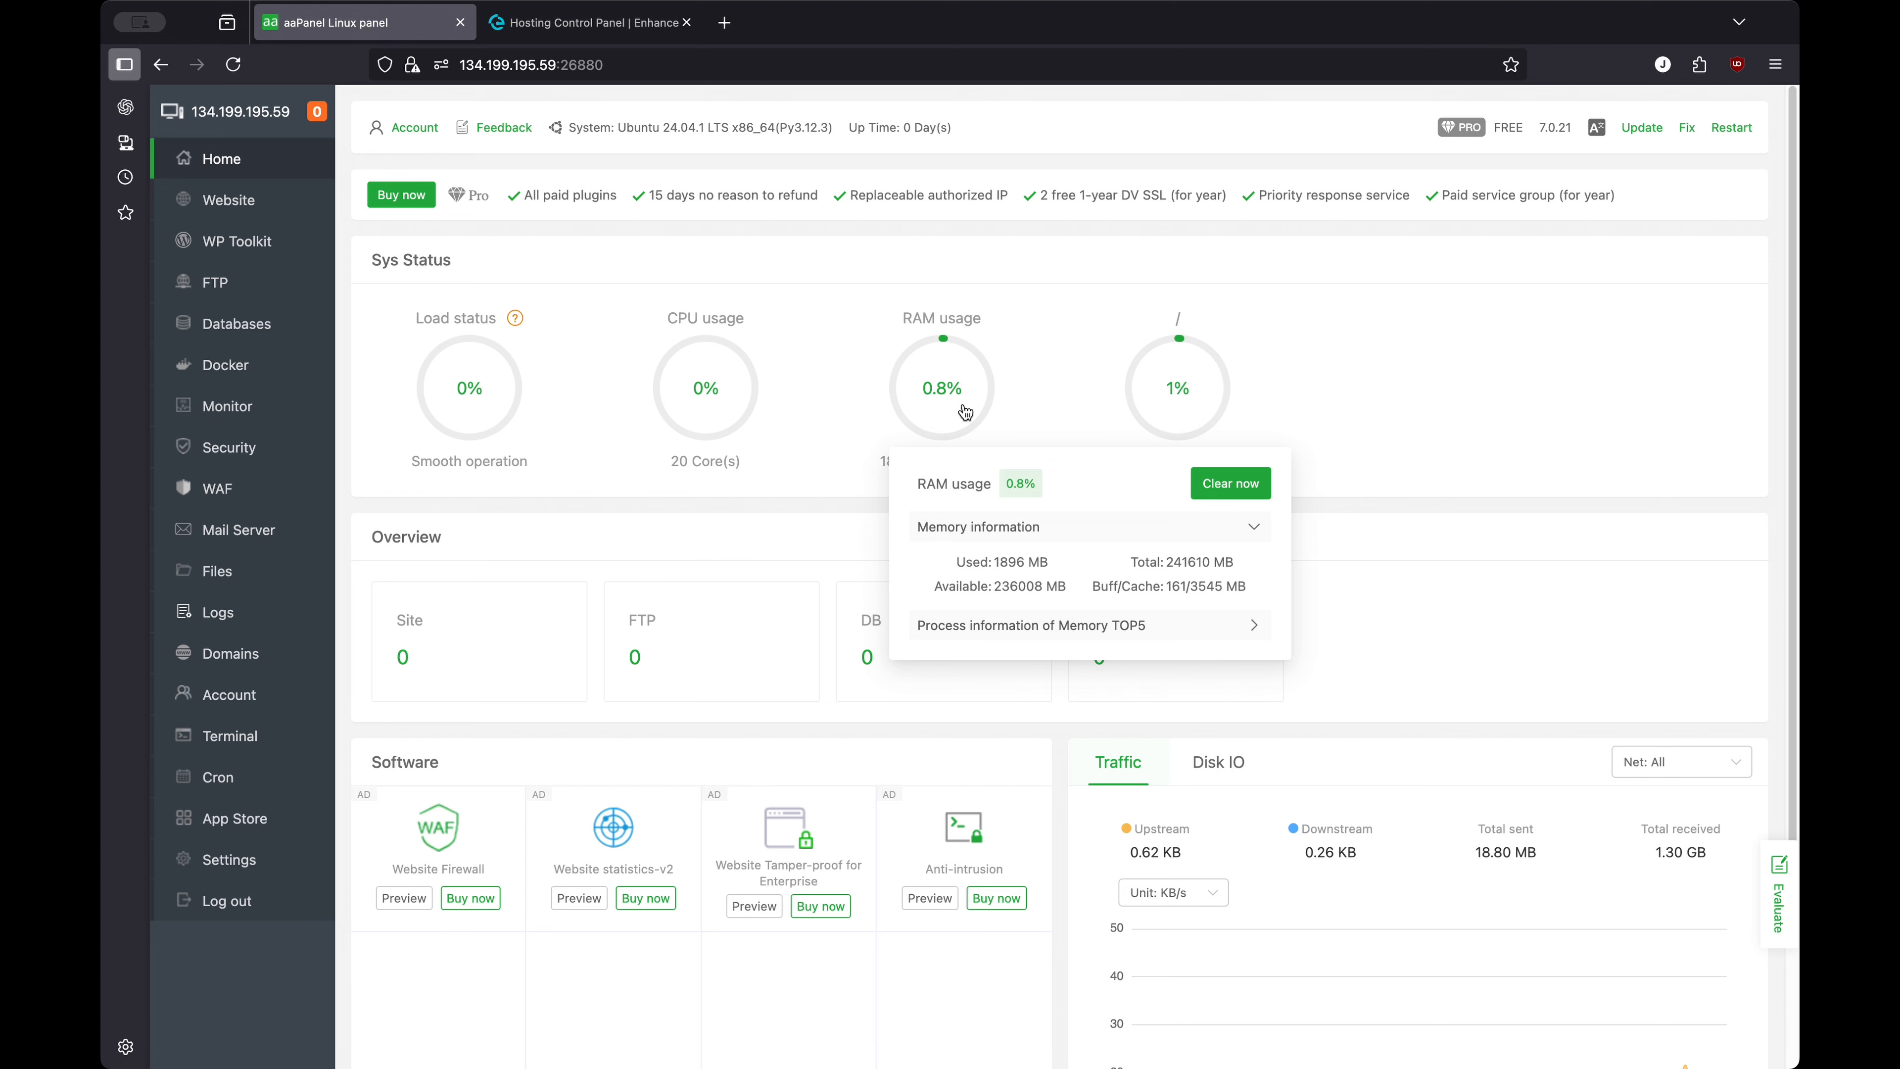
mouse_move(1179, 411)
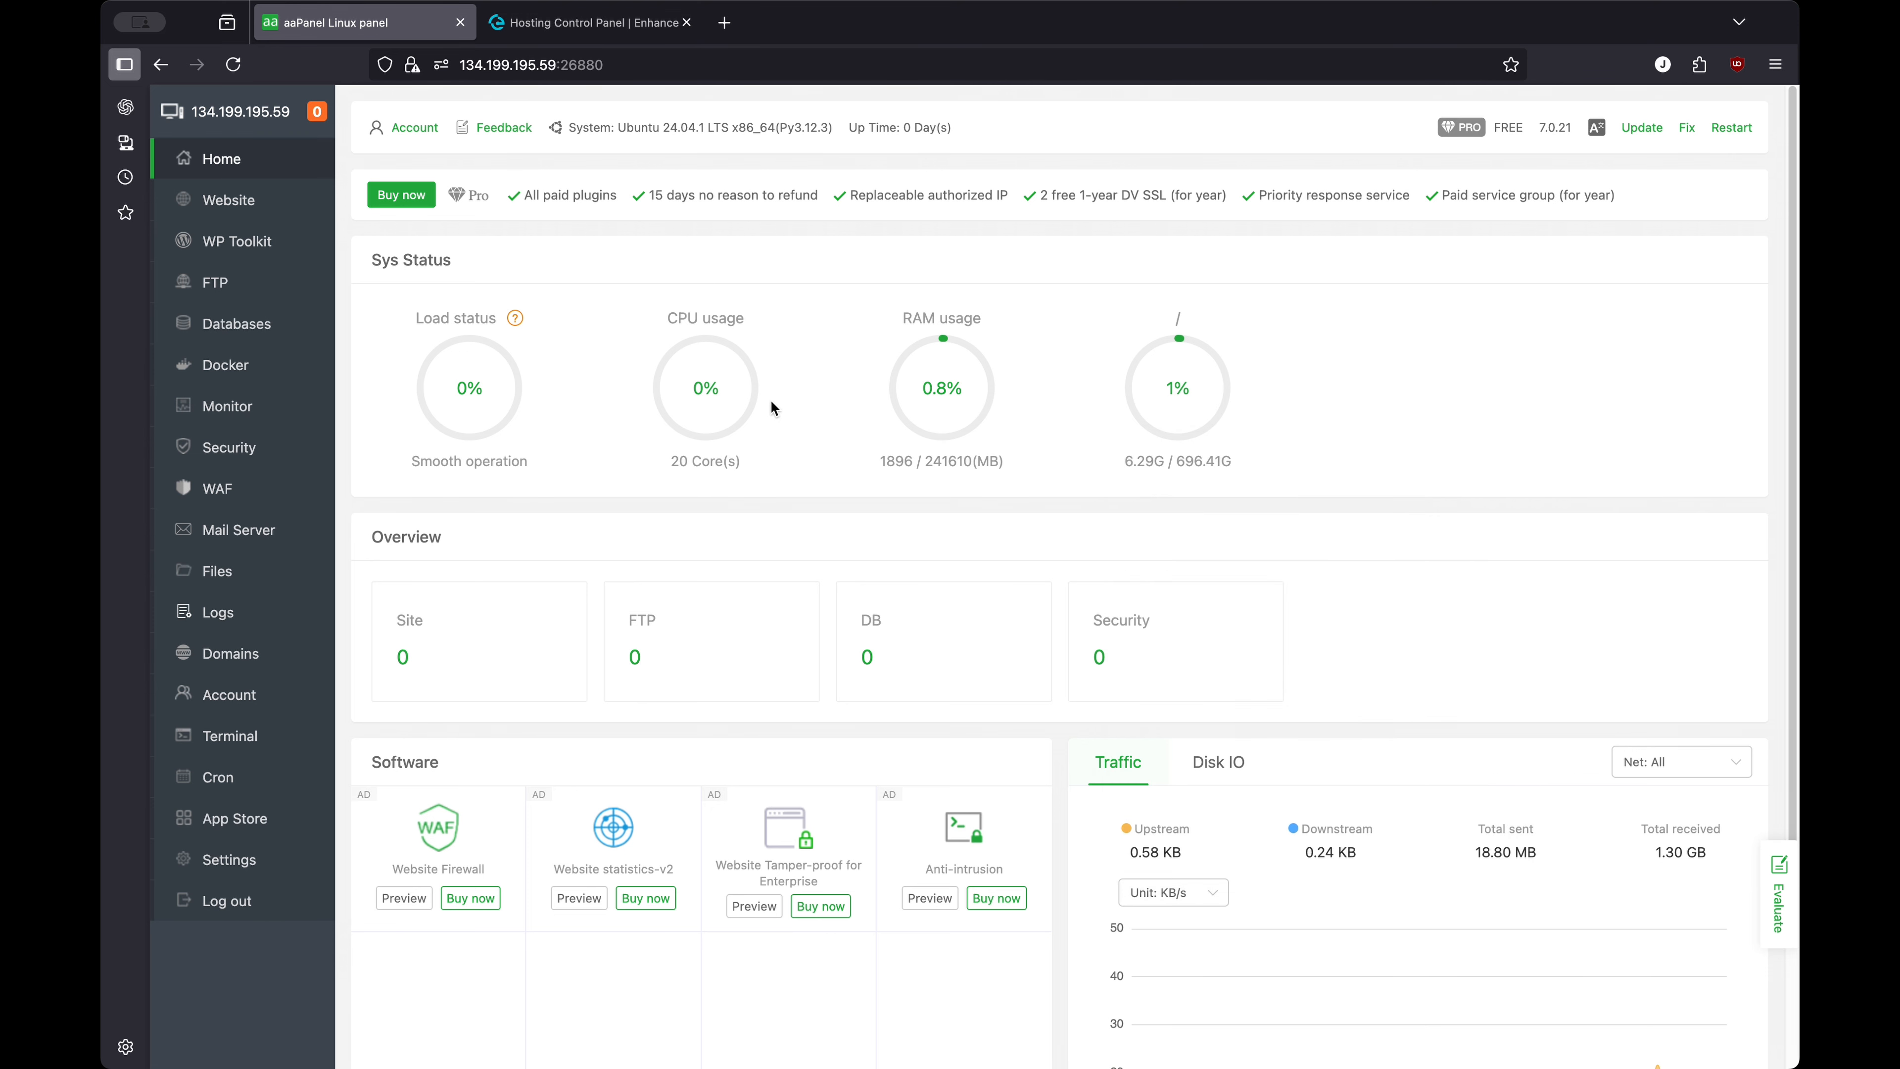
mouse_move(719, 399)
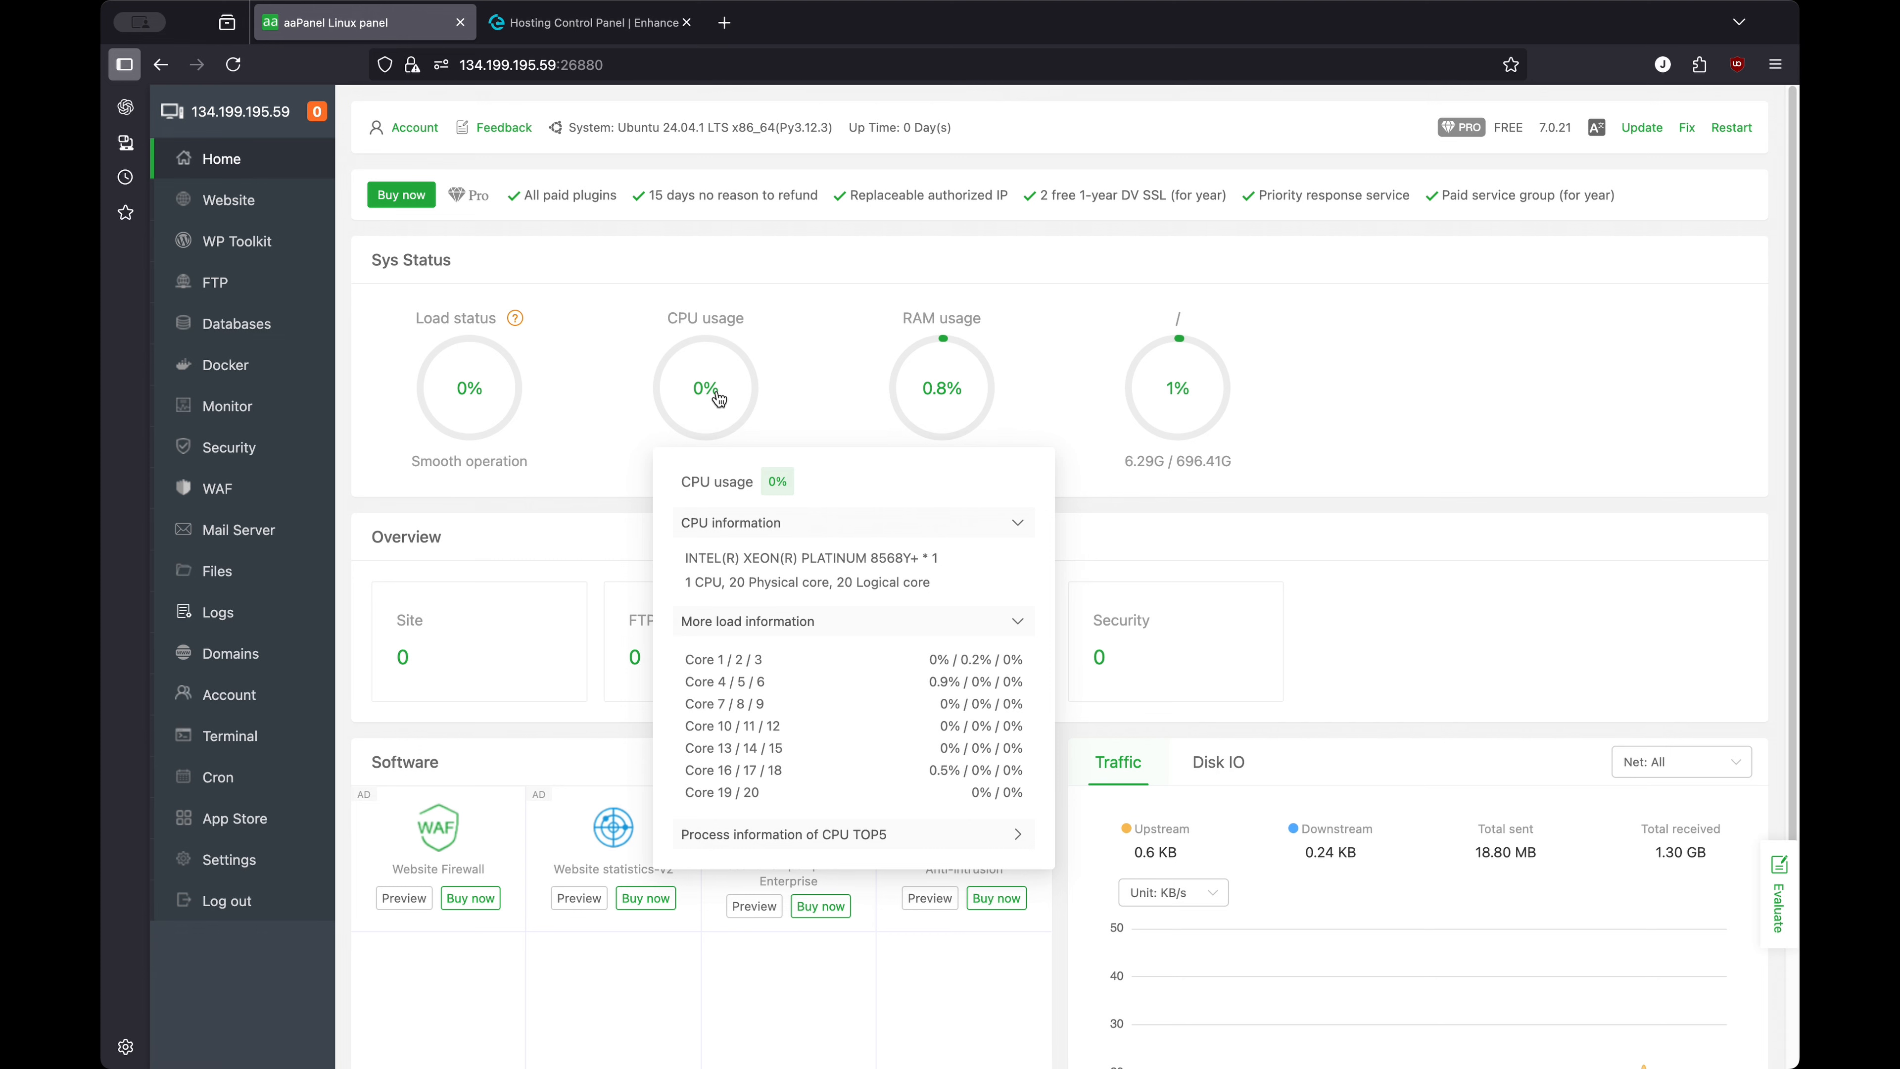
left_click(747, 524)
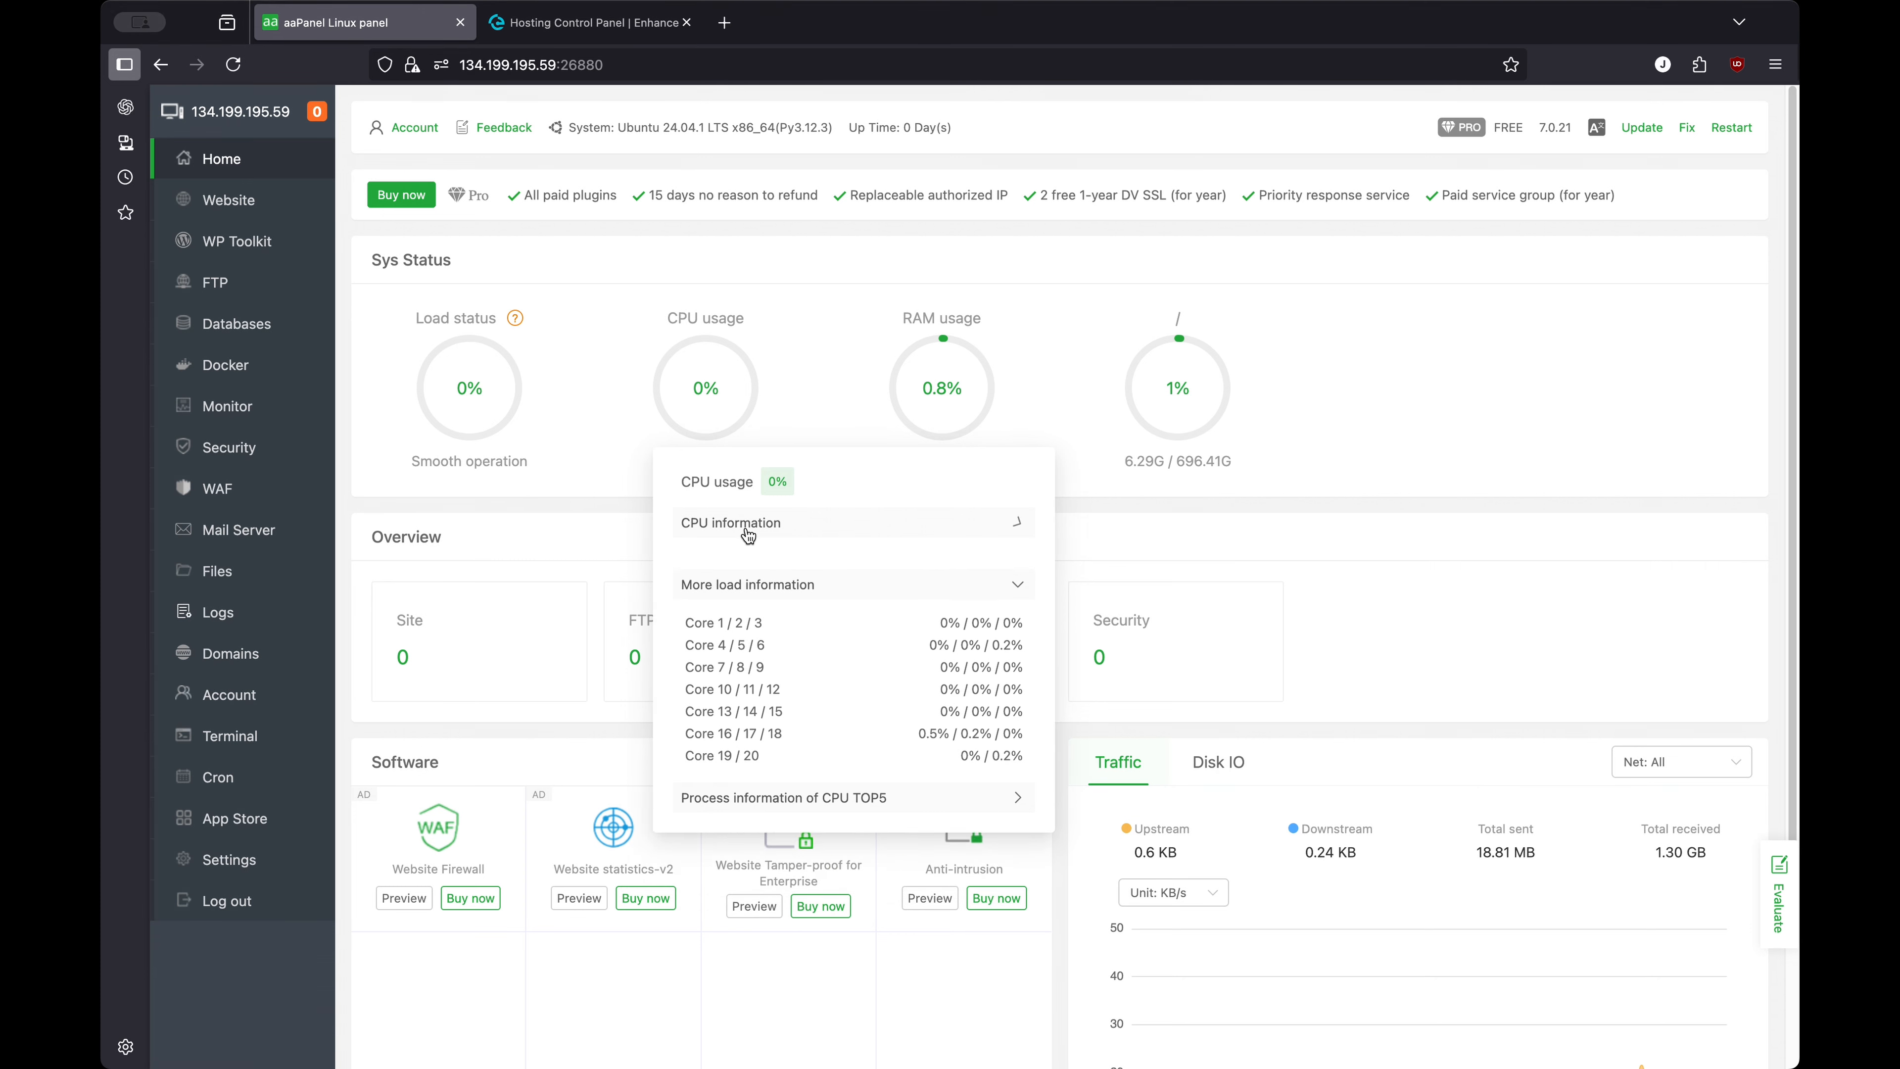
mouse_move(464, 399)
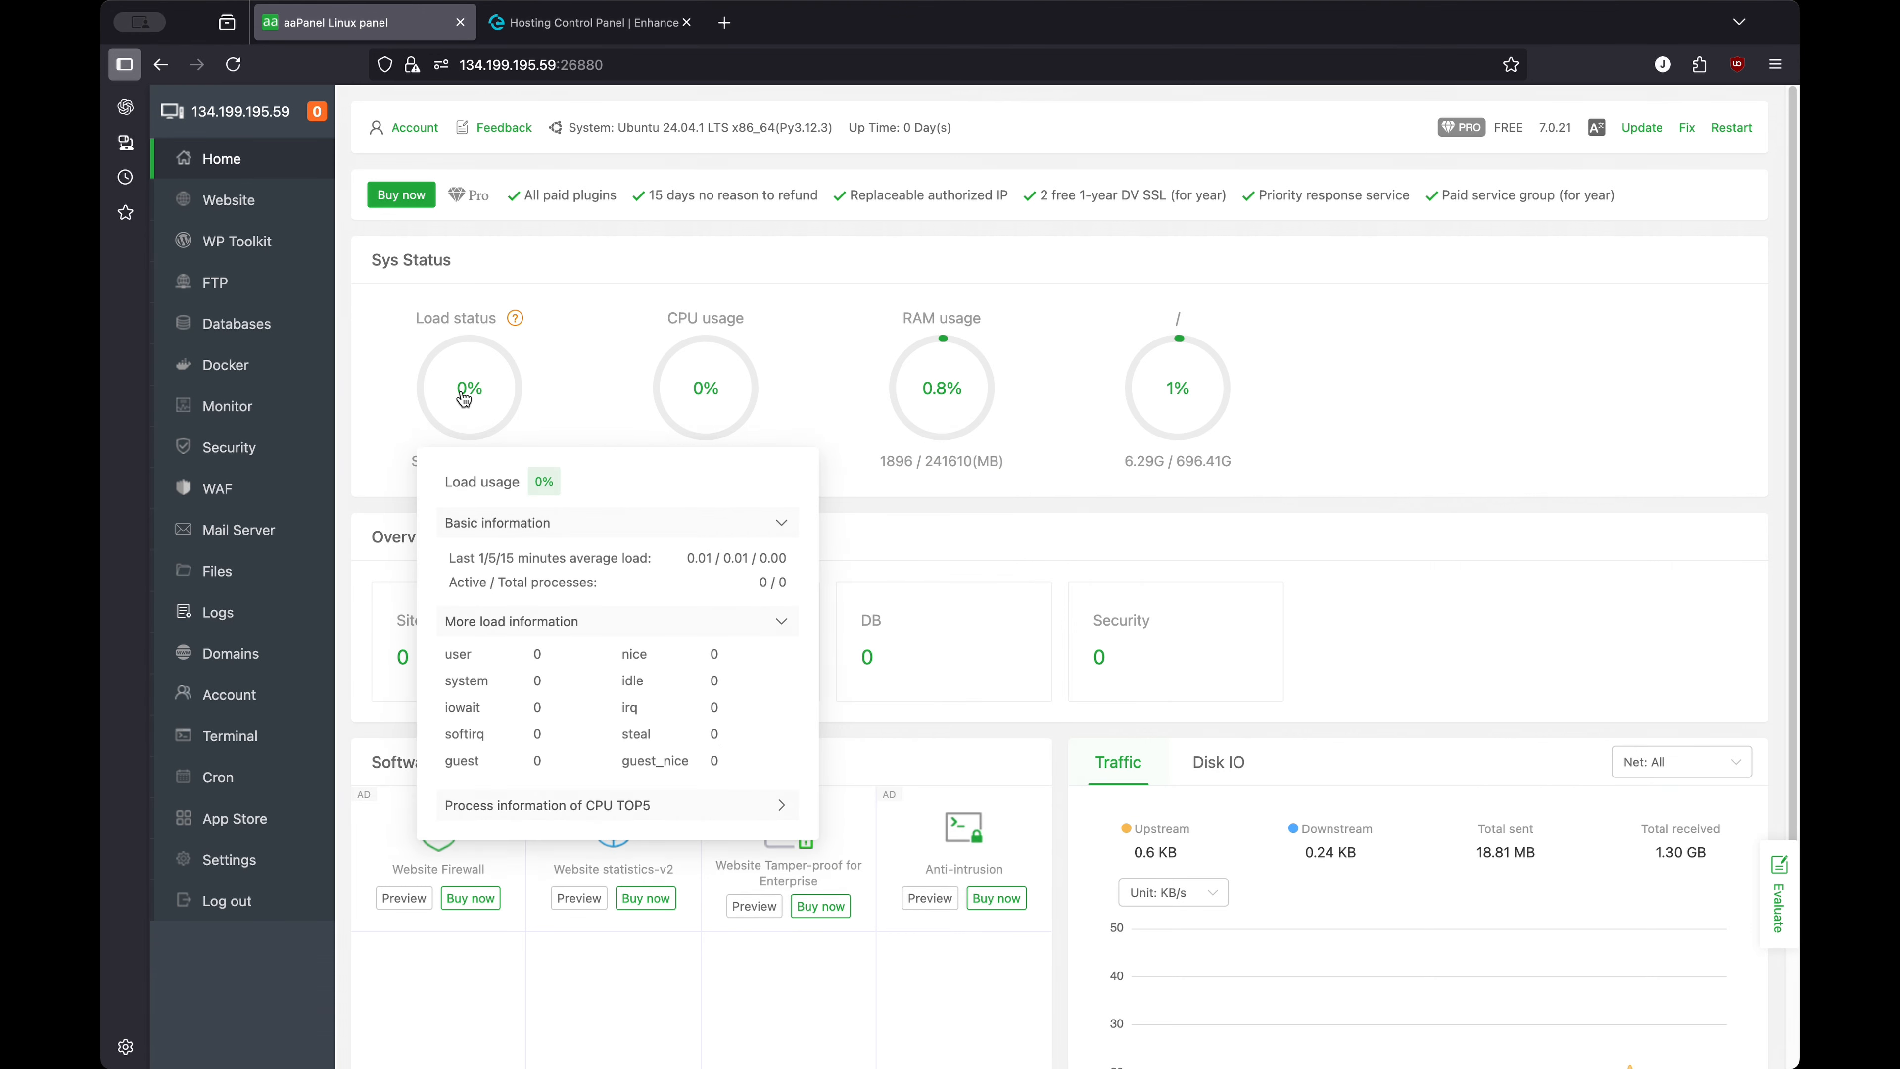